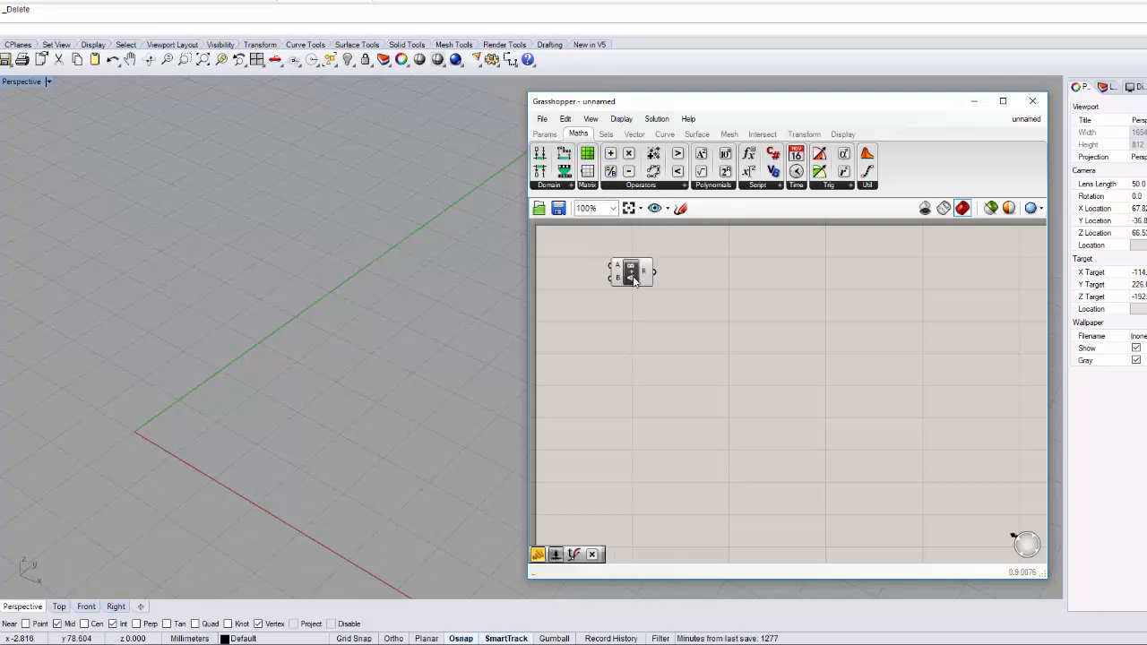
Step: Add a Number Slider beside the Addition component and wire it to input A
left_click(646, 301)
double_click(569, 271)
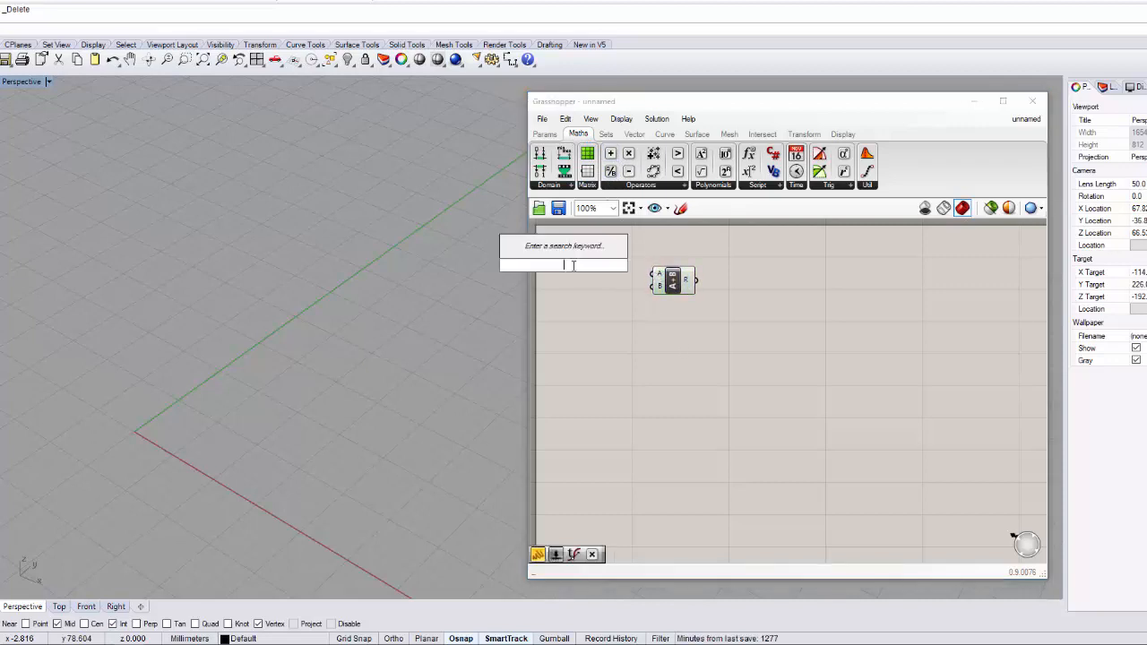
type("nume")
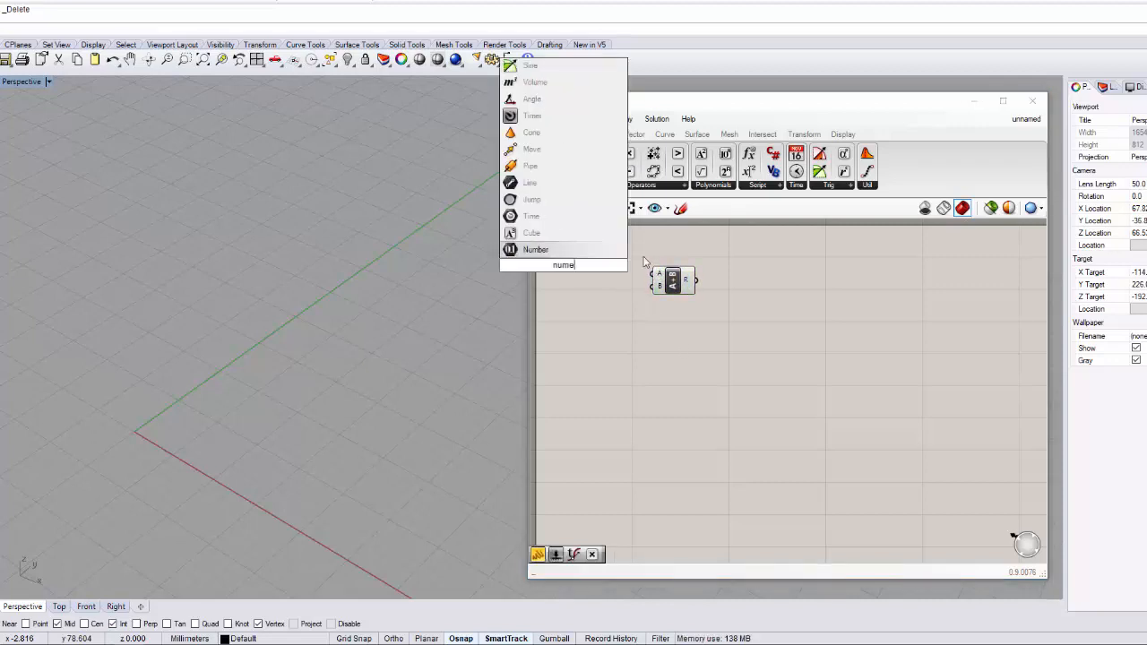
type("ber")
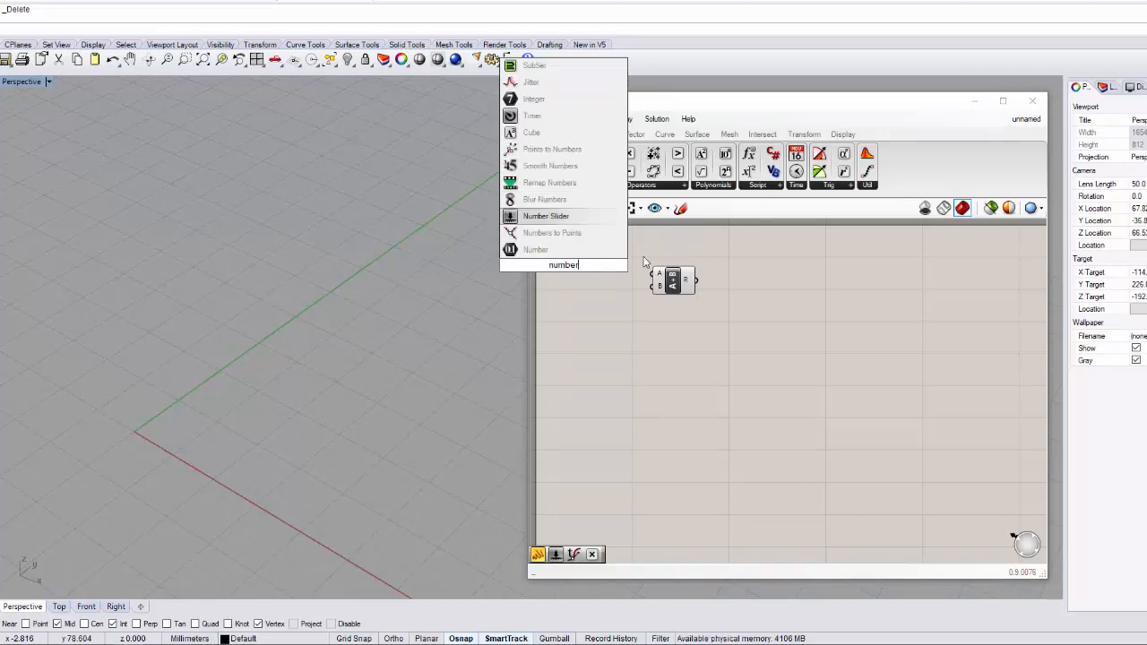
key("Return")
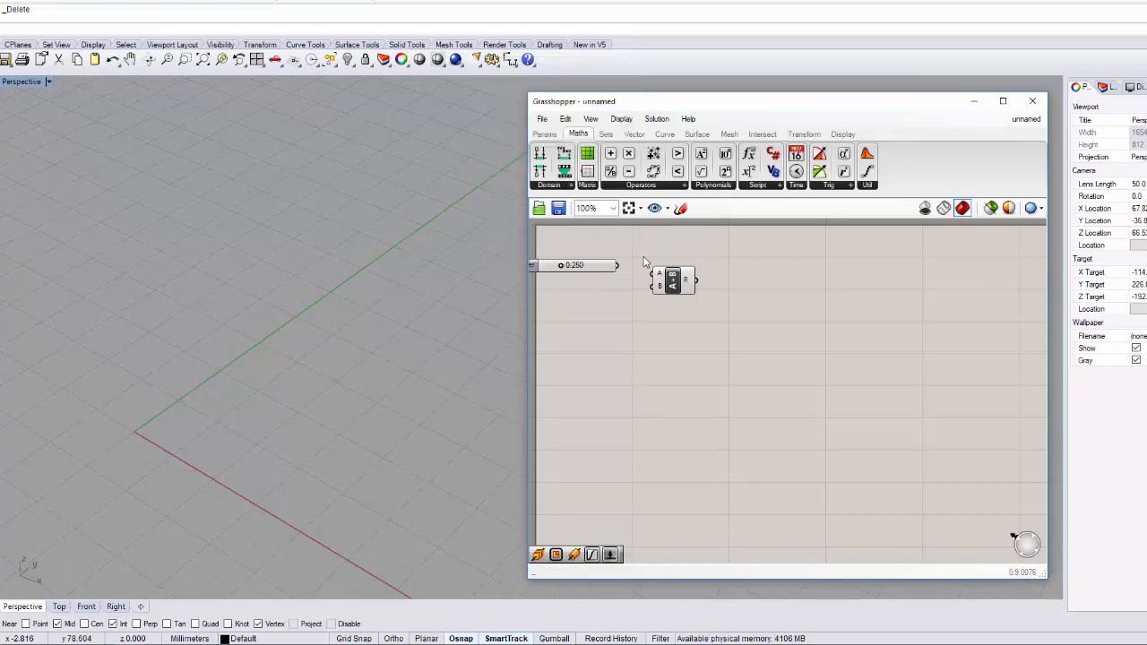
left_click_drag(673, 280, 753, 288)
left_click_drag(594, 266, 730, 275)
left_click(637, 304)
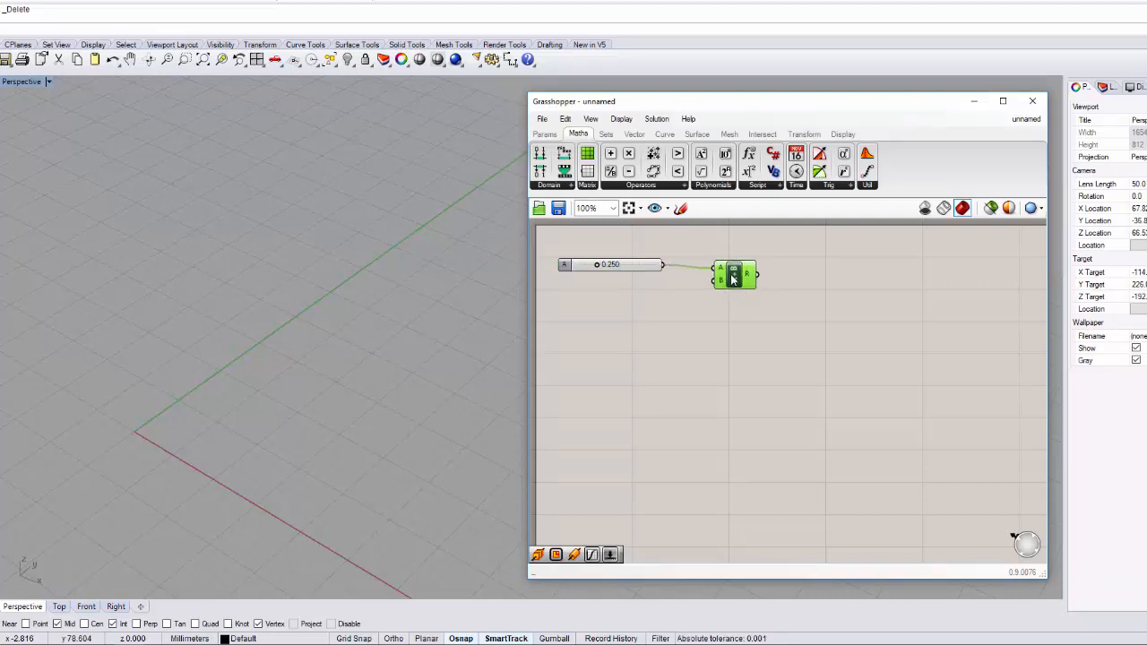
Step: Duplicate the Number Slider below the original and wire the copy to the Addition component's input B
left_click(637, 273)
left_click_drag(637, 273, 728, 282, "alt")
left_click(806, 296)
Step: Add a Panel beside the Addition component and wire the component's result output R into it
double_click(806, 297)
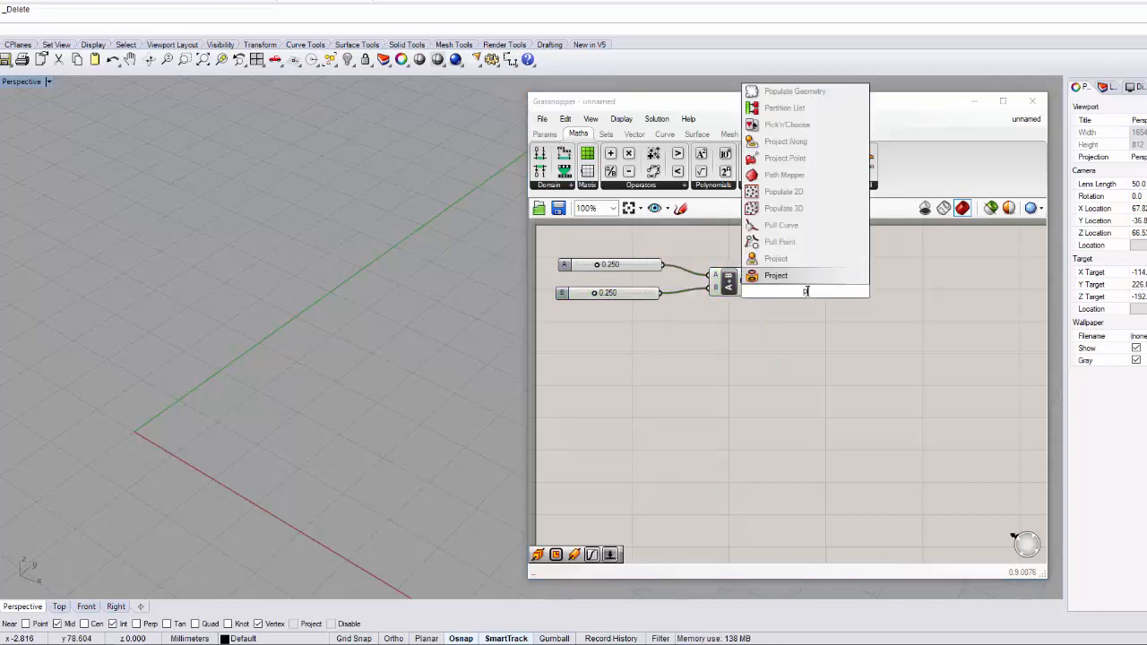
type("plan")
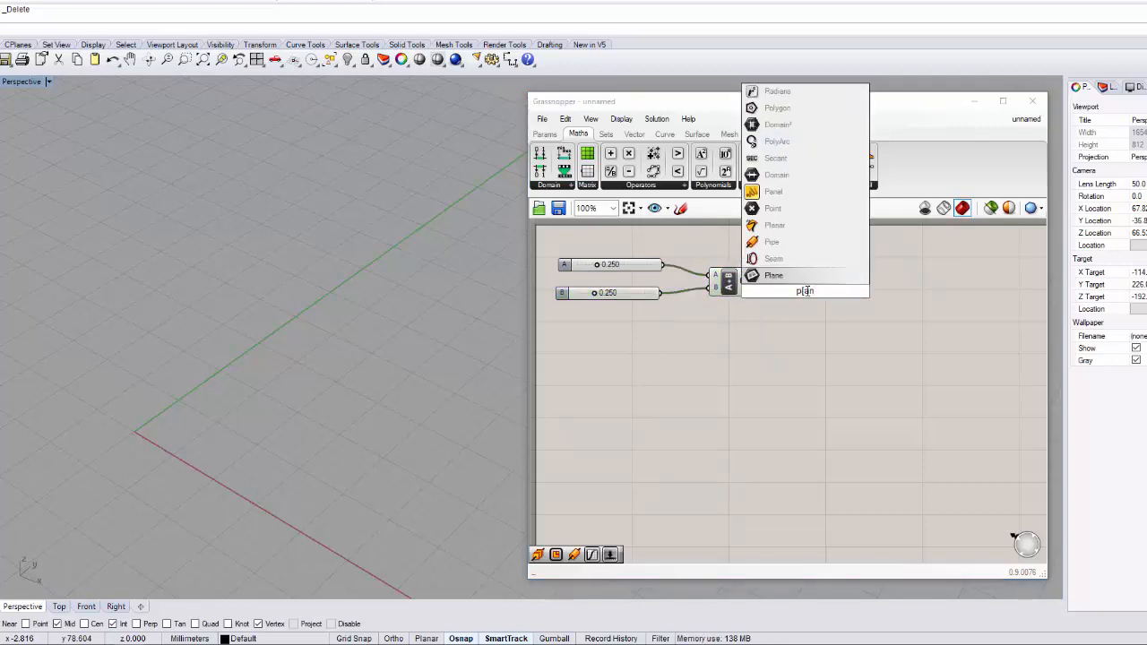
key("BackSpace")
key("BackSpace")
key("BackSpace")
type("la")
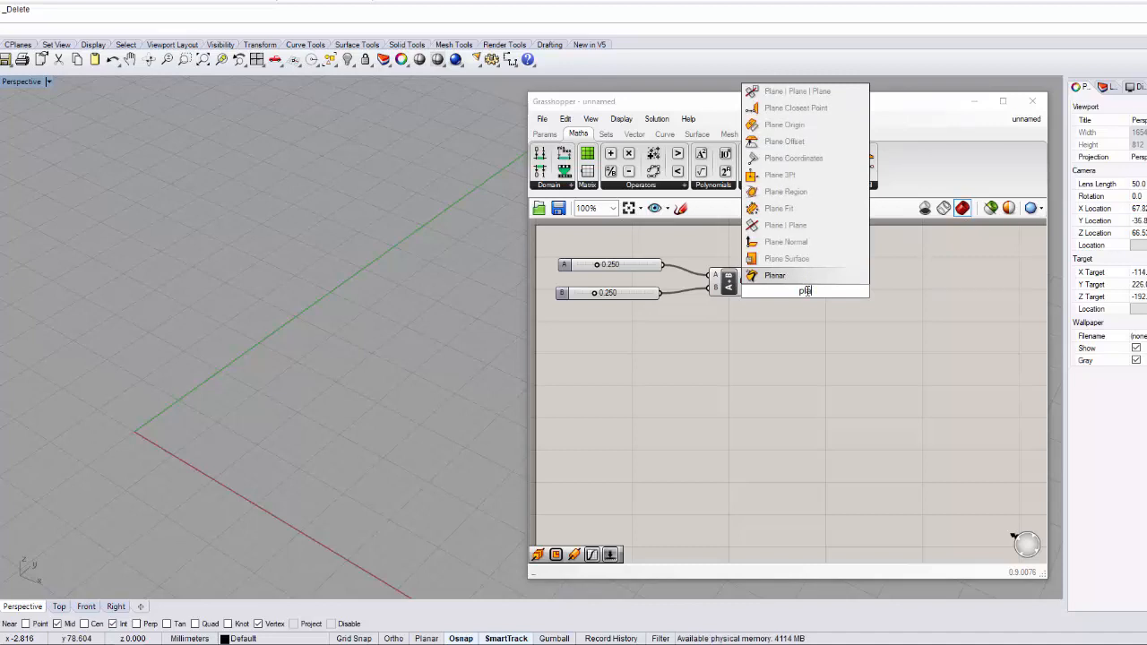
type("ne")
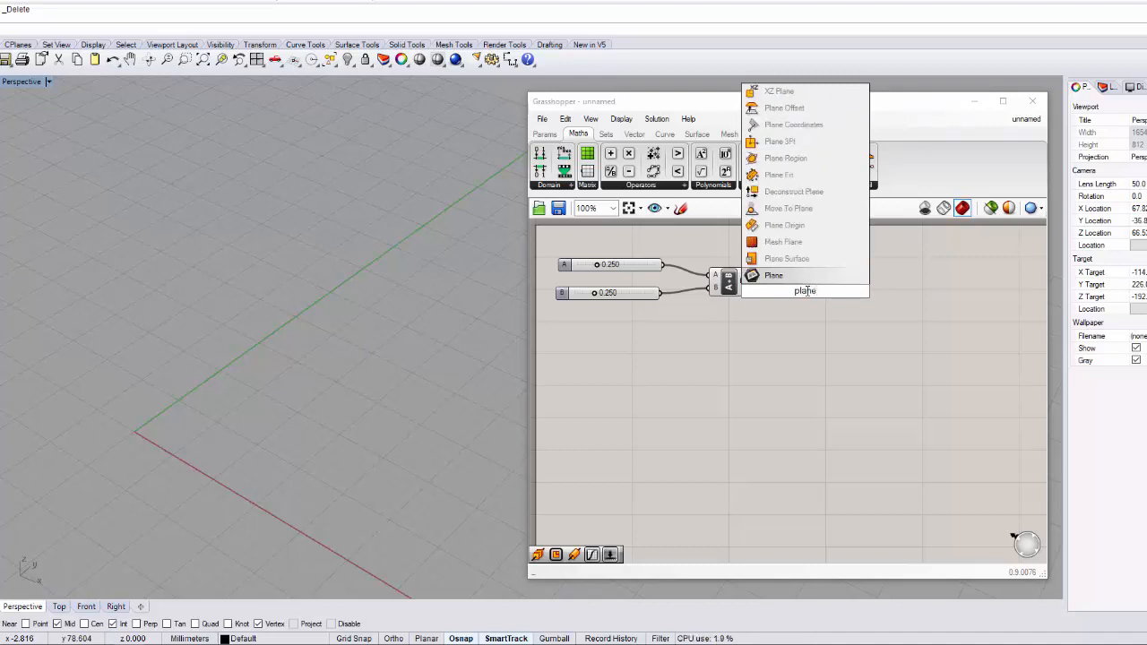
key("BackSpace")
key("BackSpace")
key("BackSpace")
key("BackSpace")
type("anel")
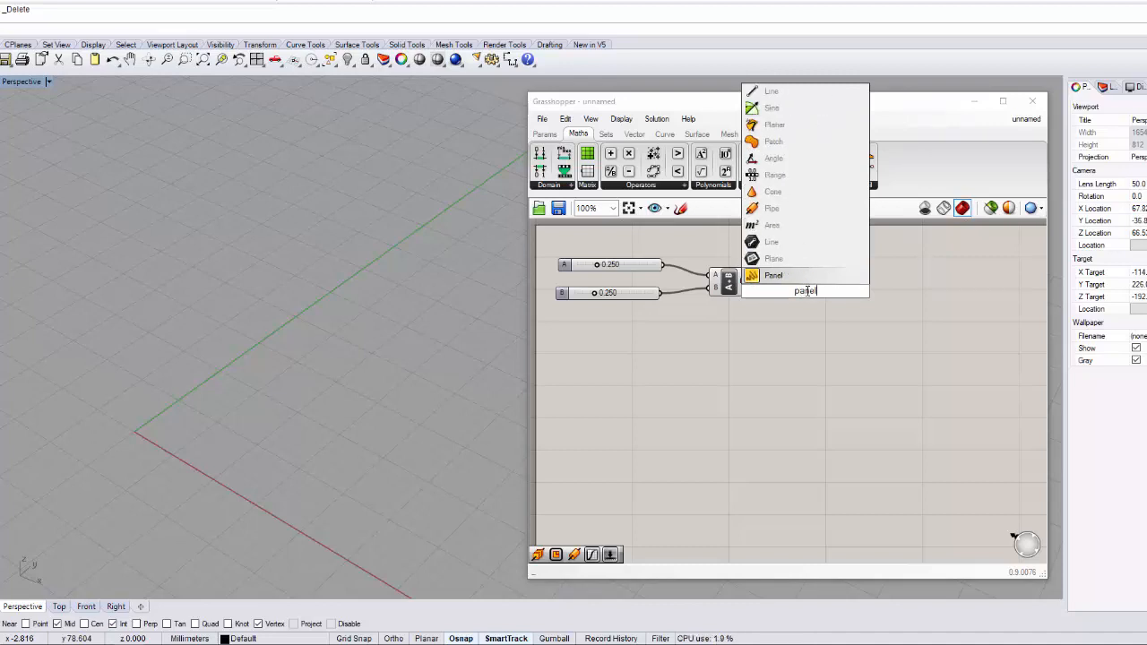
key("Return")
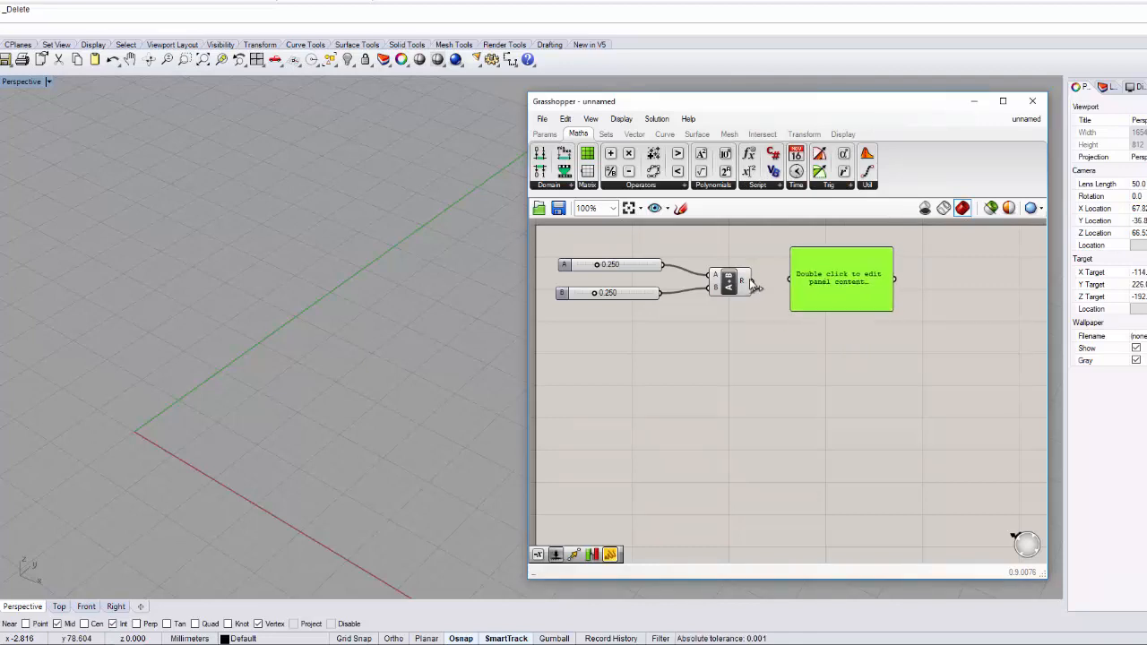
left_click_drag(753, 282, 788, 285)
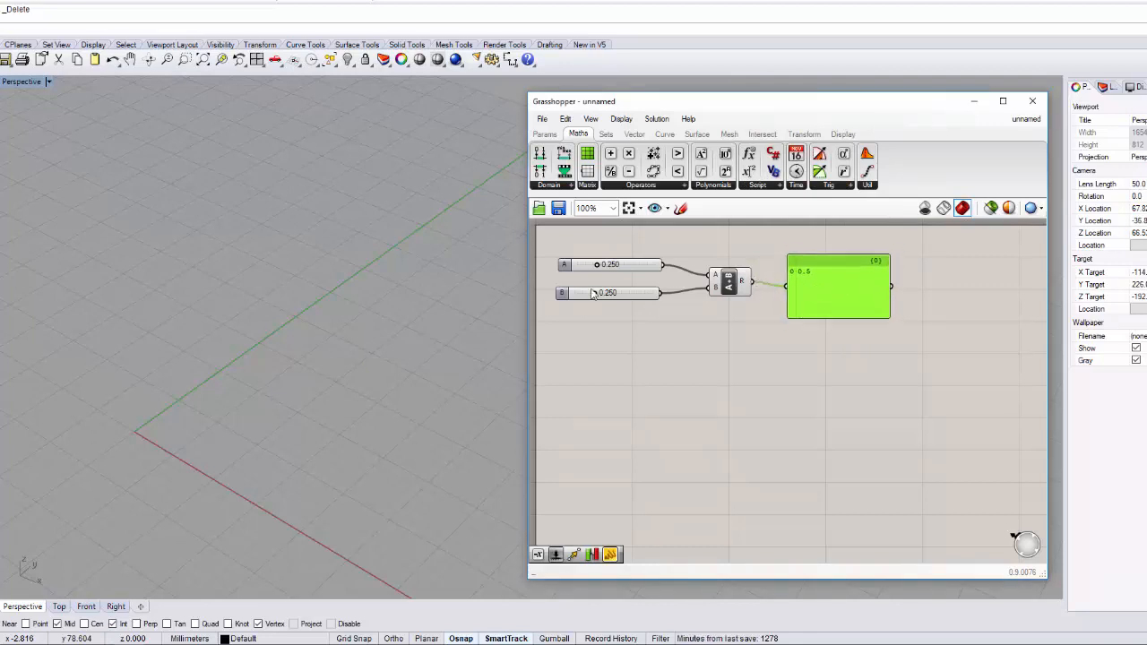
Step: Set slider A to 0.842 and slider B to 0.542, and shift the whole addition definition down and right on the canvas
left_click_drag(594, 293, 642, 265)
left_click_drag(799, 280, 758, 283)
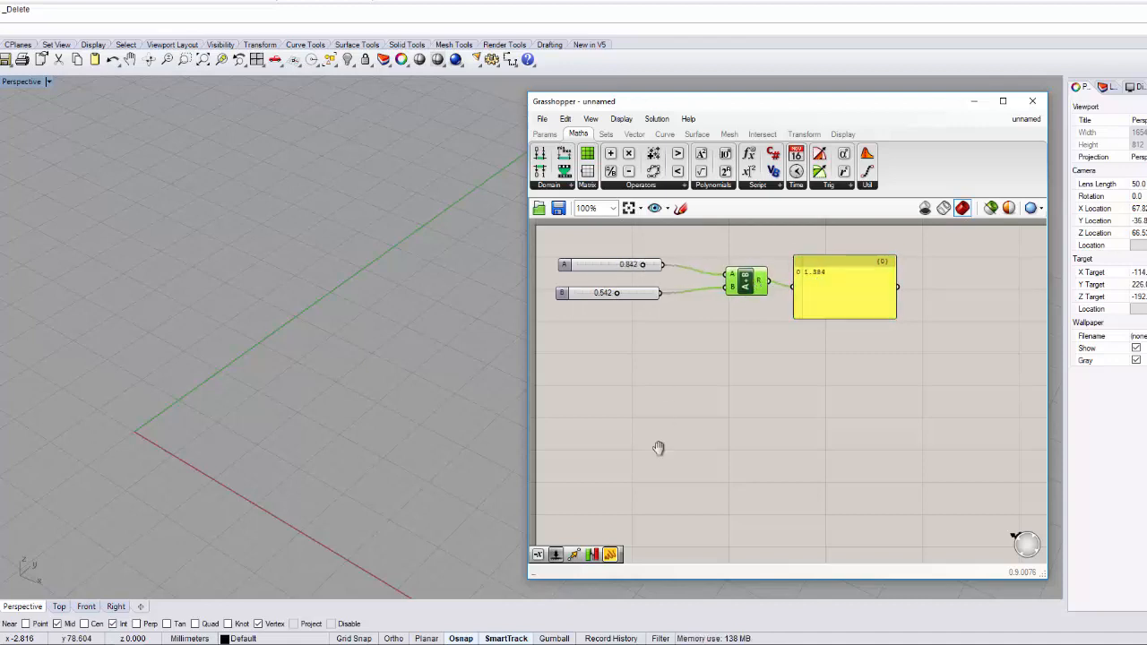
right_click_drag(660, 448, 663, 463)
left_click_drag(544, 244, 884, 384)
left_click_drag(751, 295, 785, 338)
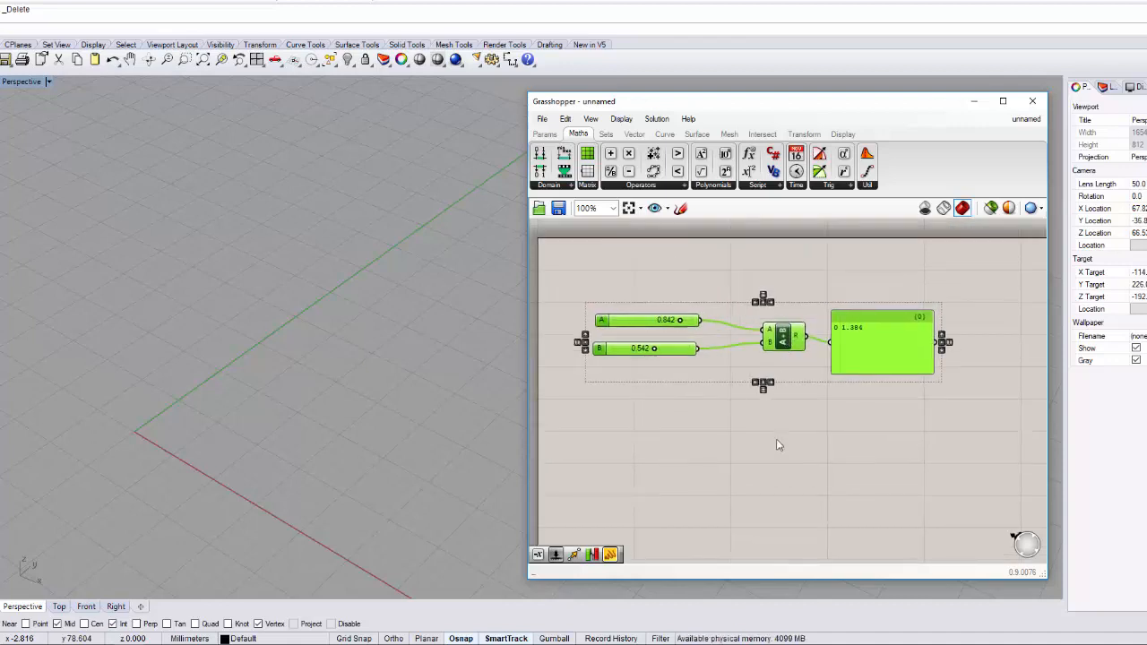
Step: Align the two sliders with a wider vertical gap between them, and move the panel slightly away from the Addition component
left_click(778, 443)
left_click(638, 319)
left_click(639, 353)
left_click_drag(639, 353, 630, 362)
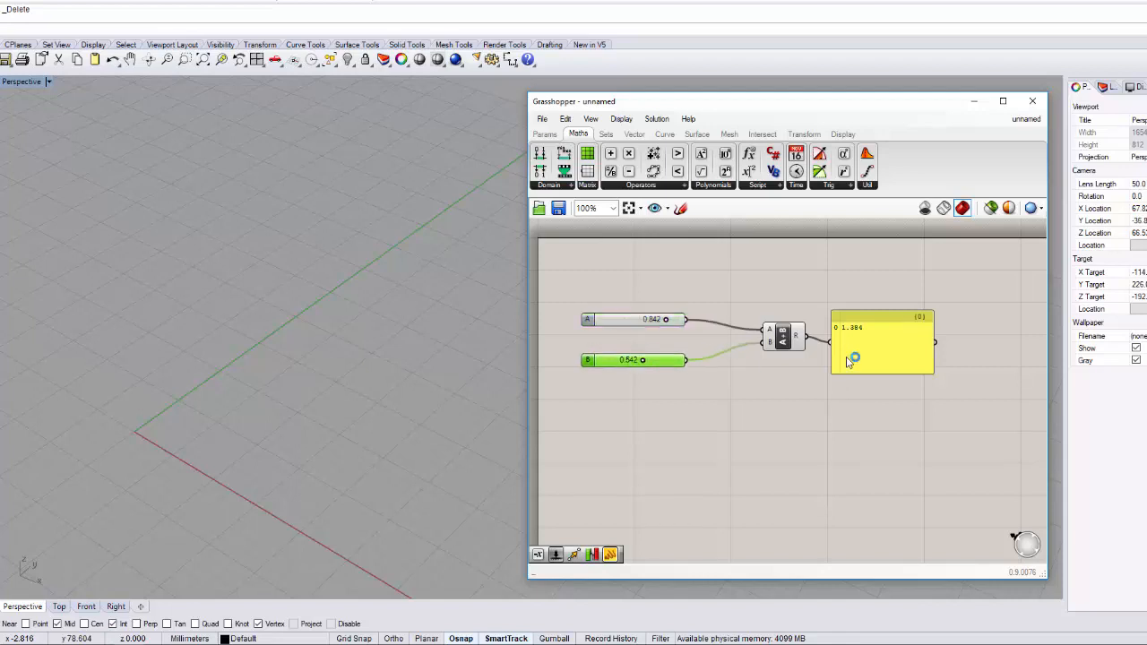
left_click_drag(867, 355, 876, 353)
Step: Set slider B to 0.692 and slider A to 0.392 to test the sum
left_click_drag(645, 361, 655, 360)
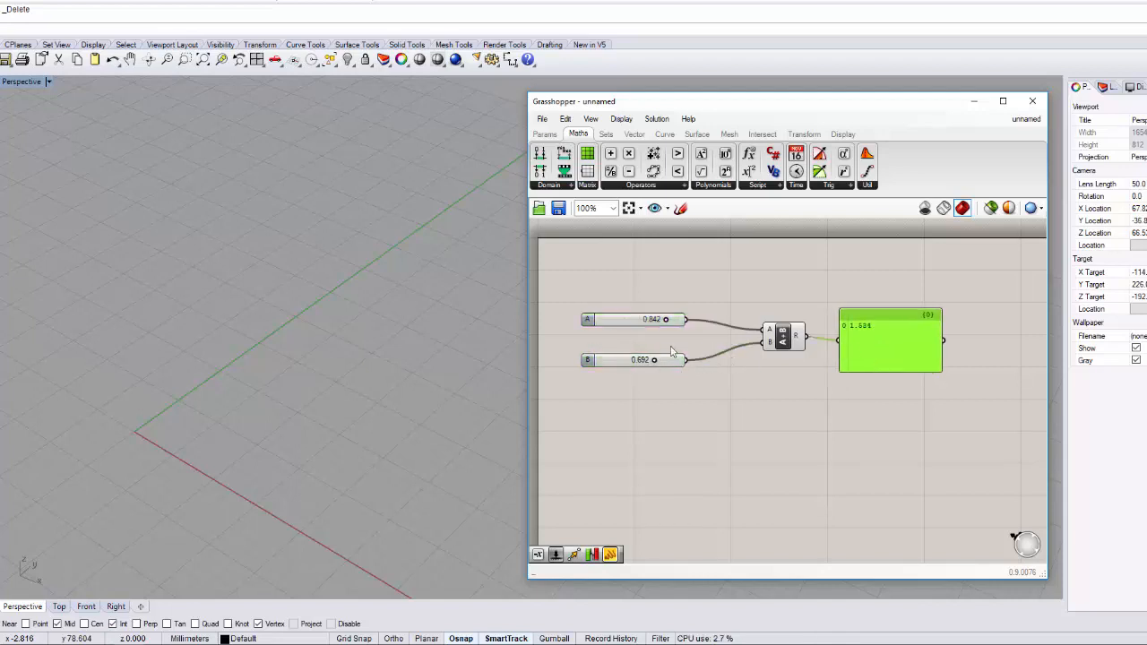
left_click_drag(665, 320, 630, 320)
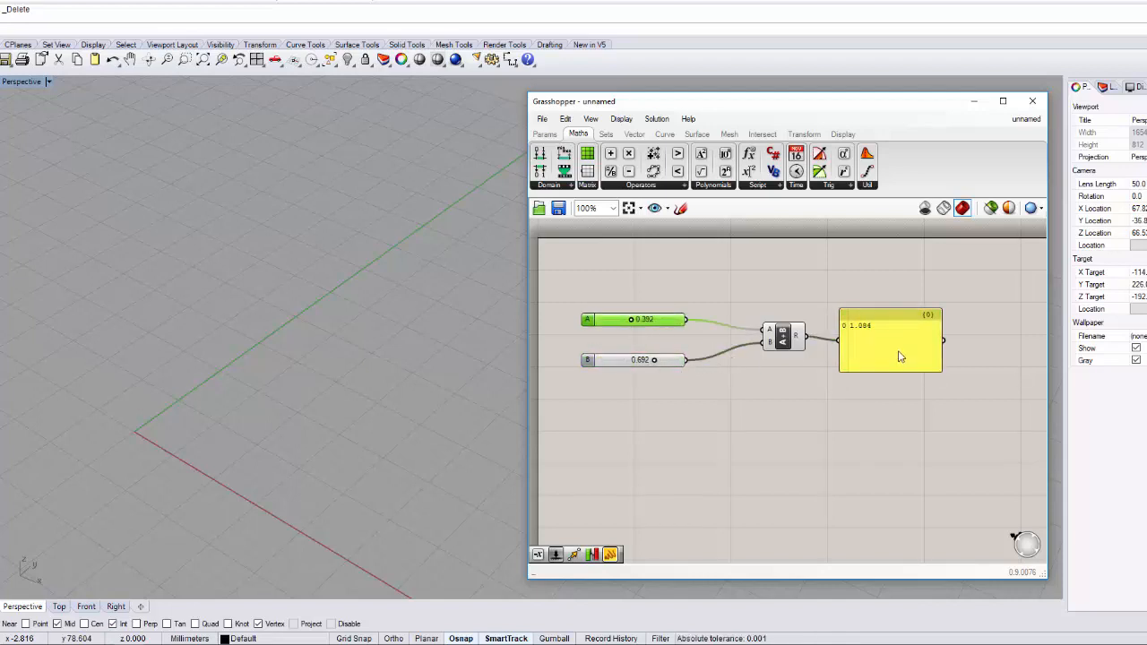
right_click_drag(844, 363, 824, 353)
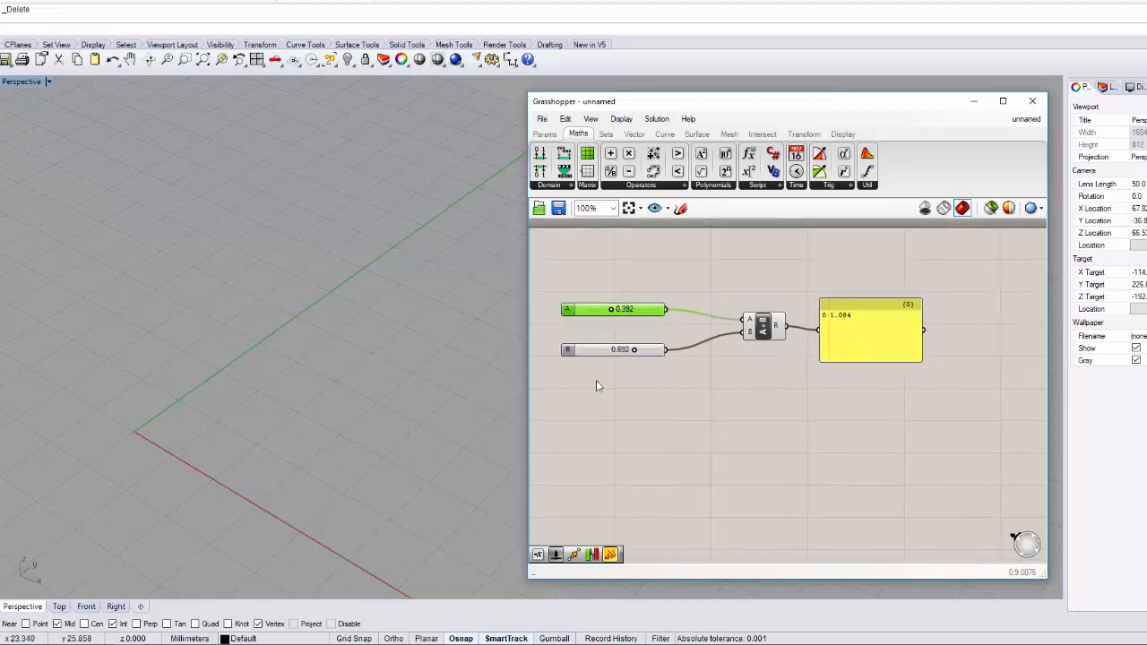
Step: Spread the definition out by moving the panel and the Addition component farther from the sliders
right_click_drag(787, 387, 738, 400)
left_click_drag(850, 368, 924, 357)
left_click_drag(716, 348, 772, 349)
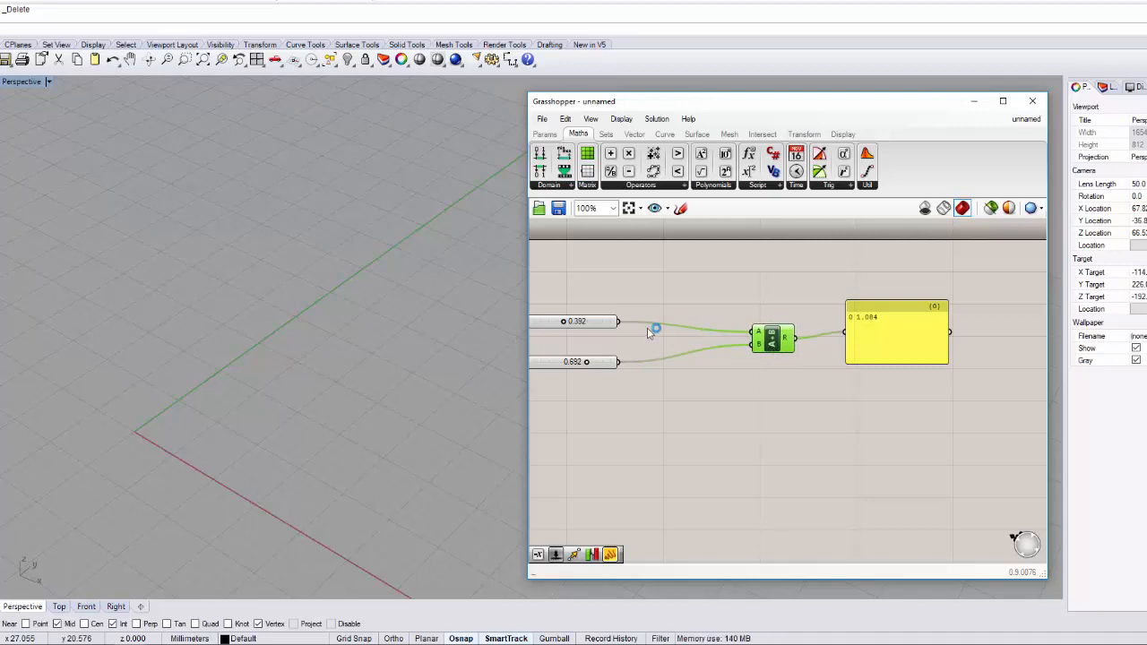
right_click_drag(647, 327, 684, 327)
Step: Add a Range component and place it directly below the Addition component
double_click(701, 295)
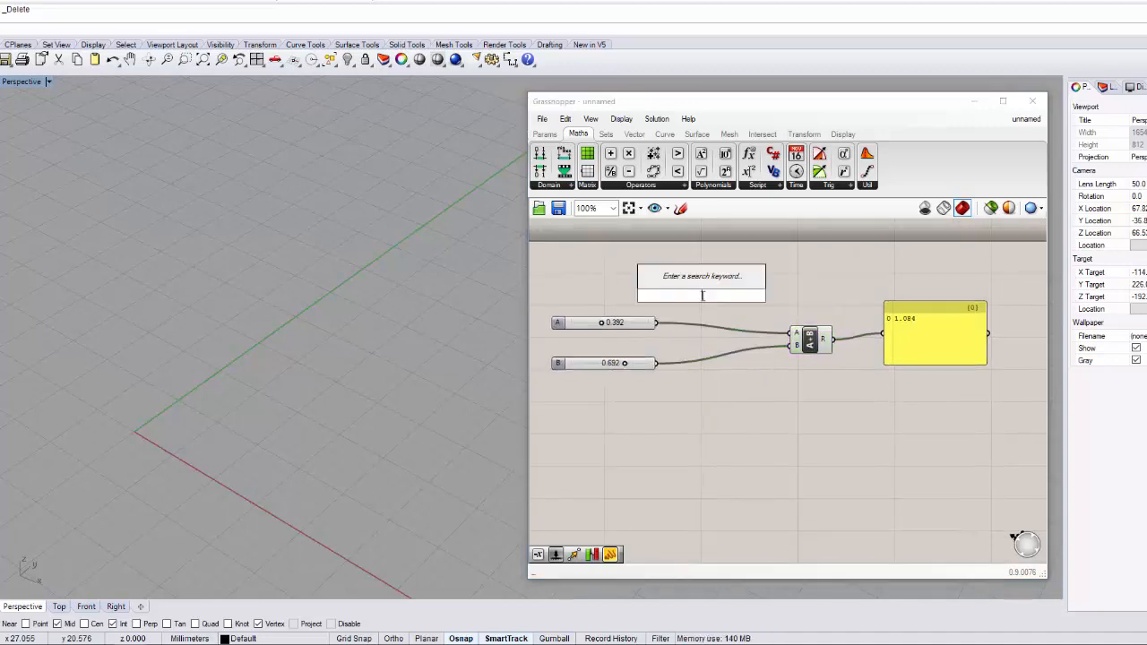
type("g")
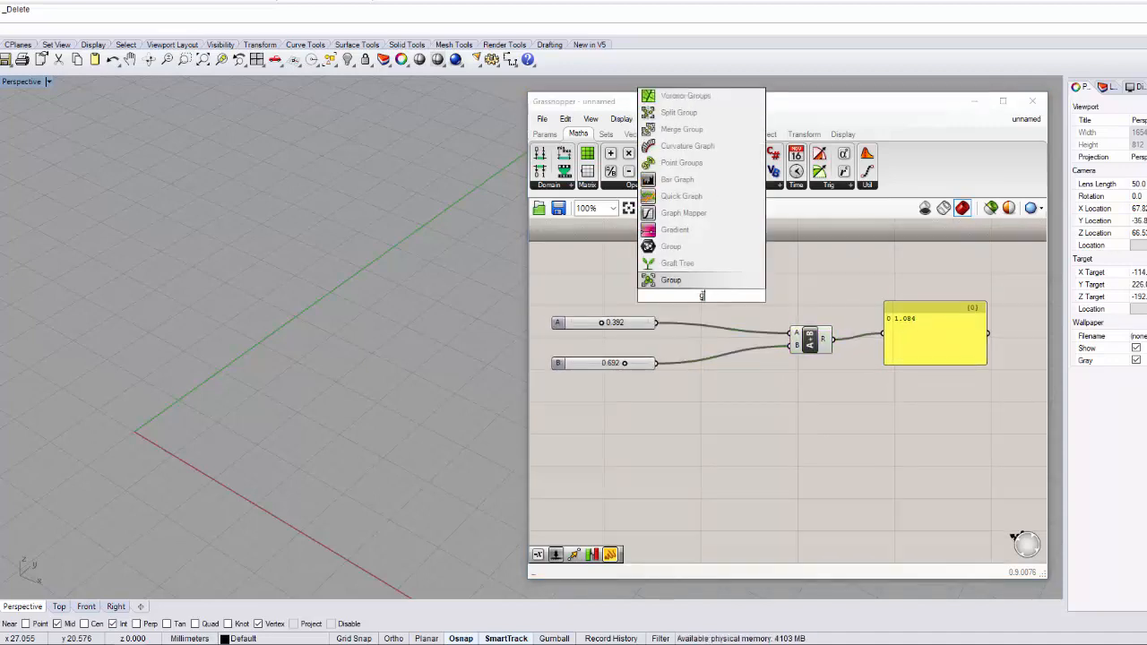
key("BackSpace")
type("range")
key("Return")
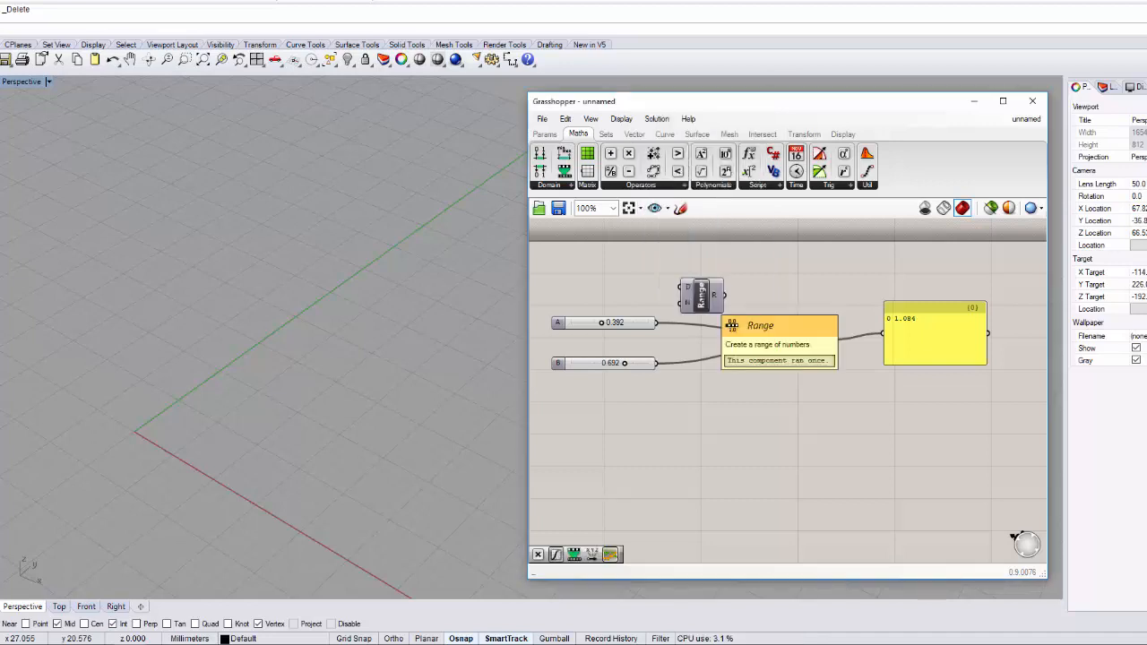
left_click_drag(706, 287, 722, 438)
left_click(722, 409)
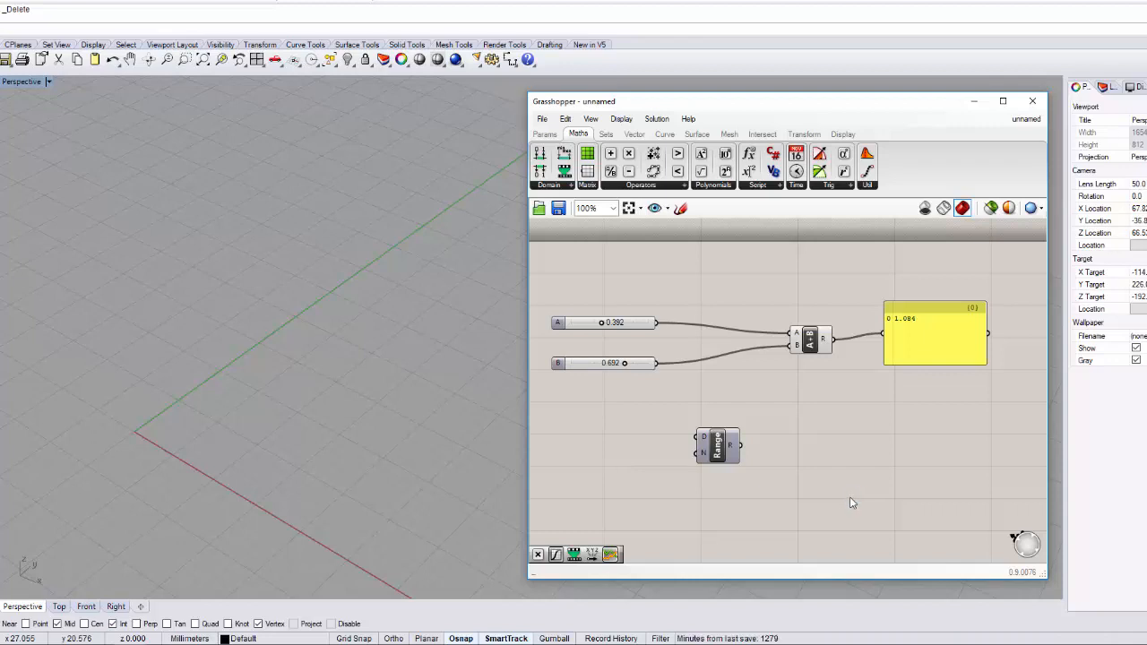
left_click_drag(701, 441, 792, 433)
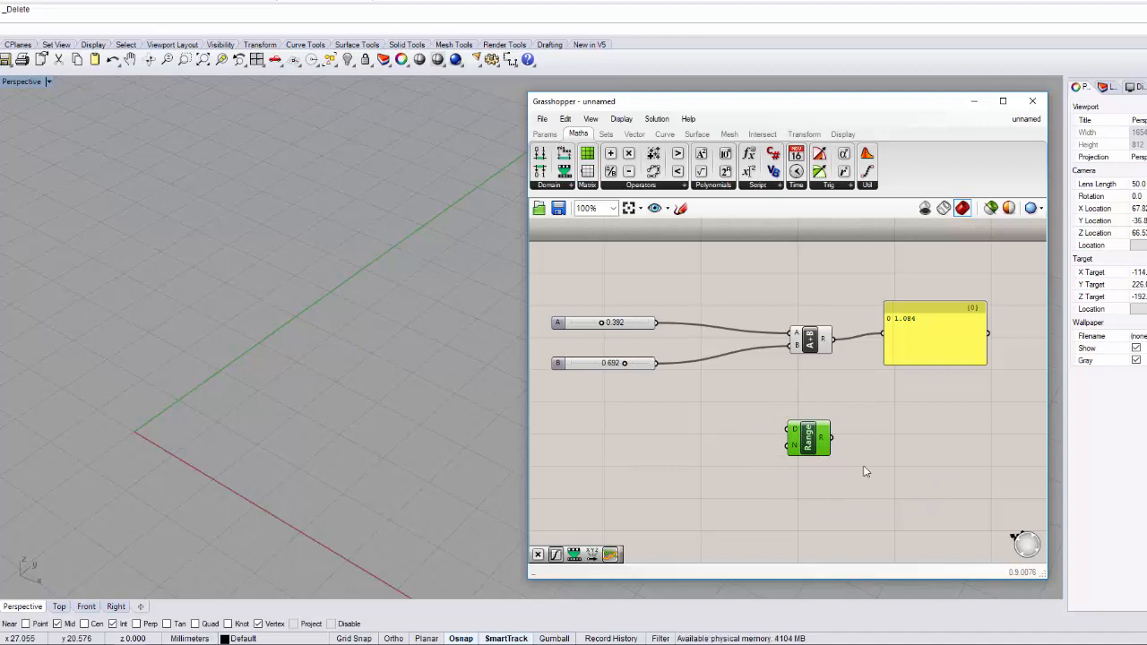
Step: Set the domain of the Range component's D input to 0.0 To 10
right_click_drag(829, 452, 771, 439)
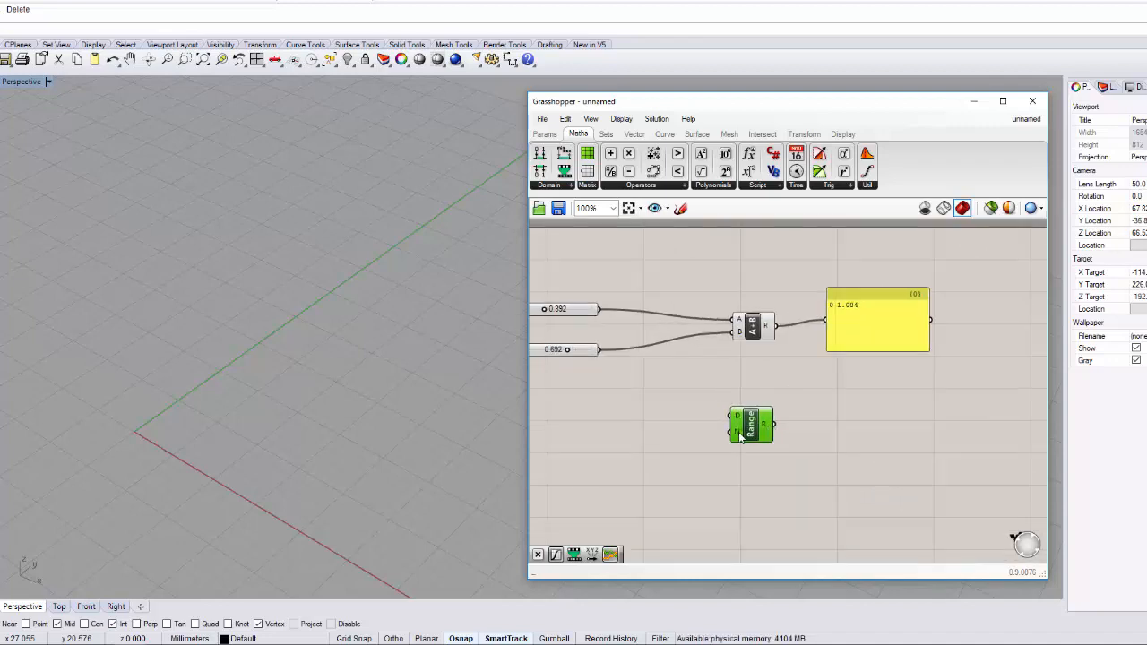
mouse_move(735, 418)
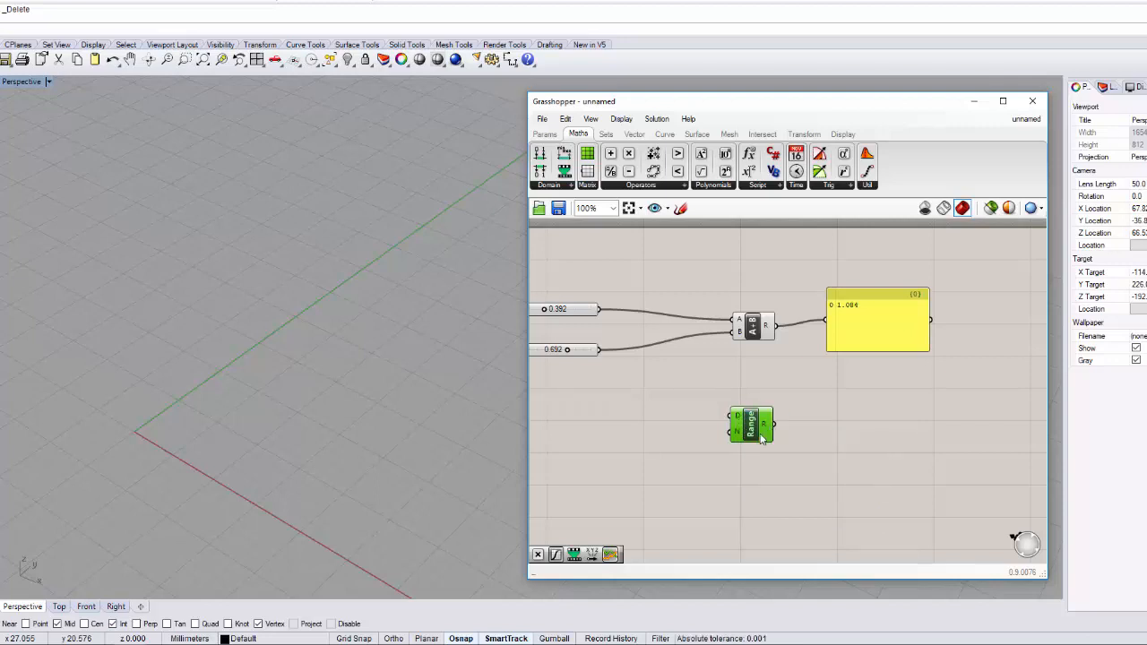
right_click(738, 417)
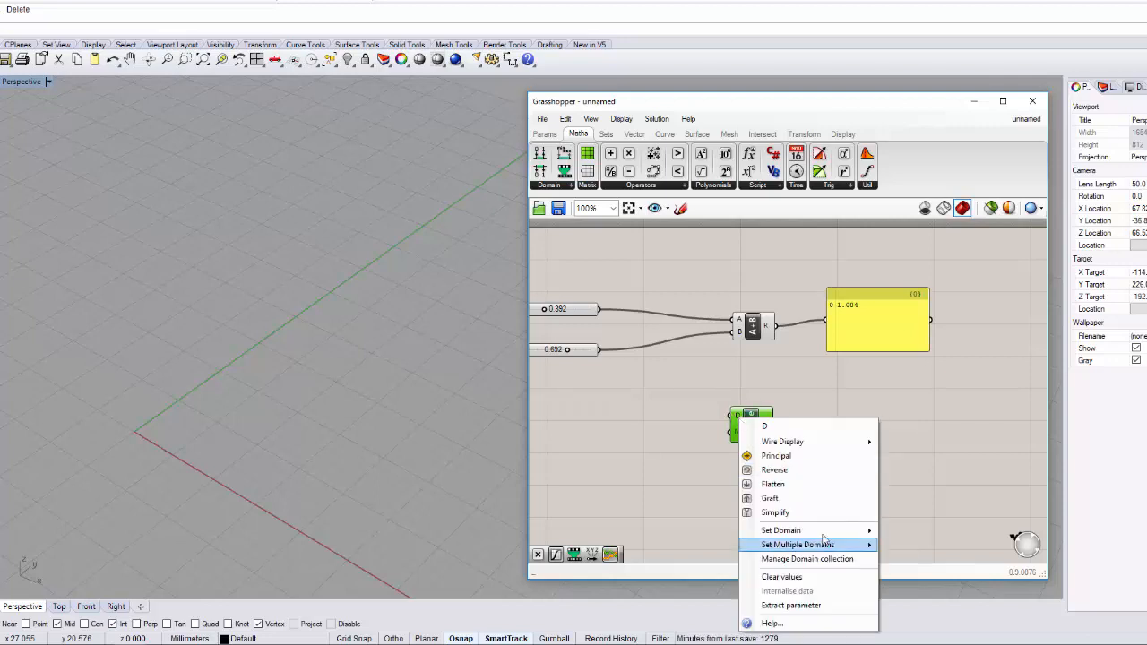
mouse_move(825, 535)
left_click_drag(941, 532, 924, 533)
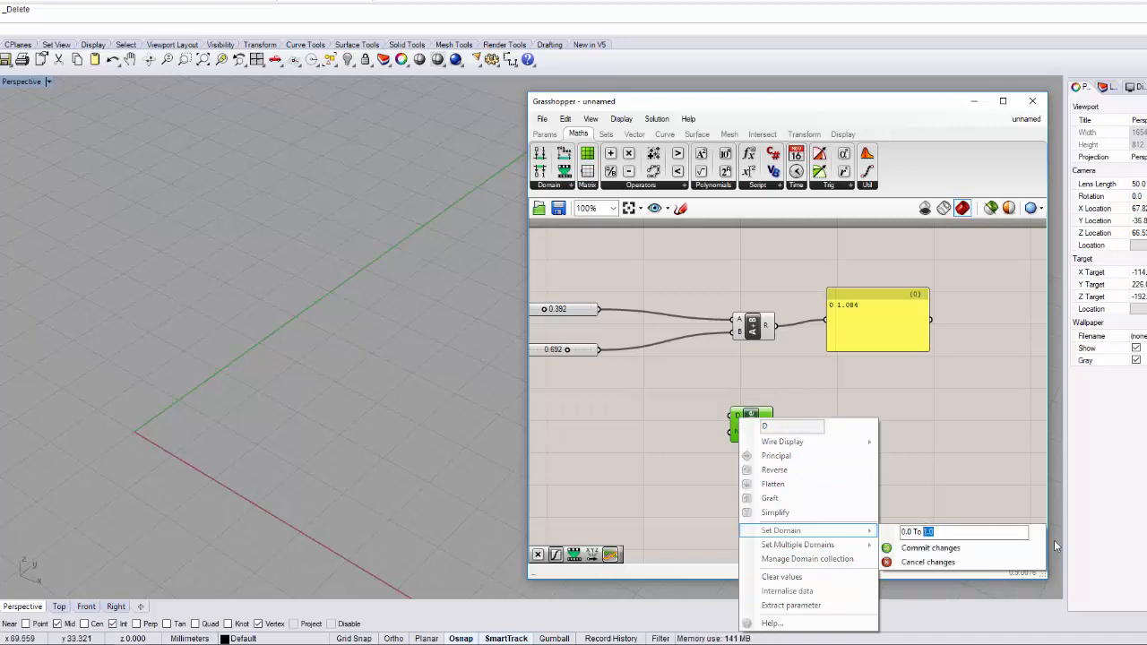
left_click(975, 535)
key("Left")
key("BackSpace")
left_click(979, 547)
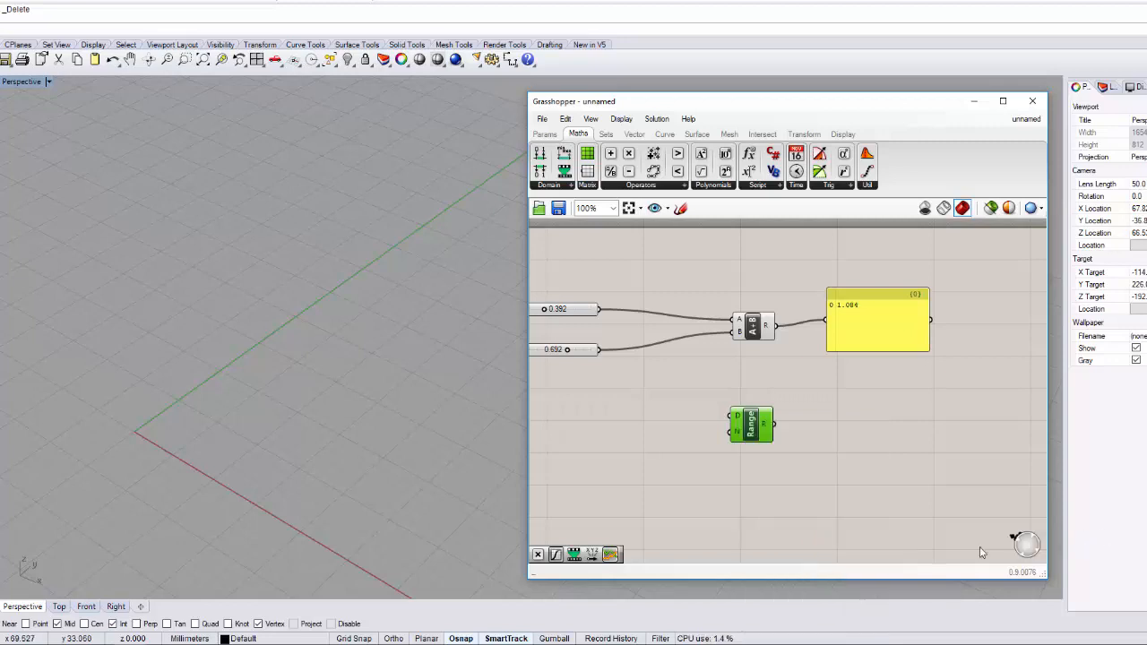
right_click(732, 433)
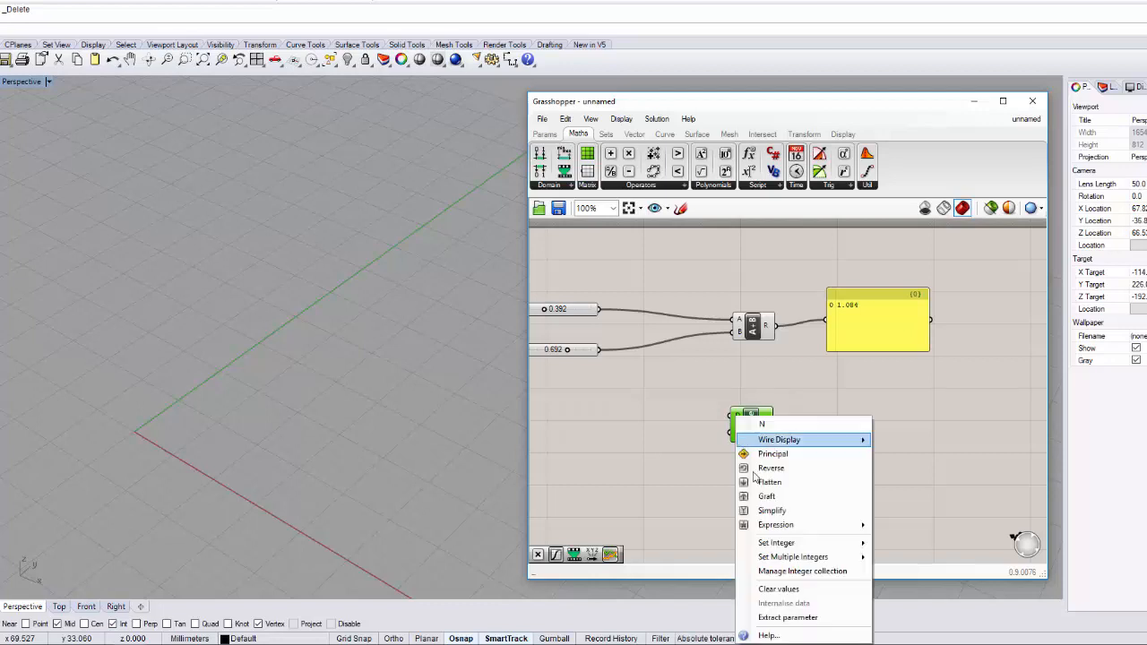
left_click(732, 541)
Step: Duplicate the result panel below the original and wire the Range component's output R into the copy
left_click(857, 334)
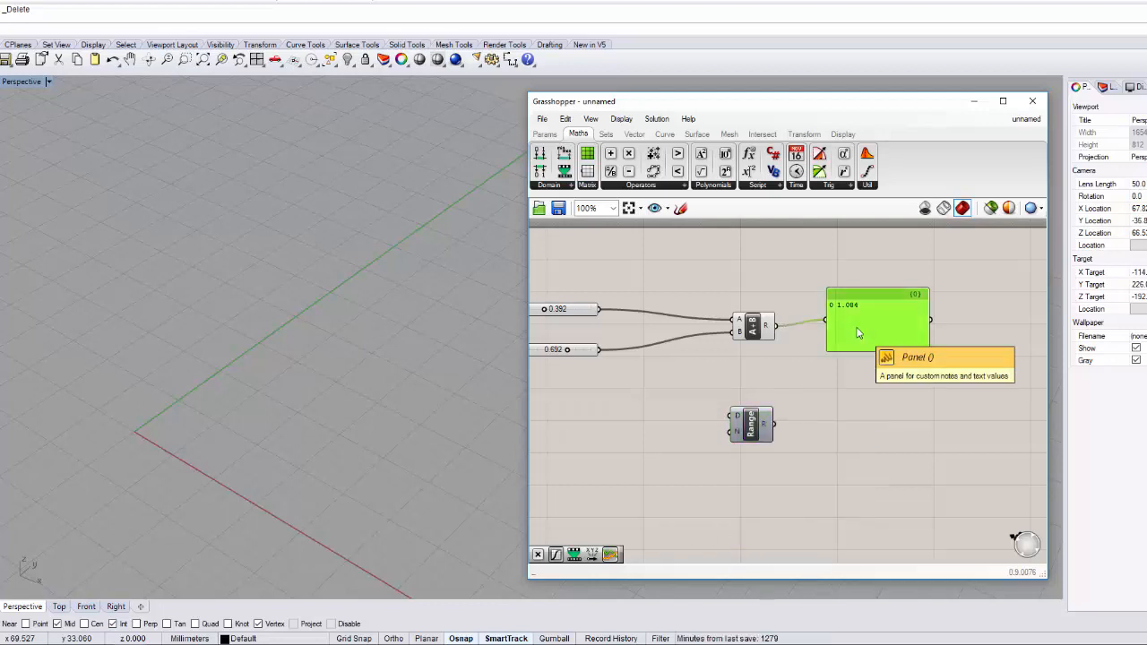
left_click_drag(857, 333, 863, 448, "alt")
left_click_drag(772, 432, 831, 435)
left_click(753, 433)
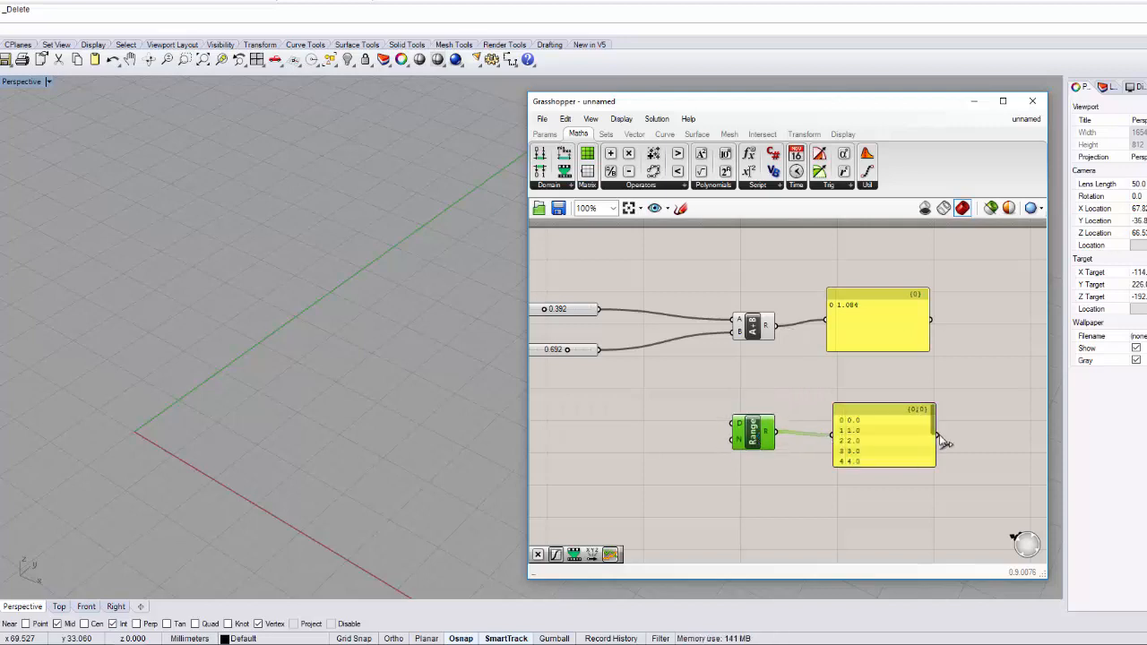
Step: Lengthen the Range panel to fit its whole list, and line it up with the Range component
left_click_drag(907, 466, 879, 550)
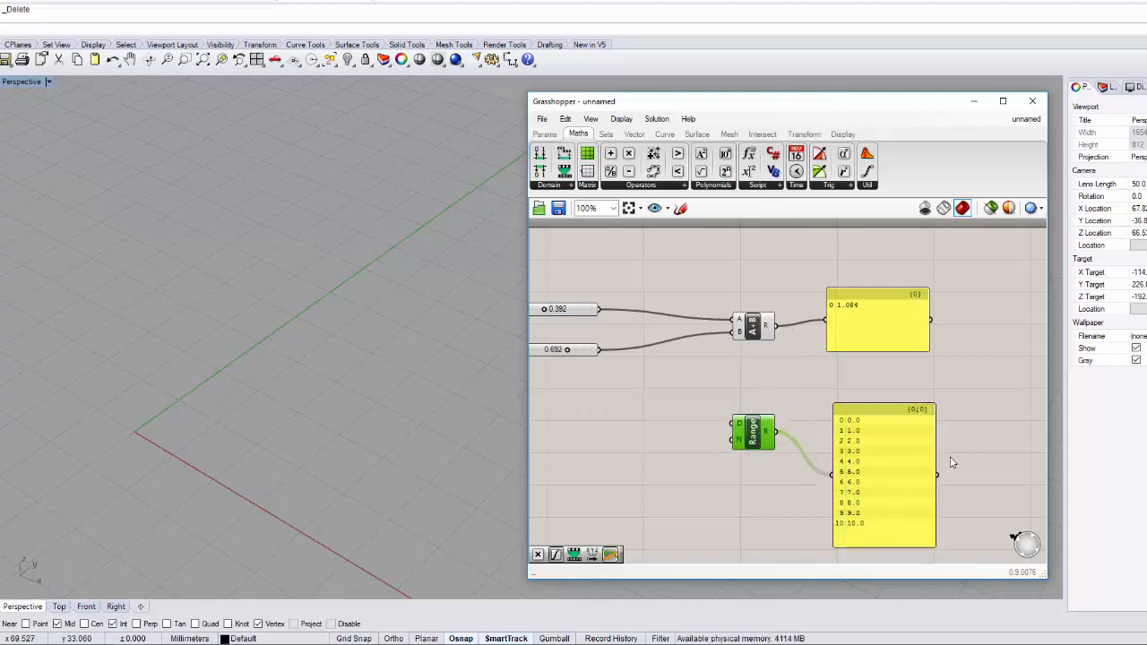
right_click_drag(950, 464, 892, 386)
left_click(845, 379)
left_click(694, 356)
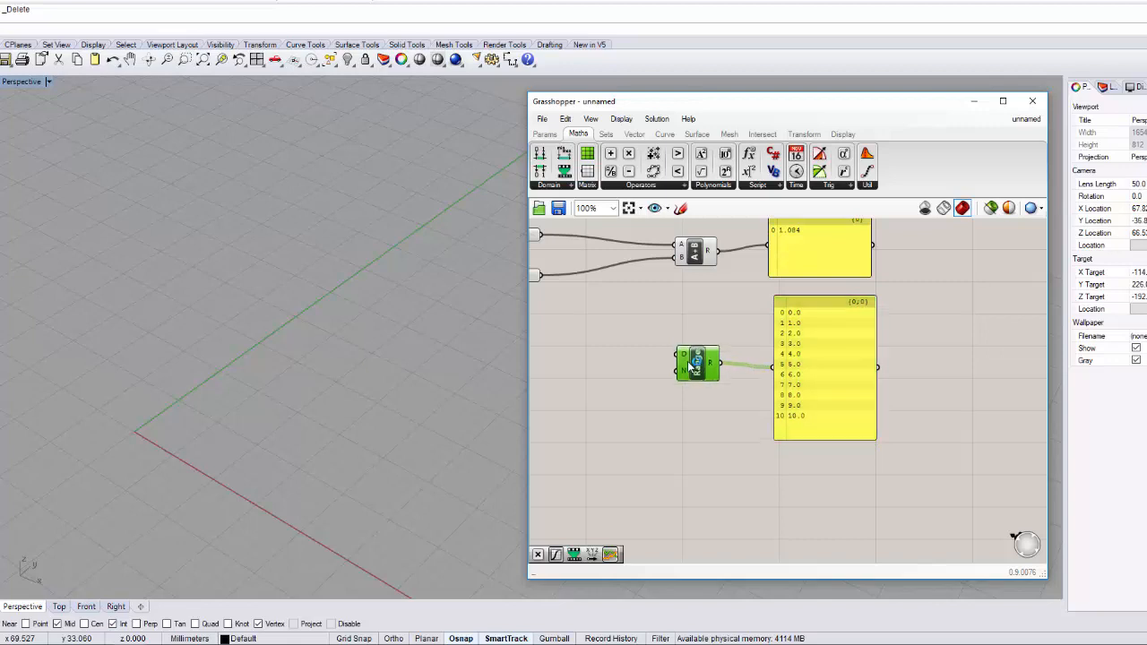
left_click(768, 403)
scroll(795, 366, "up", 1)
mouse_move(658, 356)
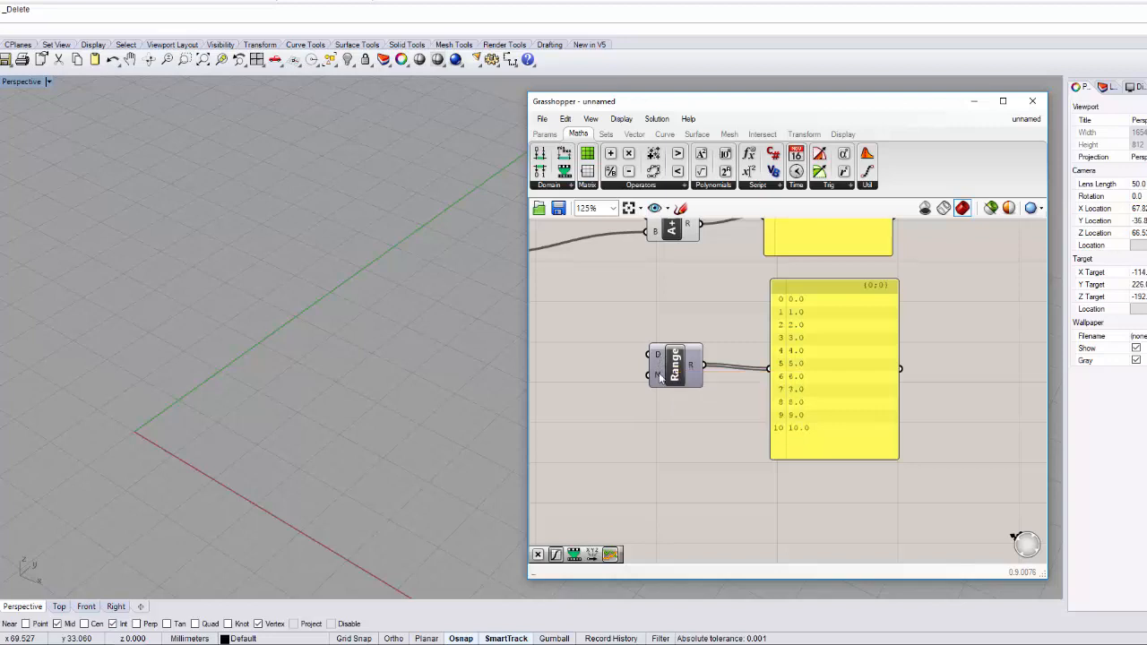
Step: Set the integer of the Range component's N input to 200
mouse_move(661, 377)
right_click(652, 374)
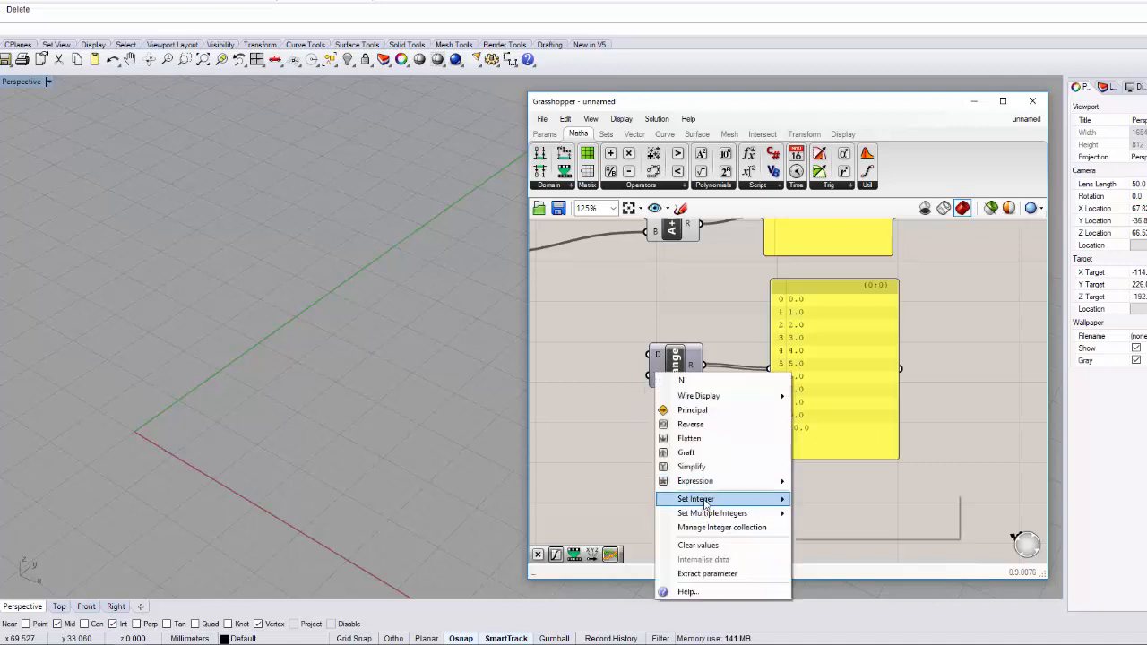
mouse_move(754, 497)
type("200")
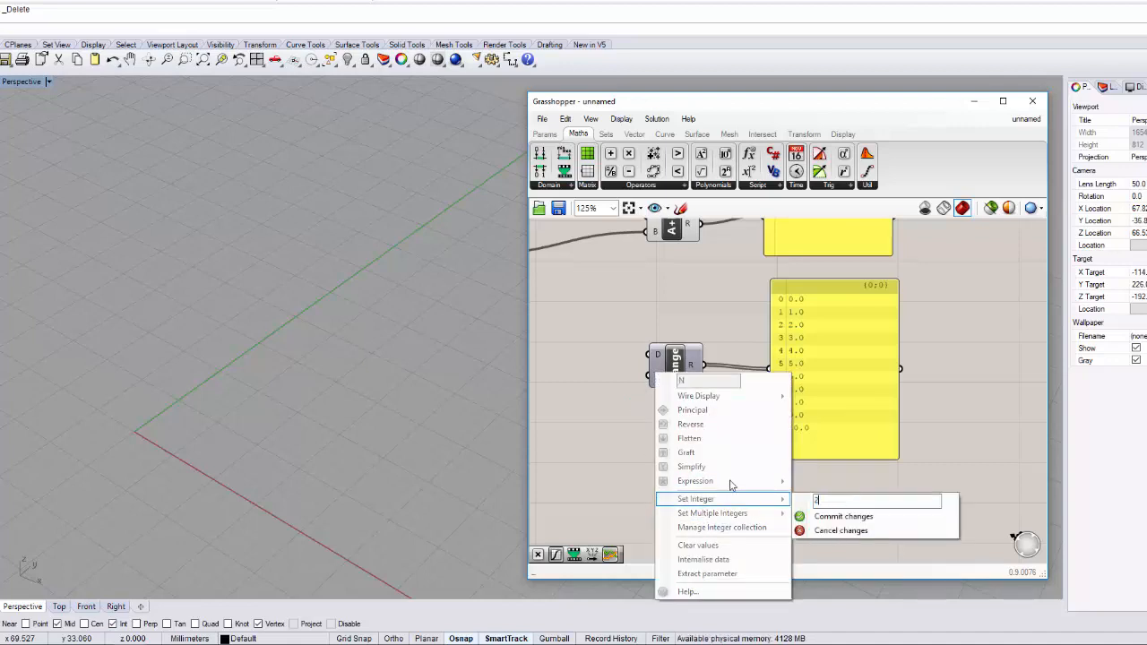
left_click(815, 517)
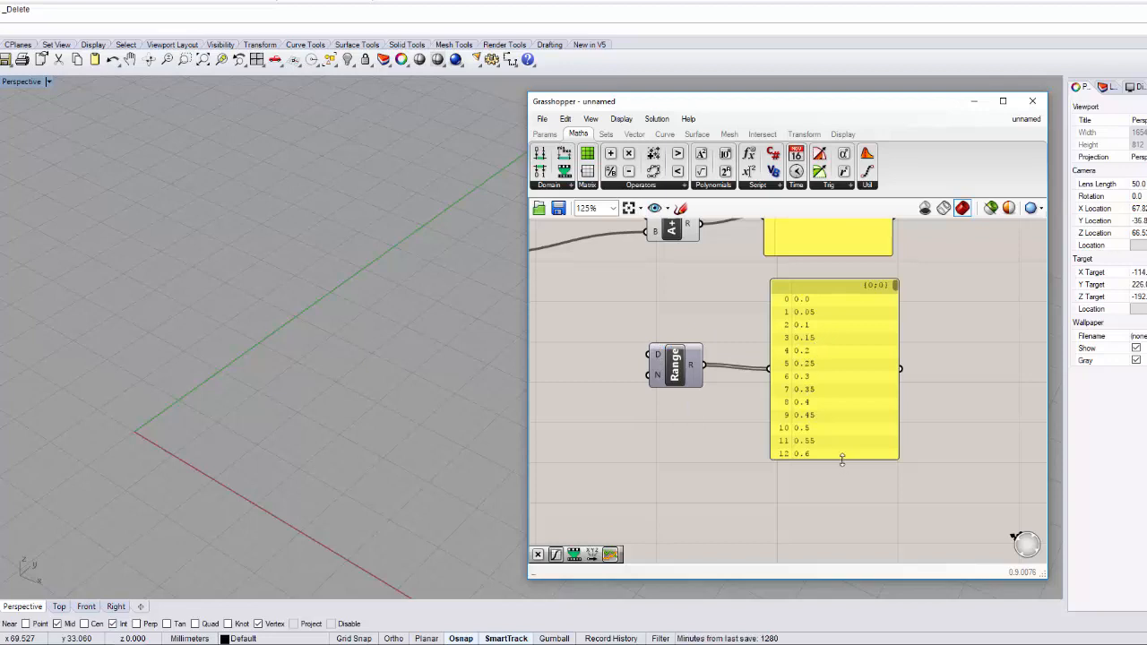
Step: Extend the Range panel downward to show more of its list
left_click_drag(840, 455, 838, 518)
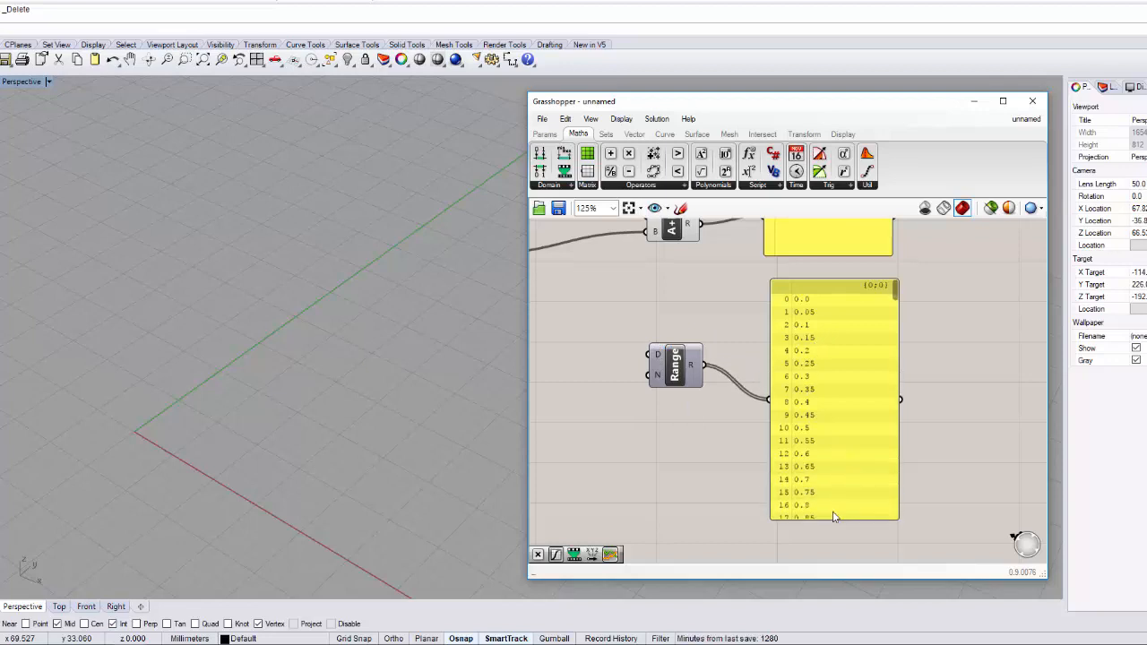
left_click(899, 301)
left_click(940, 299)
left_click_drag(897, 293, 904, 269)
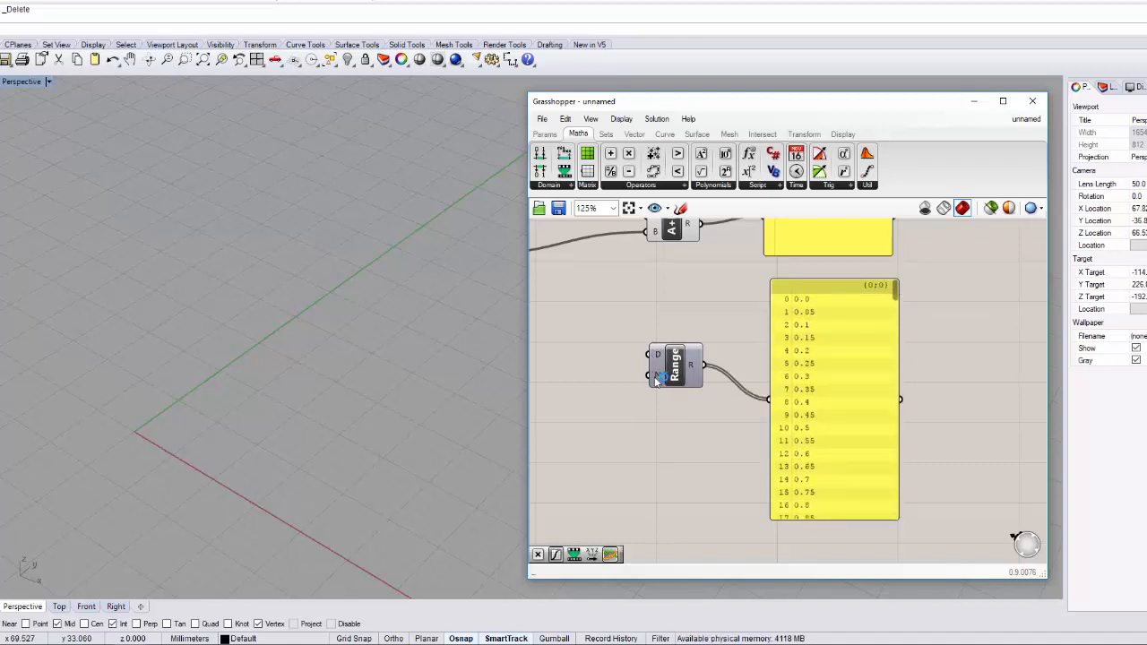
Step: Add an integer number slider starting at 0 beside the Range component and wire it into the N input
double_click(579, 376)
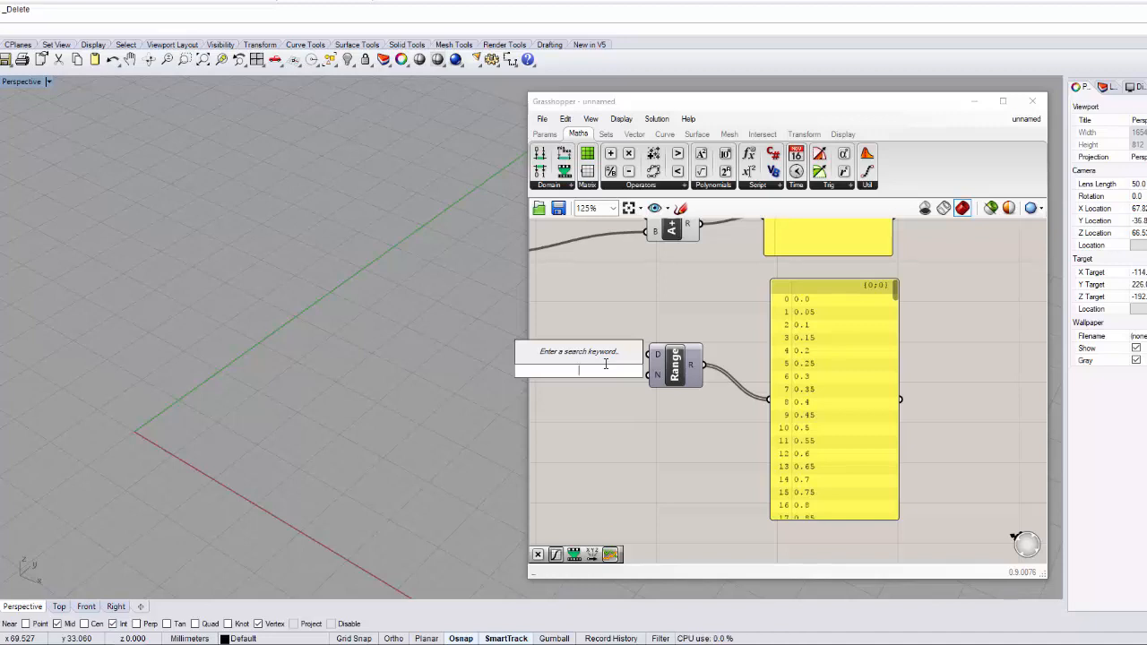
type("0")
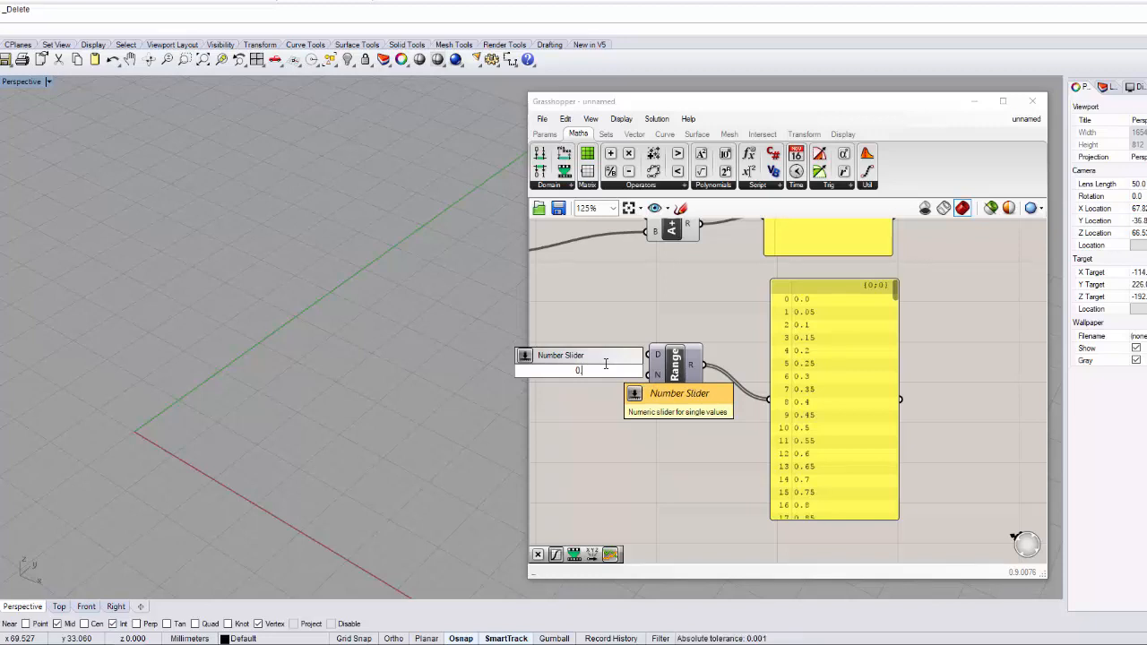
type(".00")
key("BackSpace")
key("BackSpace")
type("2")
key("Return")
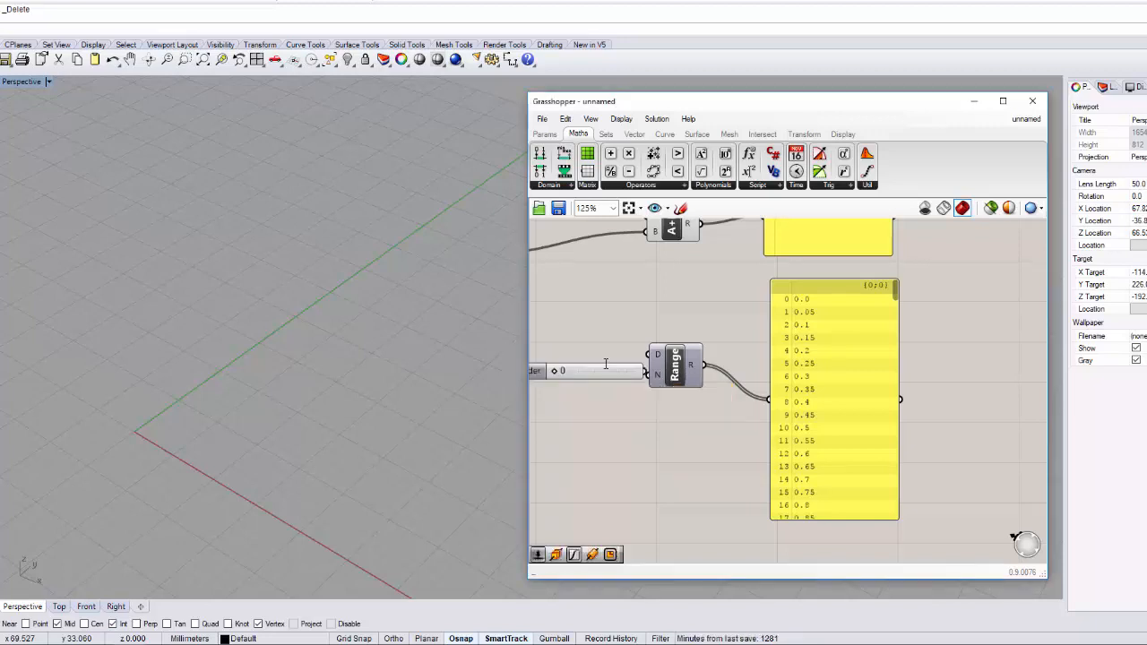
right_click_drag(635, 407, 744, 400)
left_click_drag(720, 368, 758, 369)
Step: Add a default Number Slider below the 0 slider, set it to 0.426 and place it further down
double_click(667, 414)
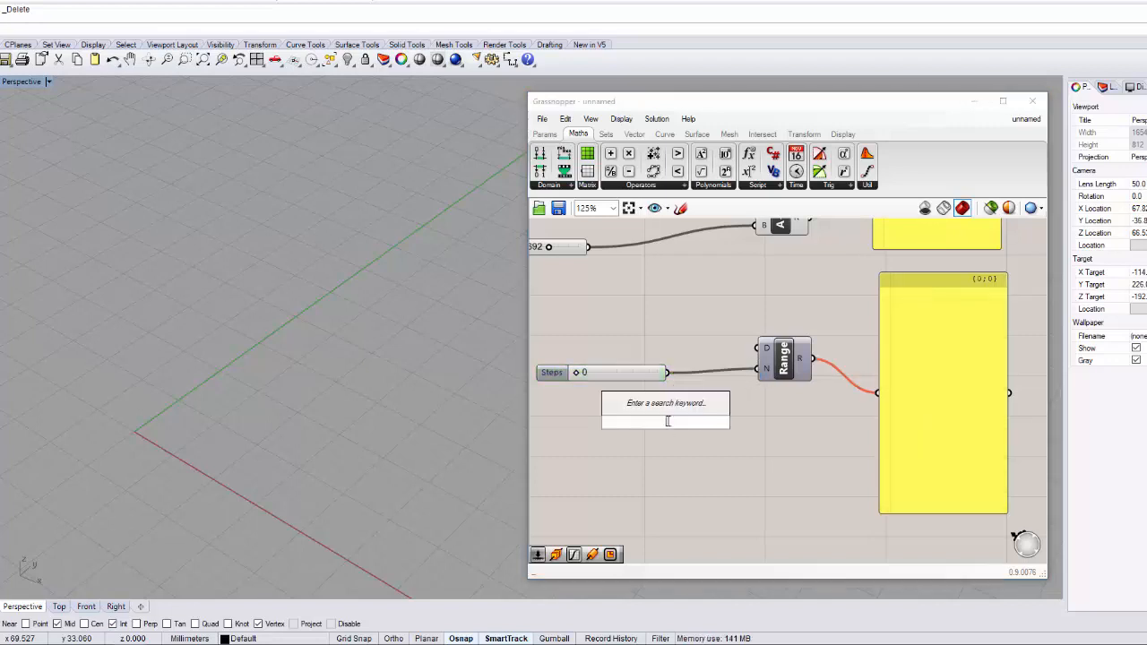
type("n")
key("BackSpace")
type("n")
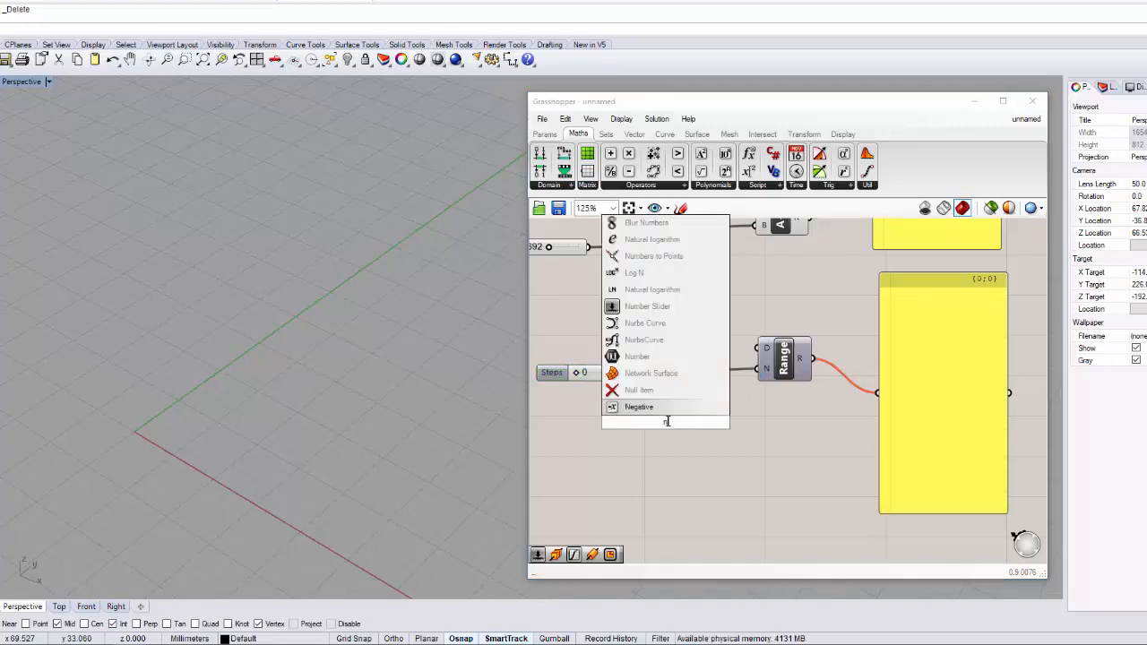
type("um")
key("Up")
key("Return")
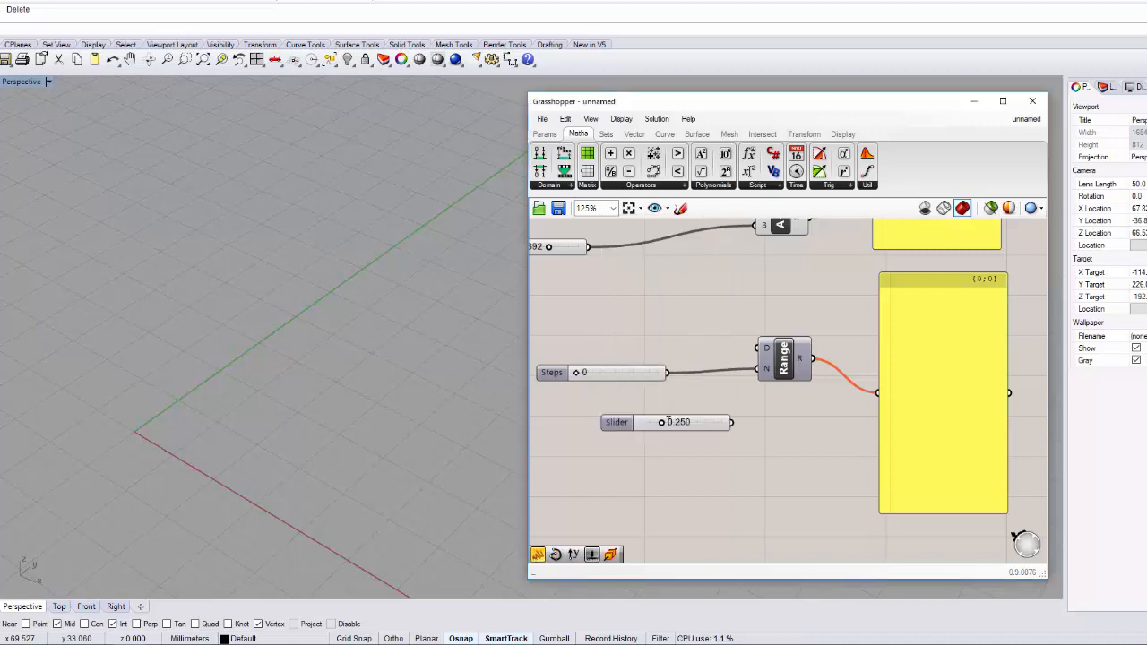
left_click_drag(699, 421, 645, 464)
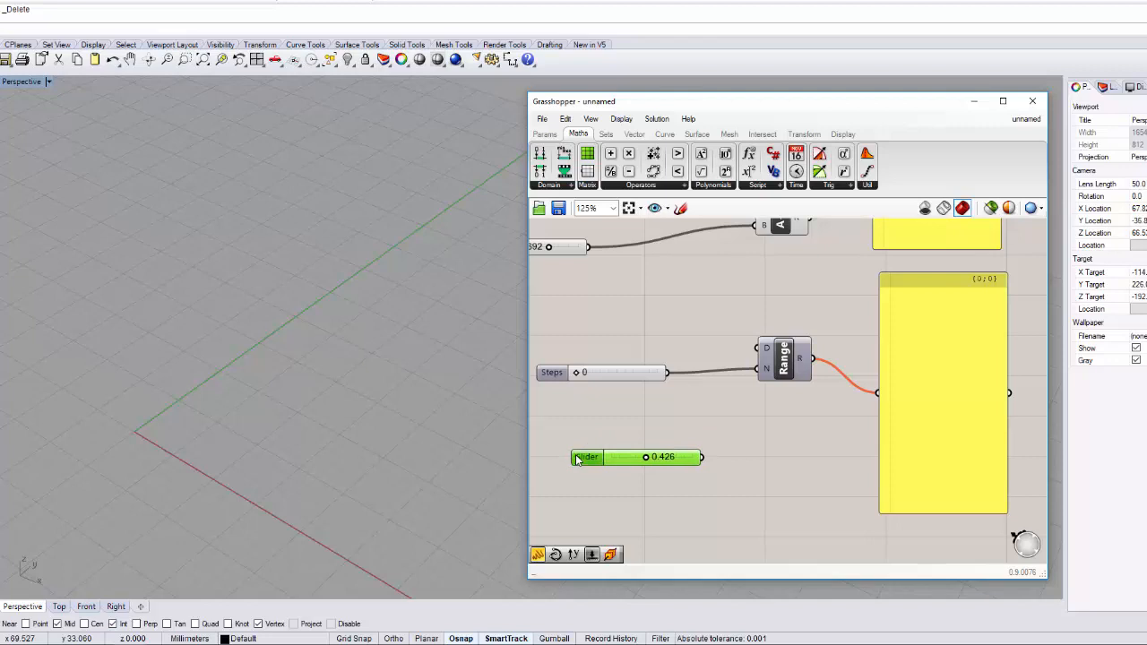
Step: Add an integer number slider between the two existing sliders and set it to 20
left_click(608, 423)
double_click(607, 418)
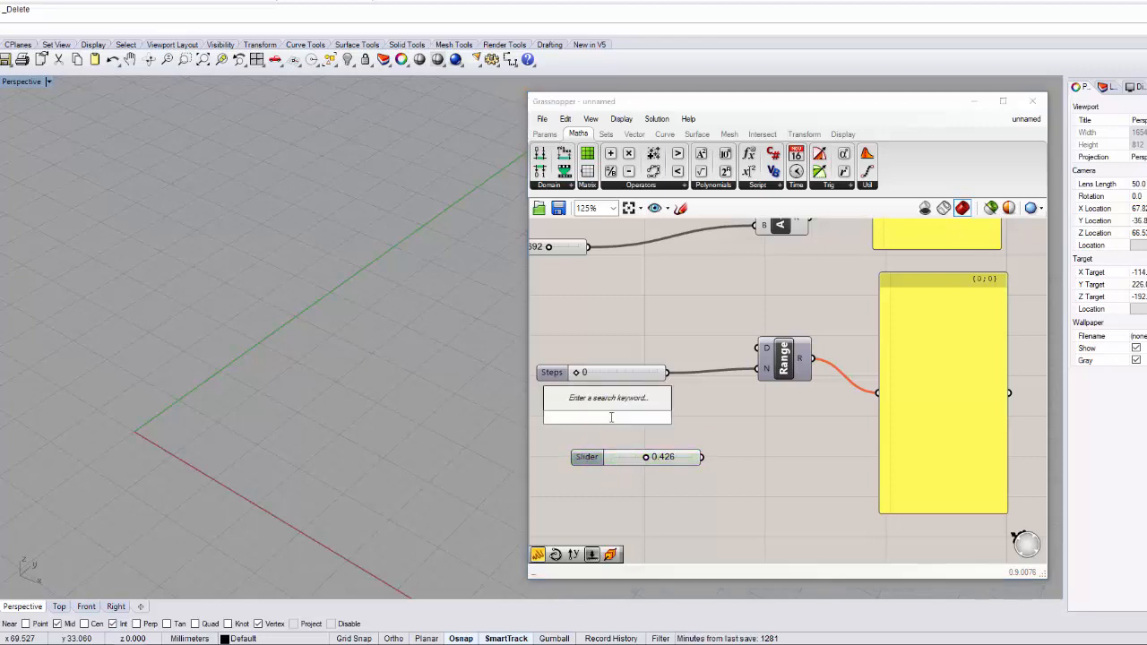
type("0.2")
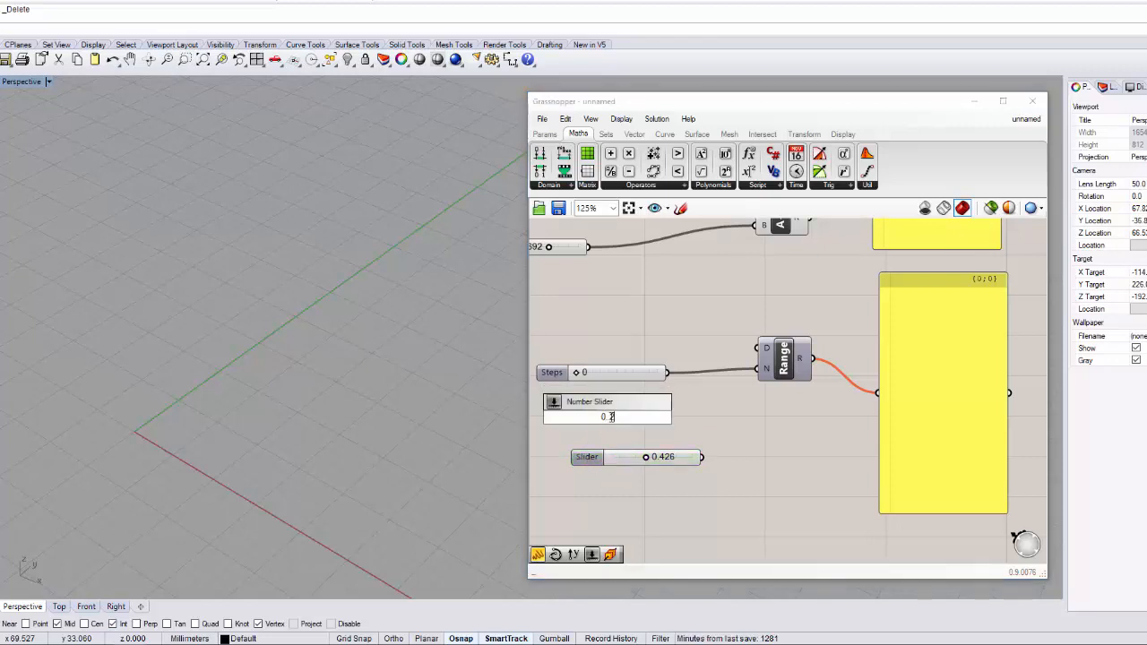
key("Return")
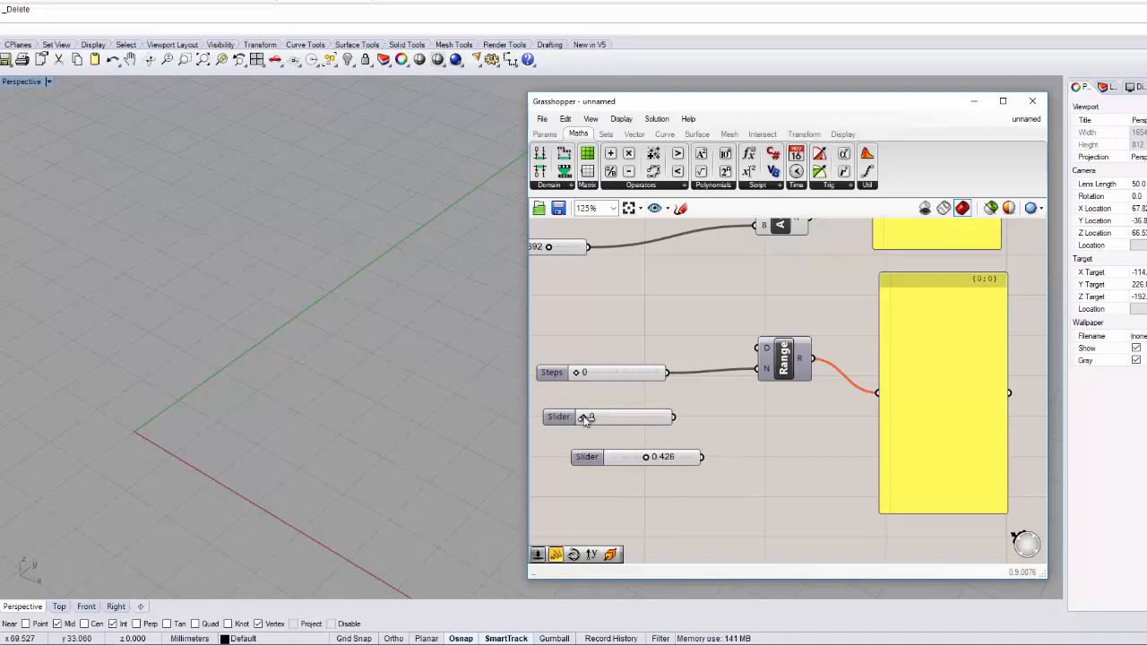
left_click_drag(585, 418, 697, 435)
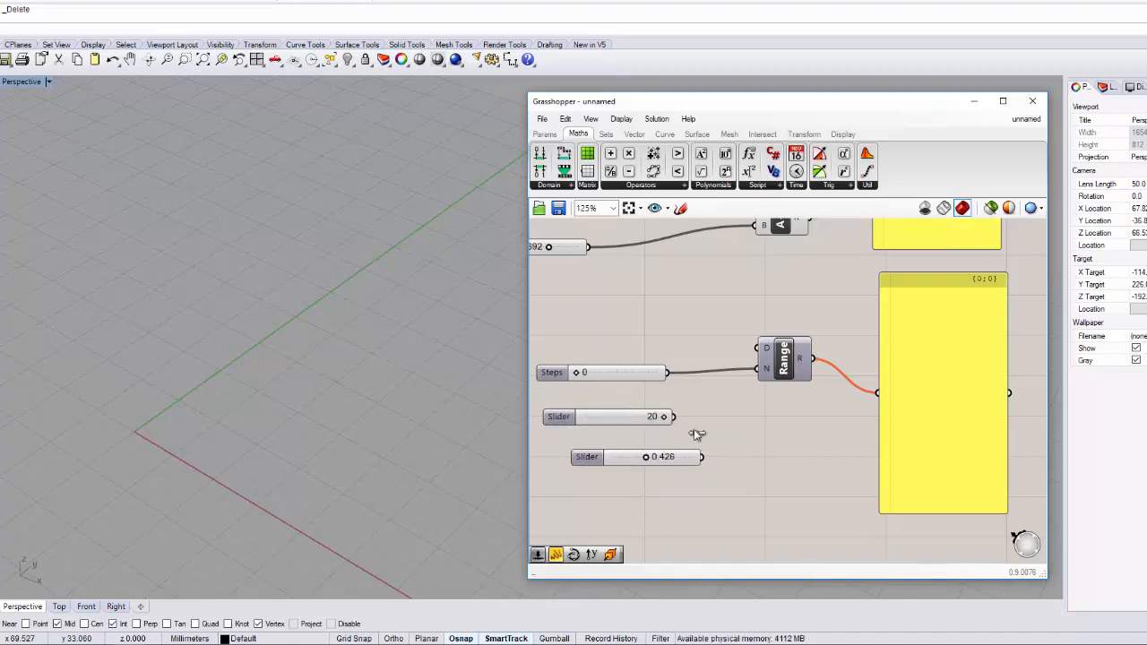
Step: Add another integer slider, set it to 40 and wire it into Range's N input in place of the 0 slider
double_click(603, 419)
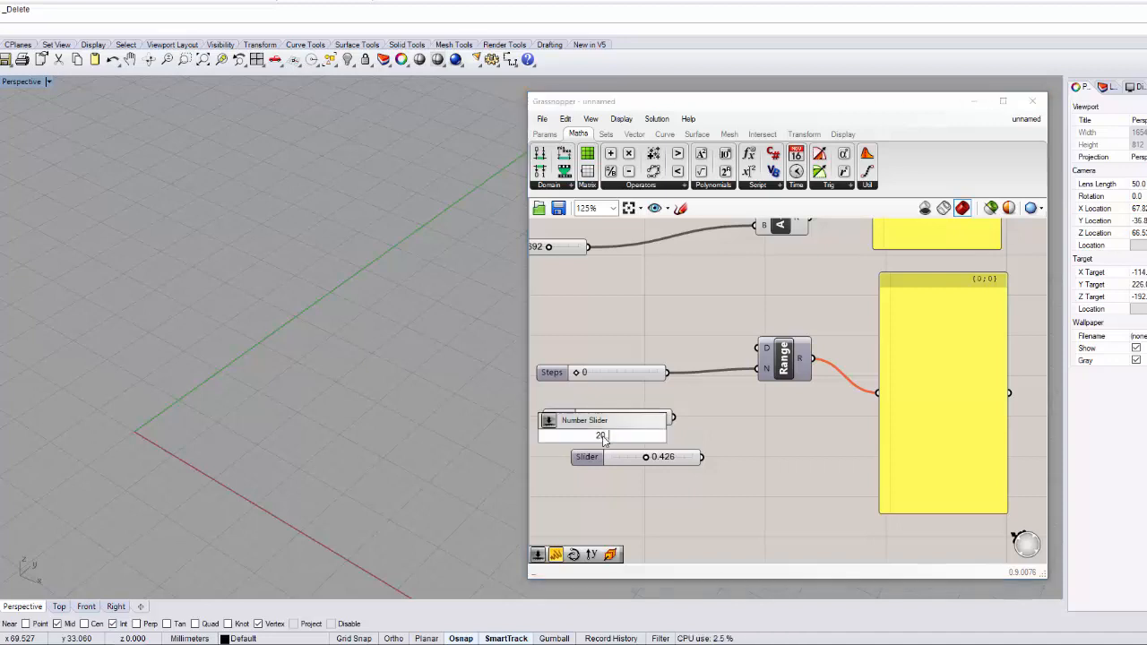
key("Return")
left_click_drag(578, 437, 648, 437)
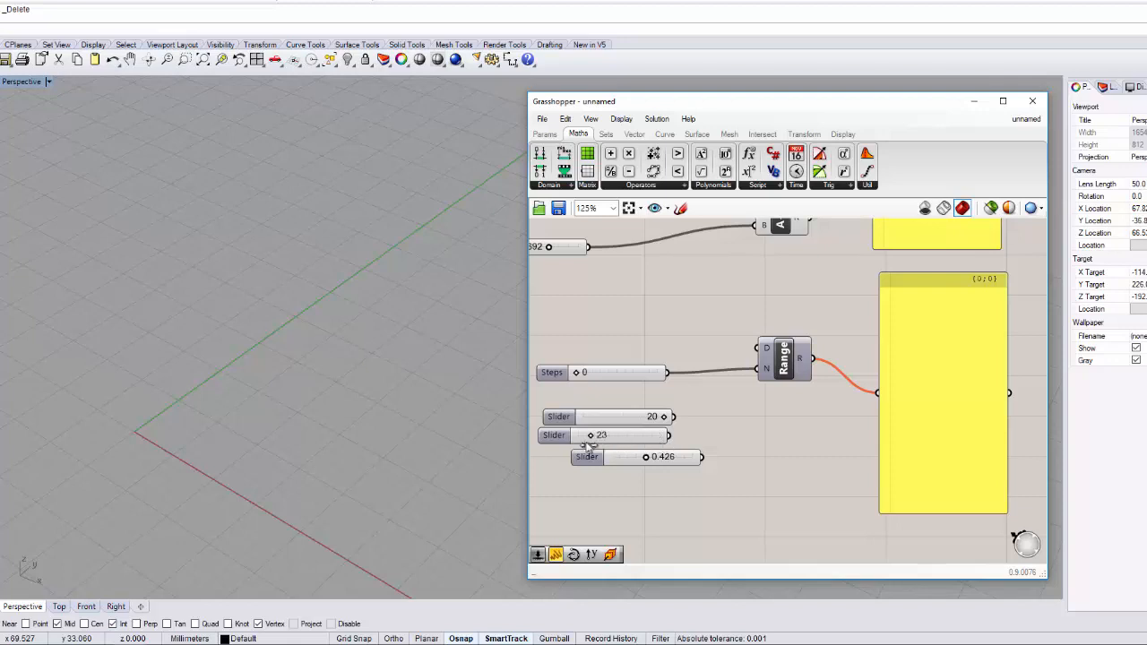
left_click_drag(668, 436, 757, 369)
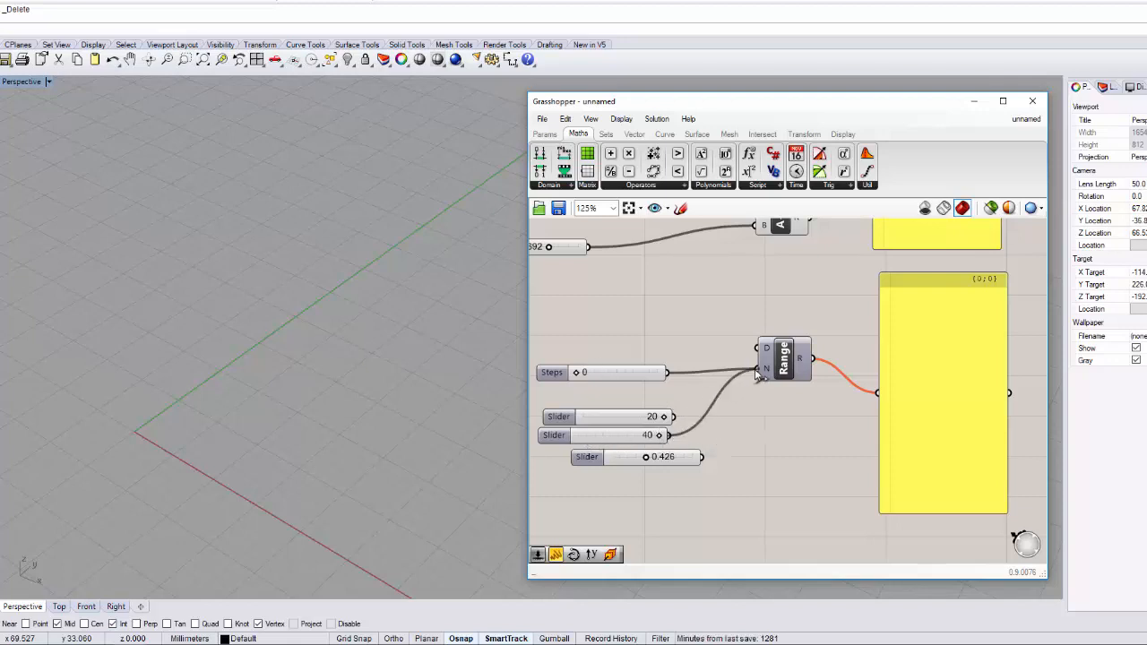
left_click_drag(601, 379, 590, 400)
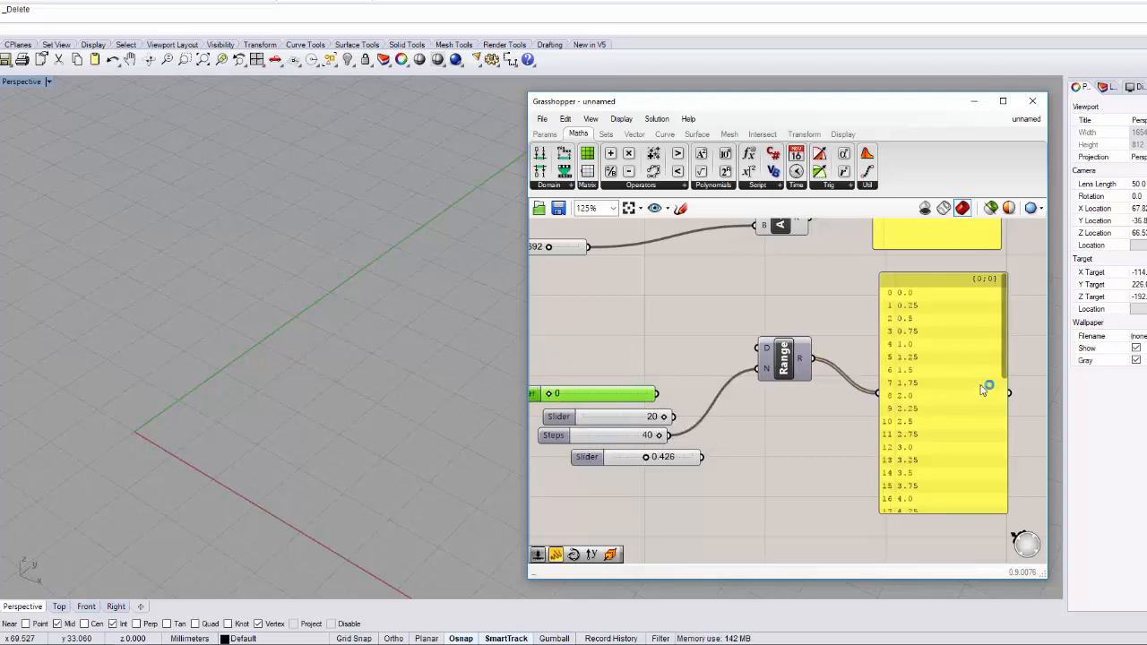
Step: Set the Steps slider to 27 and move the Range panel farther away from the Range component
mouse_move(659, 436)
left_mouse_down()
mouse_move(611, 439)
mouse_move(638, 404)
mouse_move(649, 436)
left_mouse_up()
scroll(595, 457, "down", 3)
scroll(737, 424, "up", 2)
left_click_drag(777, 417, 883, 485)
Step: Add a Construct Point component and place it above and to the right of the Range component
double_click(726, 386)
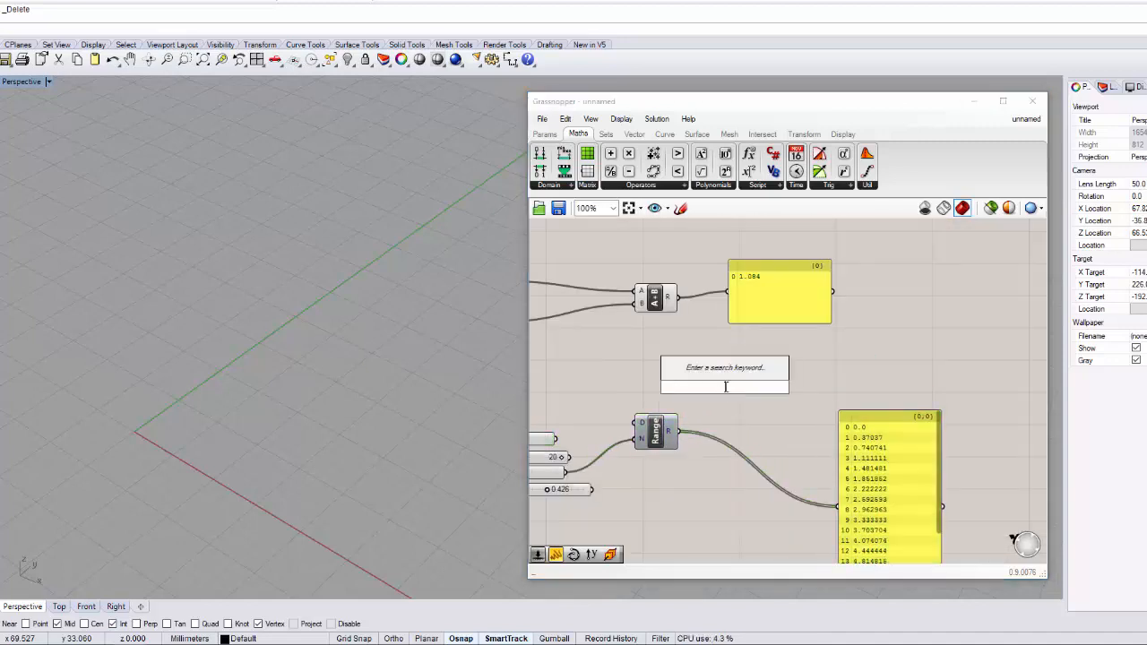
type("point")
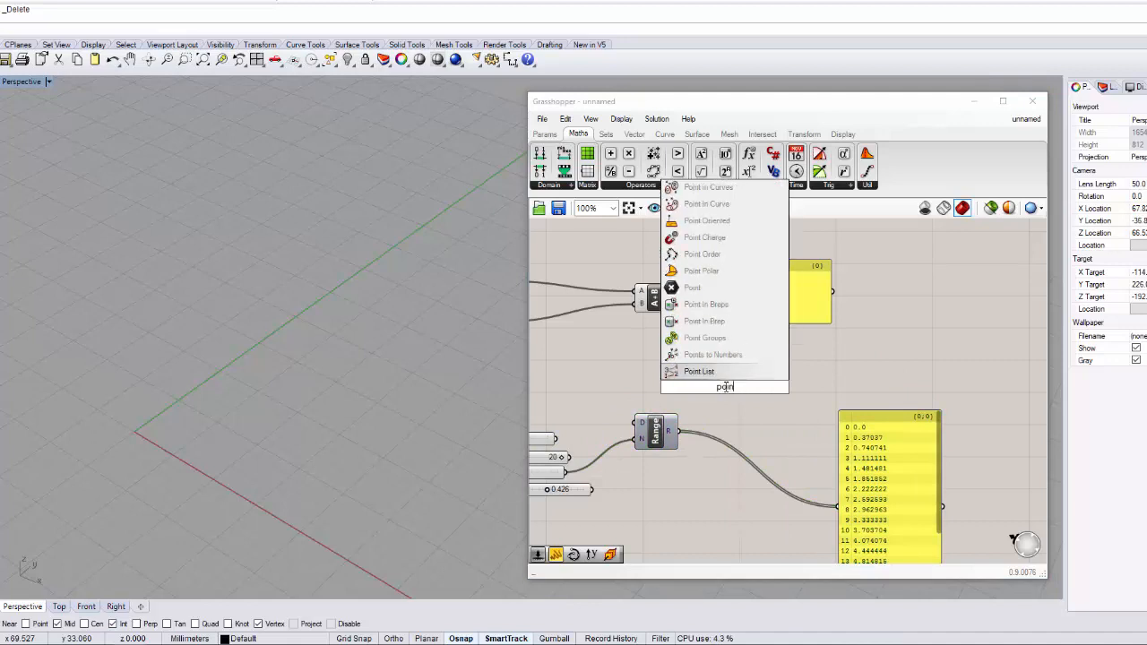
key("Up")
key("Up")
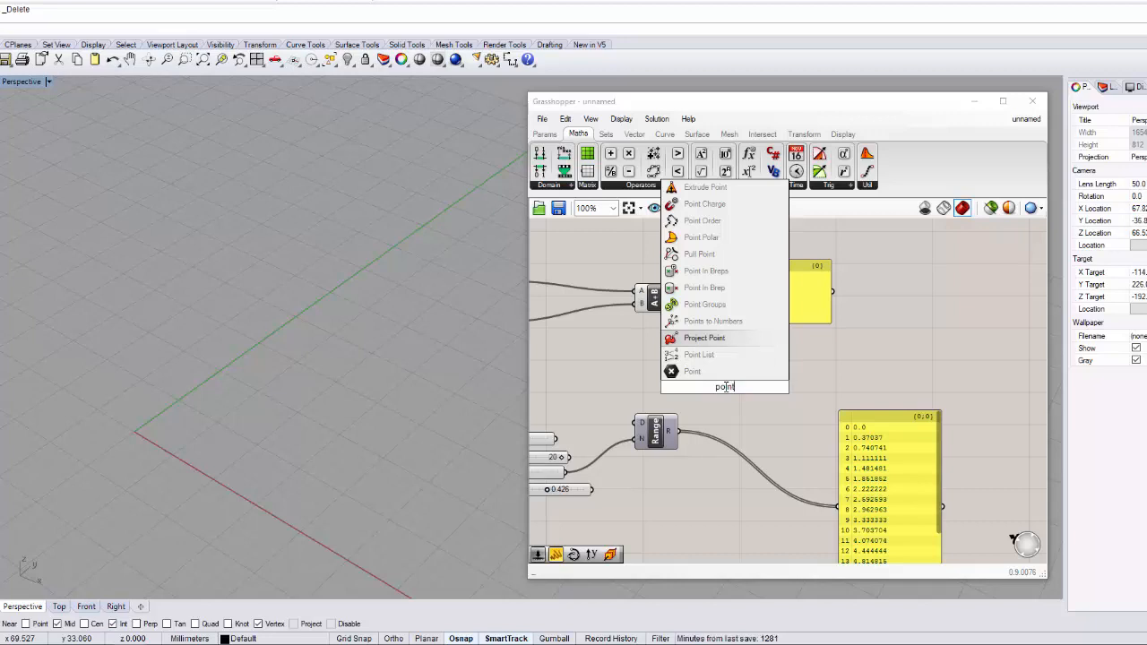
key("BackSpace")
key("BackSpace")
key("BackSpace")
key("BackSpace")
key("BackSpace")
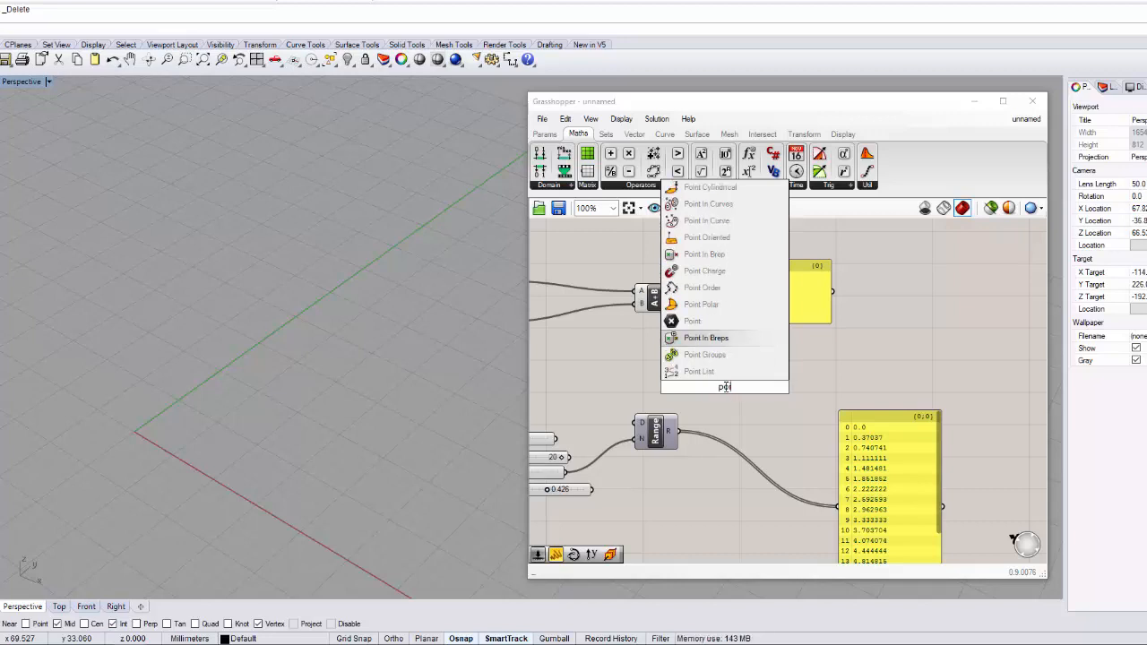
type("con")
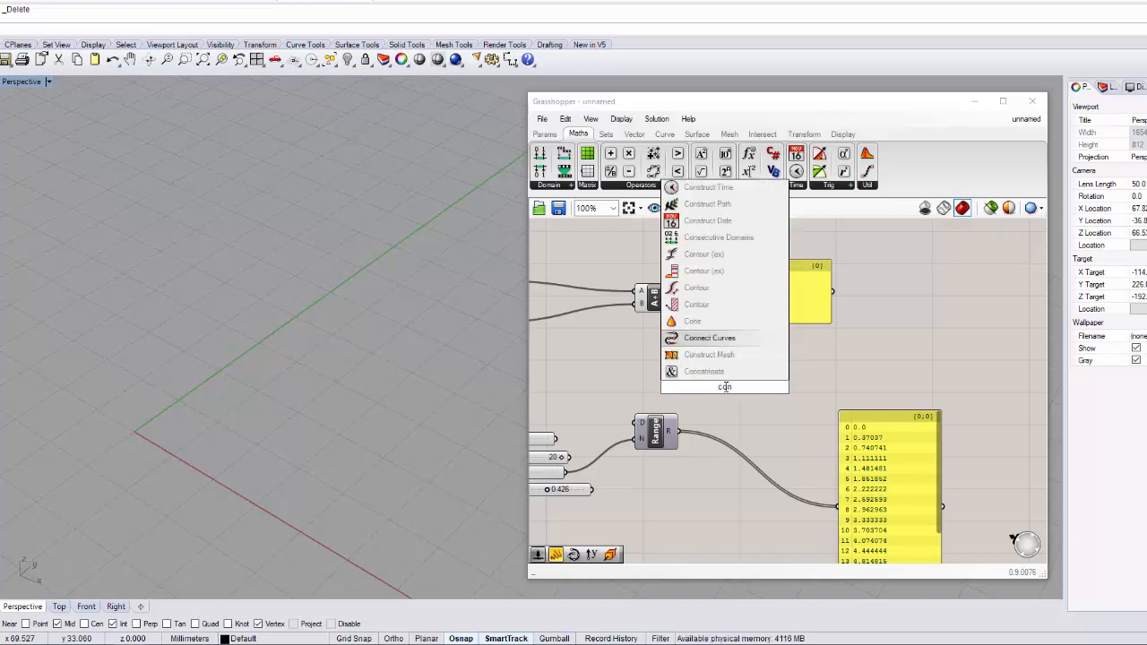
type("struct")
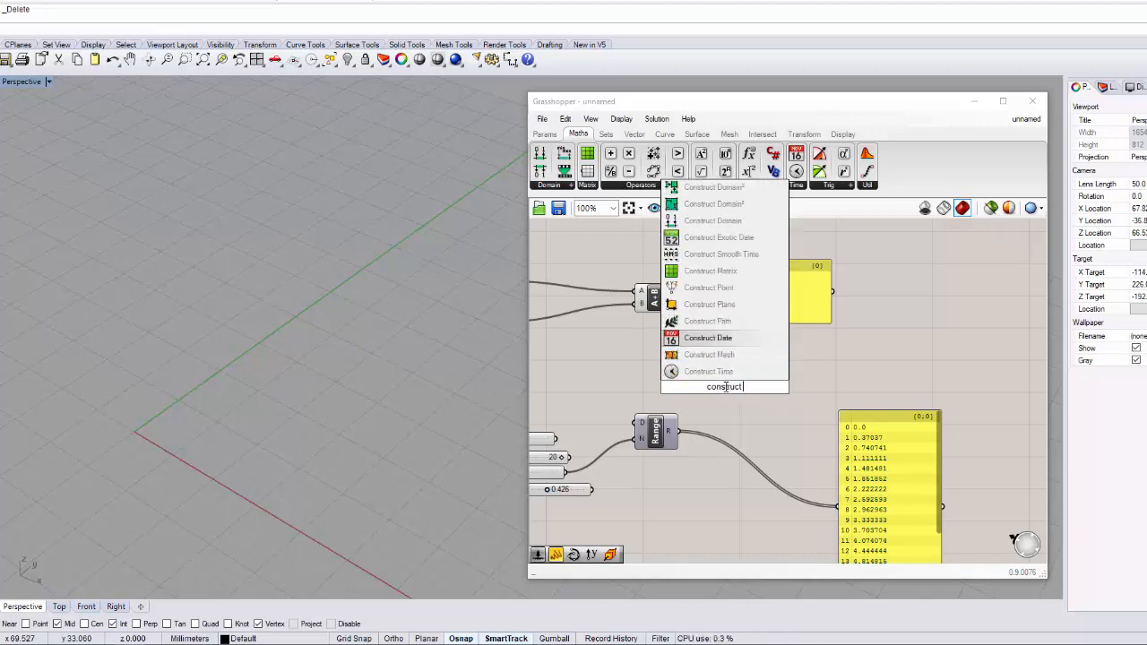
type(" point")
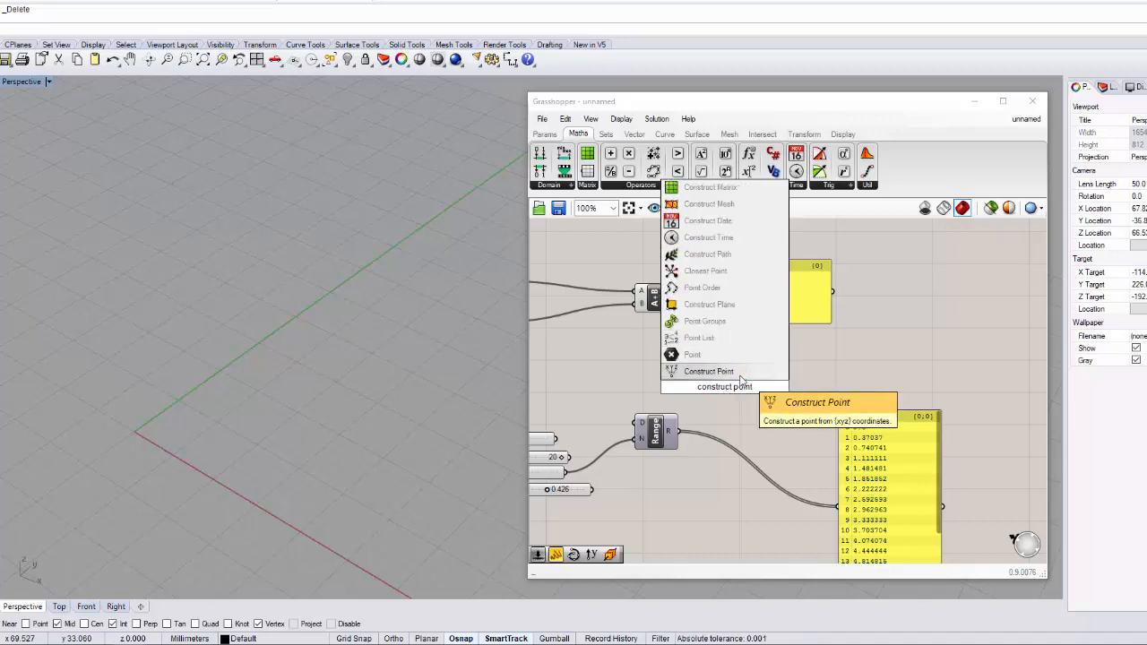
left_click(740, 372)
left_click_drag(749, 381, 779, 390)
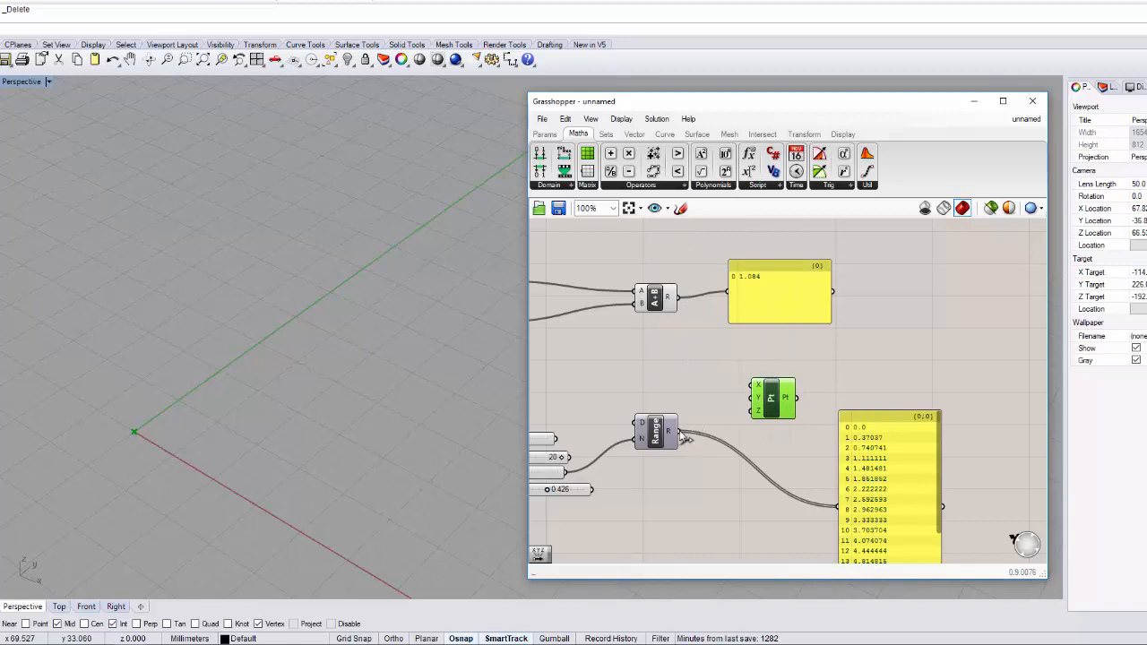
Step: Wire the Range output R into Construct Point's X input and inspect the row of points in the Perspective viewport
left_click_drag(680, 432, 740, 388)
right_click_drag(244, 486, 477, 335)
scroll(395, 337, "up", 4)
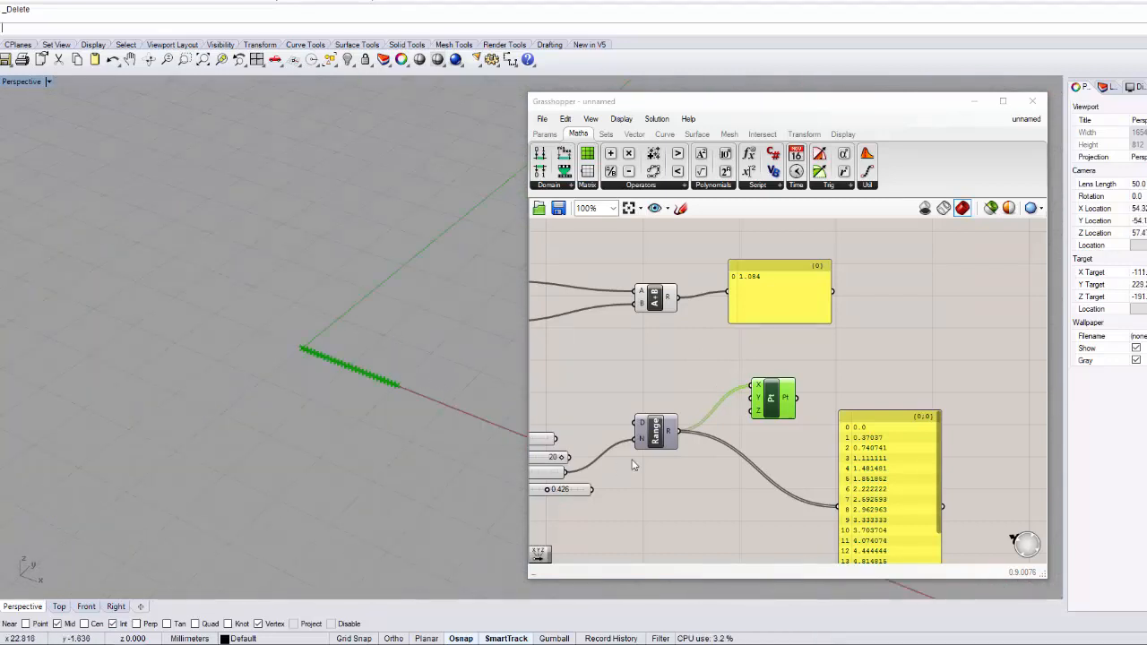
Step: Add a Construct Domain component and place it below the Range component
right_click_drag(724, 419, 746, 408)
double_click(703, 481)
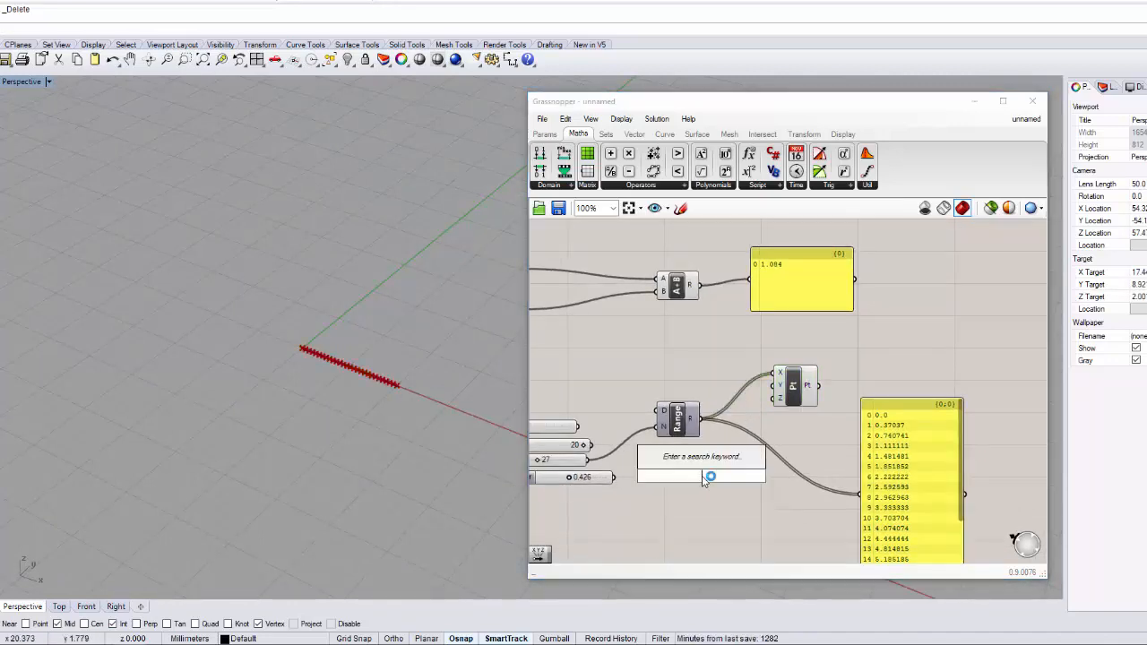
type("cons")
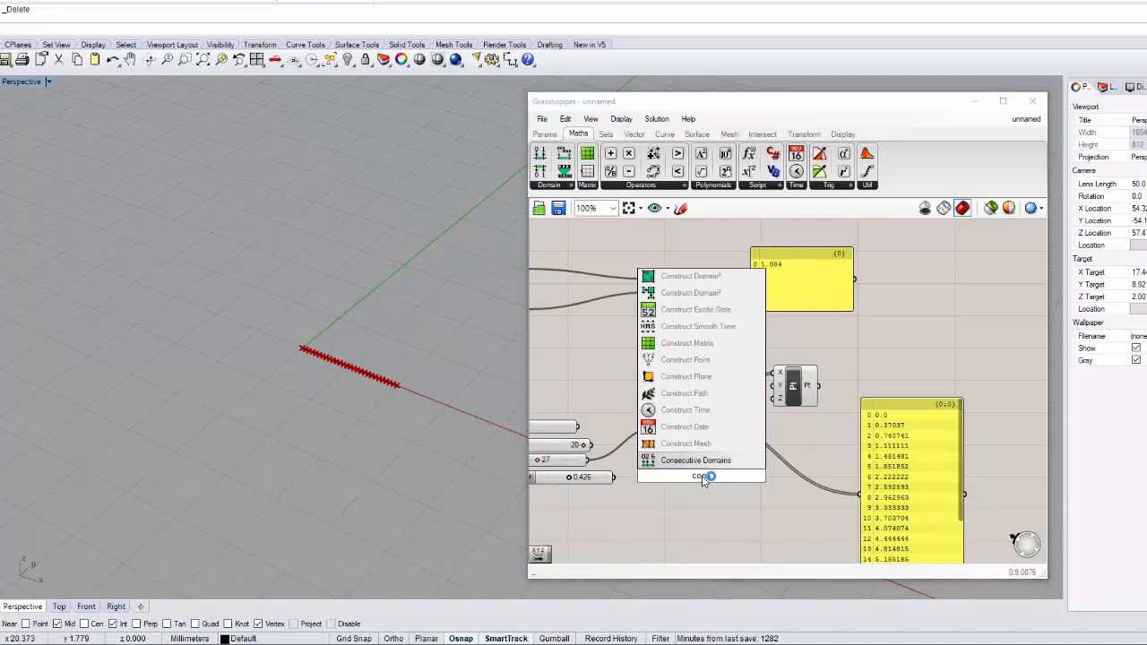
type("truct doma")
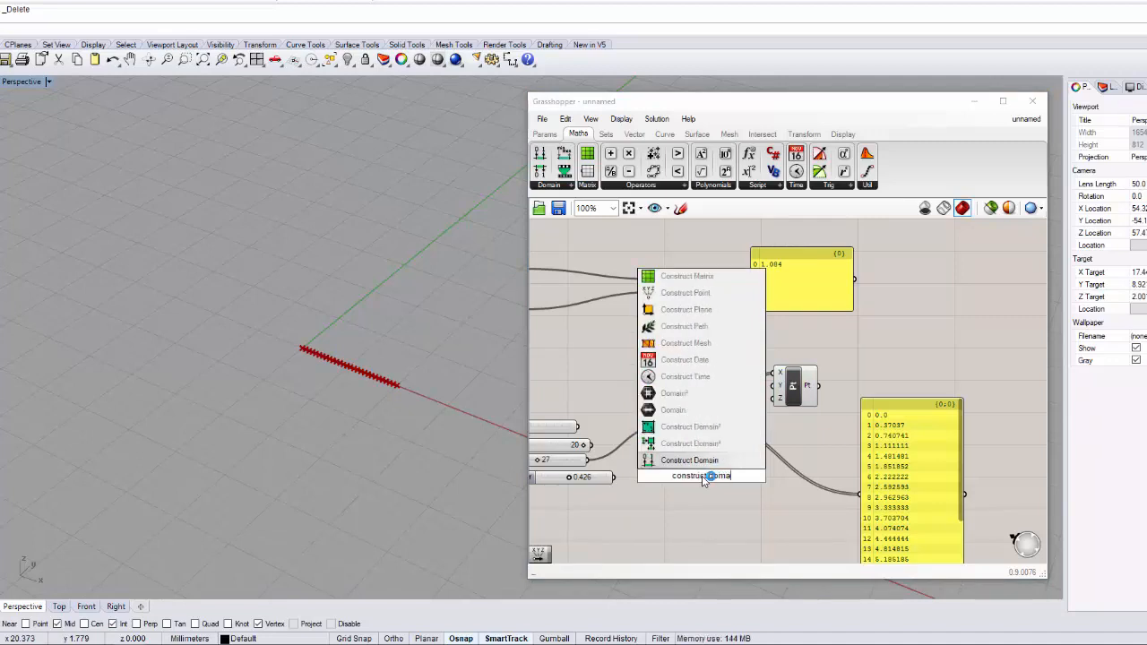
key("Return")
right_click_drag(703, 476, 751, 457)
left_click_drag(751, 457, 757, 499)
right_click_drag(681, 488, 680, 465)
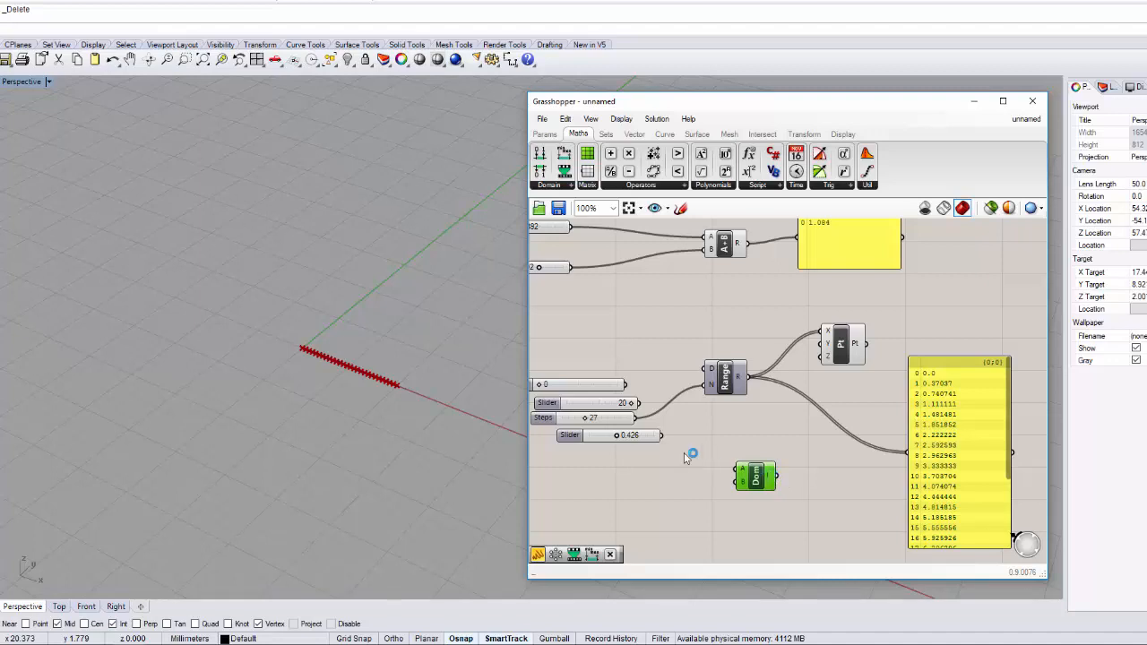
Step: Wire the 0 and 20 sliders into Construct Domain's A and B inputs, and its output into Range's D input
left_click_drag(591, 385, 668, 474)
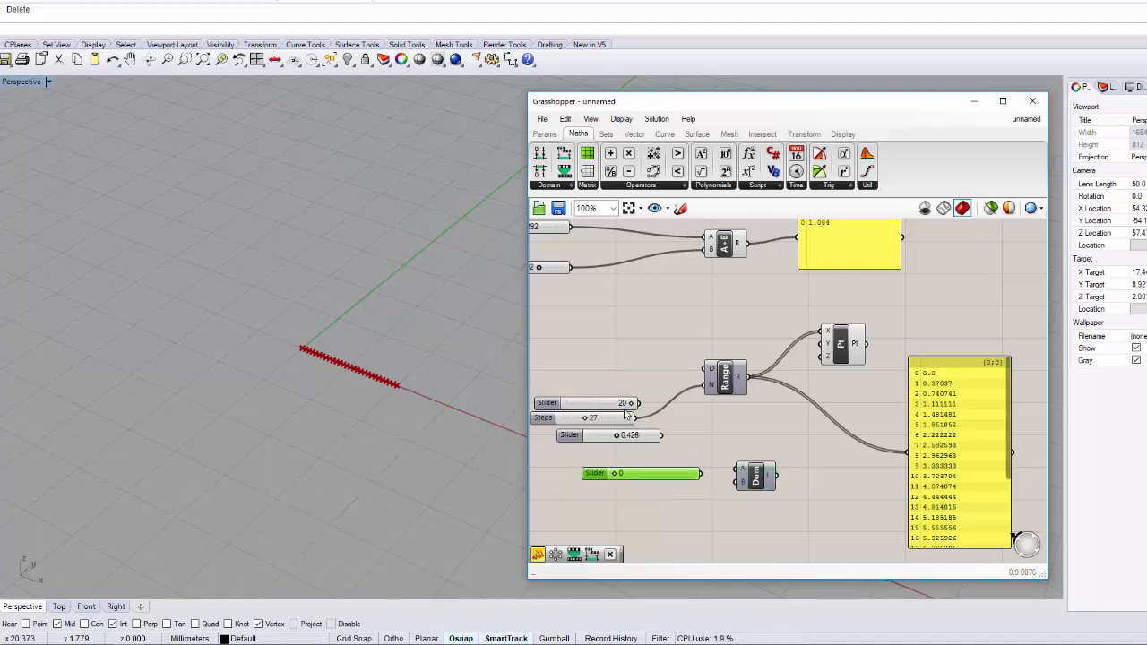
left_click_drag(625, 412, 740, 481)
left_click_drag(776, 475, 706, 368)
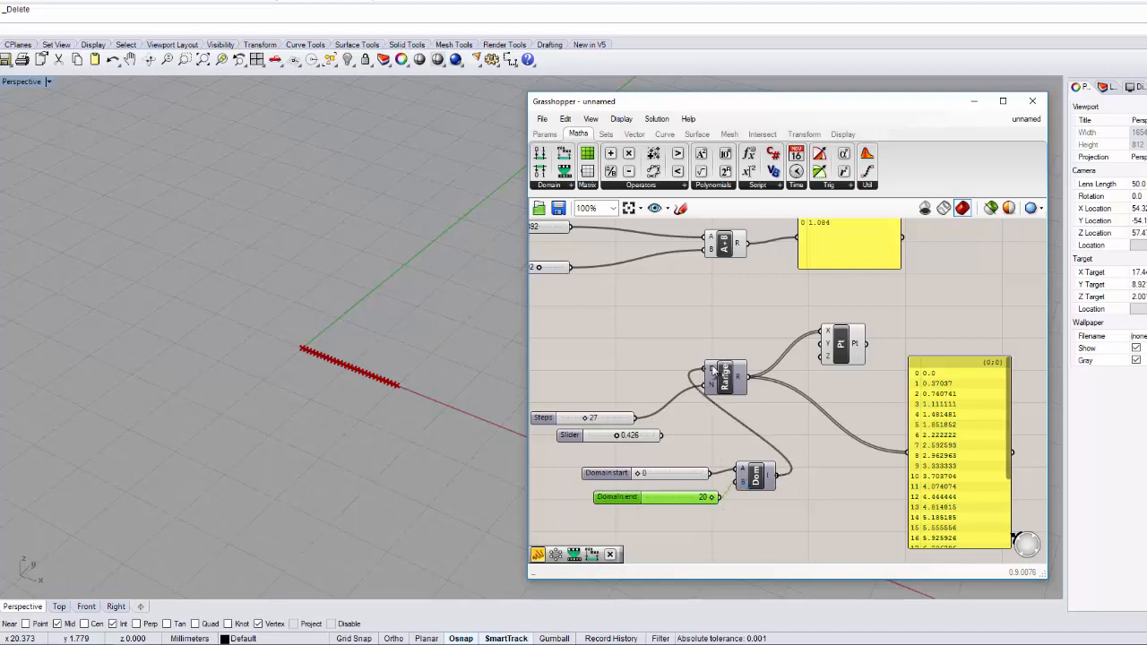
Step: Set the maximum of the Domain end slider to 40
double_click(628, 499)
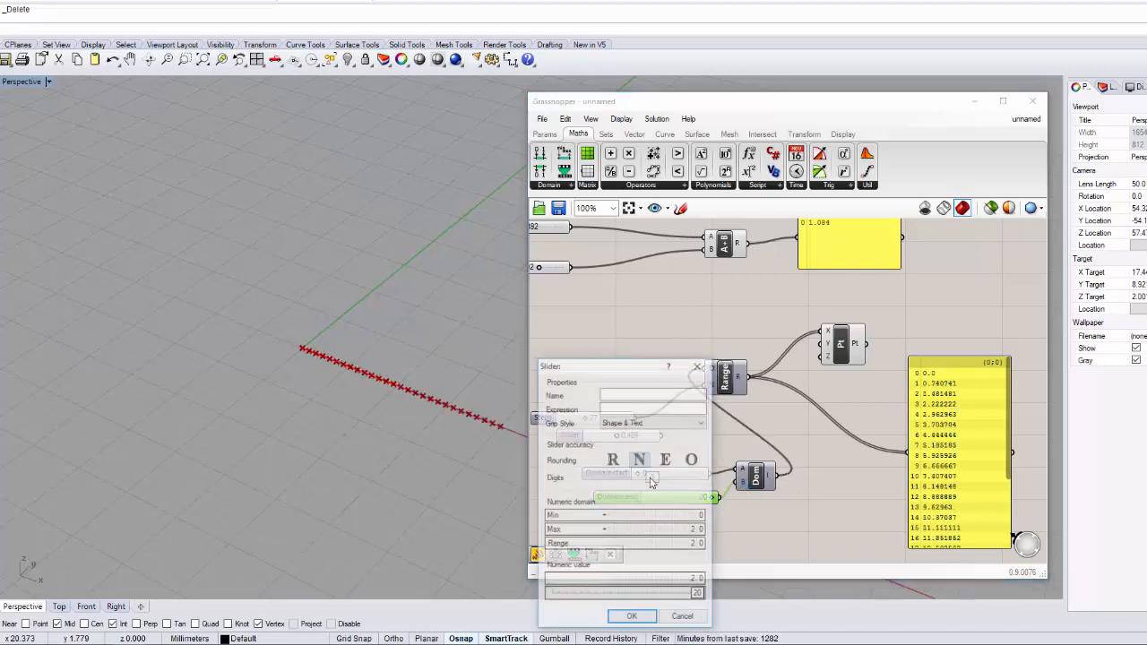
left_click(651, 530)
type("40")
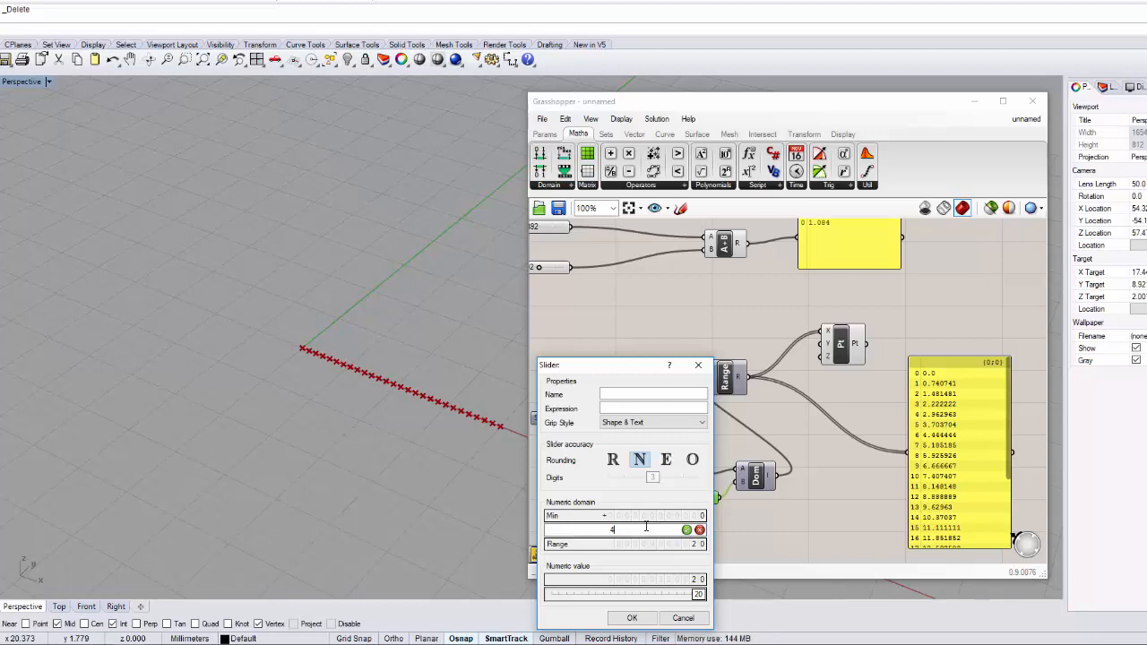
key("Return")
left_click(633, 618)
Step: Set the Domain end slider to 34 and the Steps slider to 20
right_click_drag(689, 444, 674, 438)
left_click_drag(663, 493, 687, 492)
right_click_drag(380, 429, 439, 440)
mouse_move(570, 412)
left_mouse_down()
mouse_move(582, 413)
mouse_move(547, 413)
left_mouse_up()
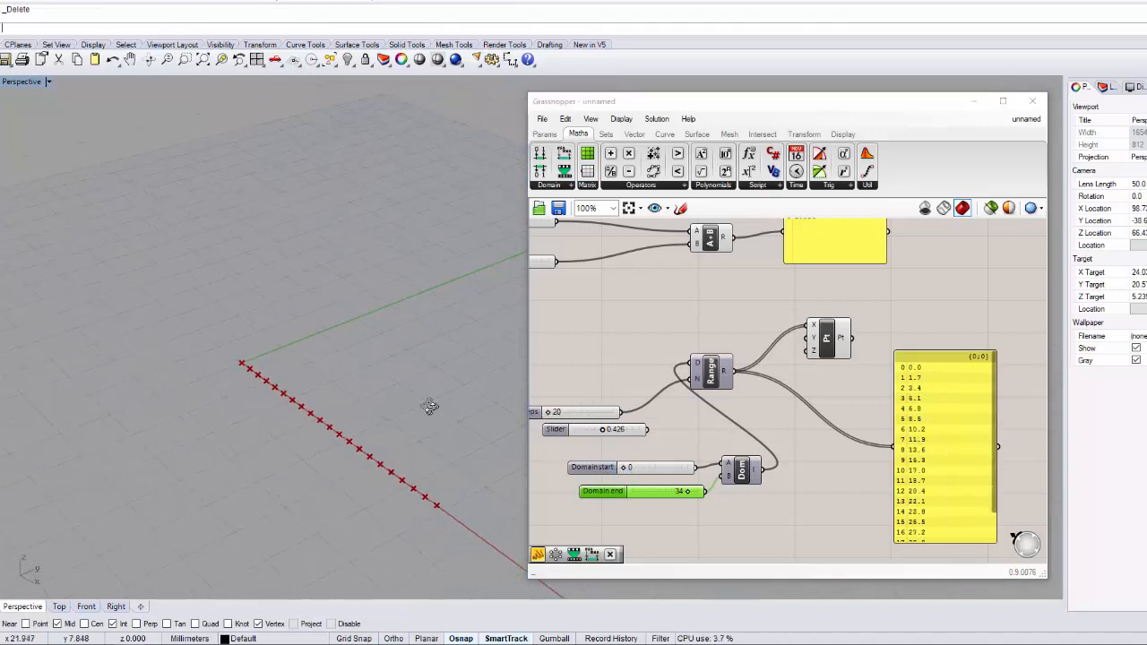
right_click_drag(430, 405, 415, 474)
Step: Move Range and Construct Point to the right of Construct Domain, and delete the panel listing the range values
right_click_drag(740, 402, 673, 362)
scroll(674, 362, "down", 1)
left_click_drag(838, 384, 966, 350)
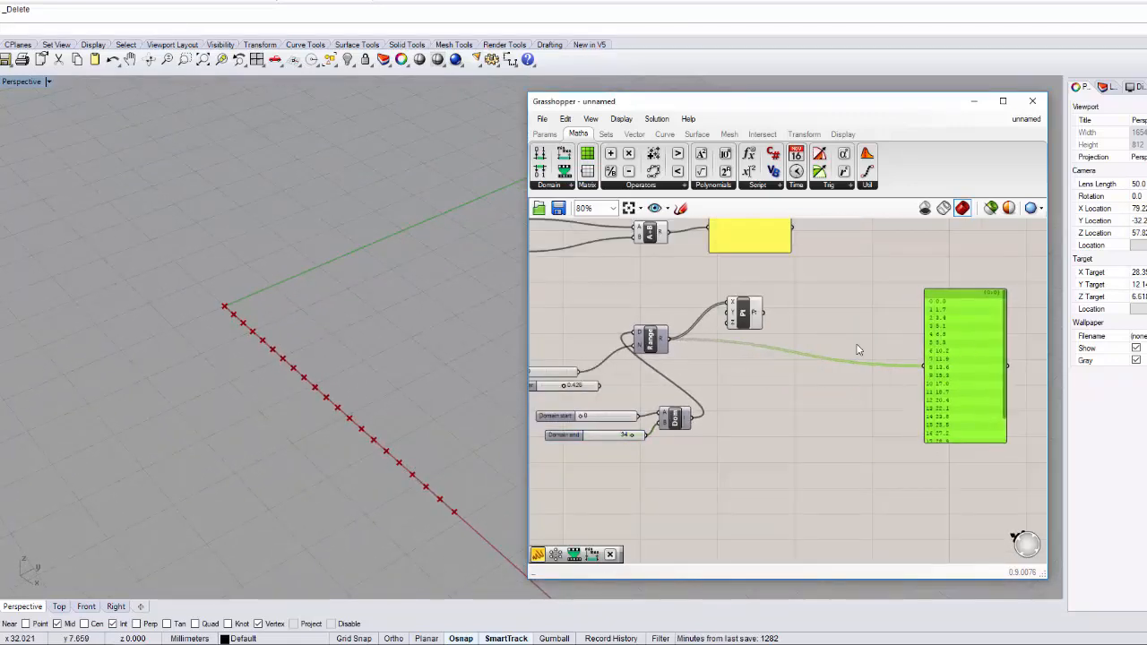
left_click_drag(650, 338, 804, 392)
left_click_drag(745, 315, 893, 401)
left_click_drag(949, 399, 954, 359)
key("Delete")
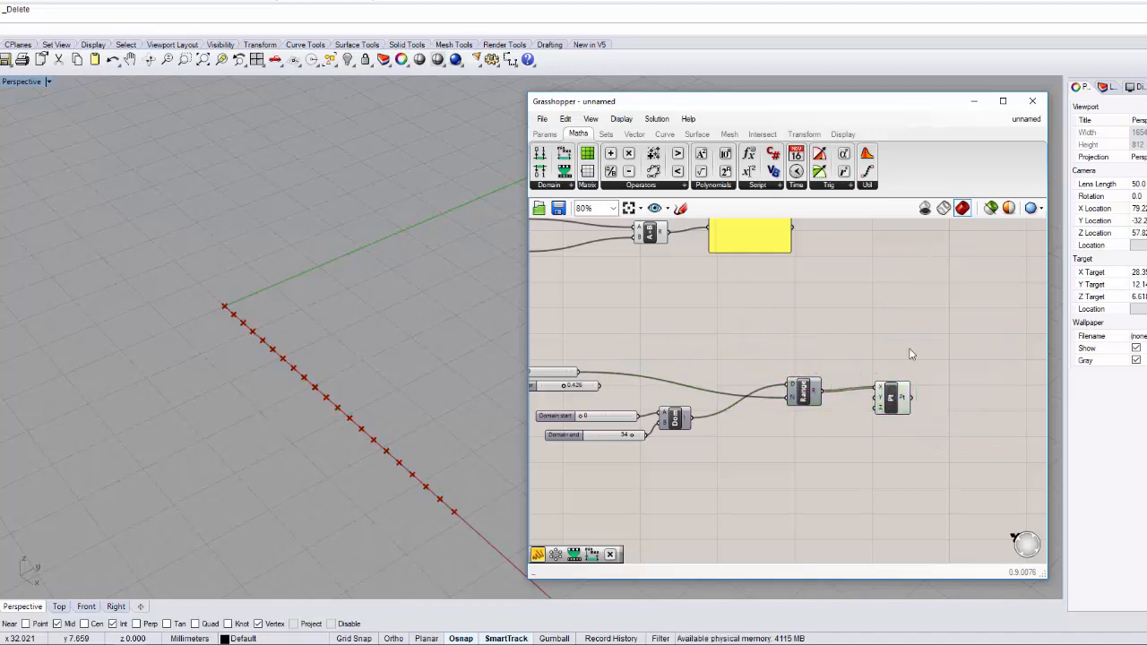
Step: Delete the unused 0.426 slider and arrange the Domain start, Domain end and Steps sliders in a stack before Construct Domain and Range
right_click_drag(810, 363, 866, 354)
mouse_move(632, 382)
left_mouse_down()
mouse_move(655, 392)
mouse_move(773, 365)
mouse_move(810, 466)
mouse_move(643, 385)
left_mouse_up()
key("Delete")
left_click_drag(728, 408, 750, 370)
left_click(751, 417)
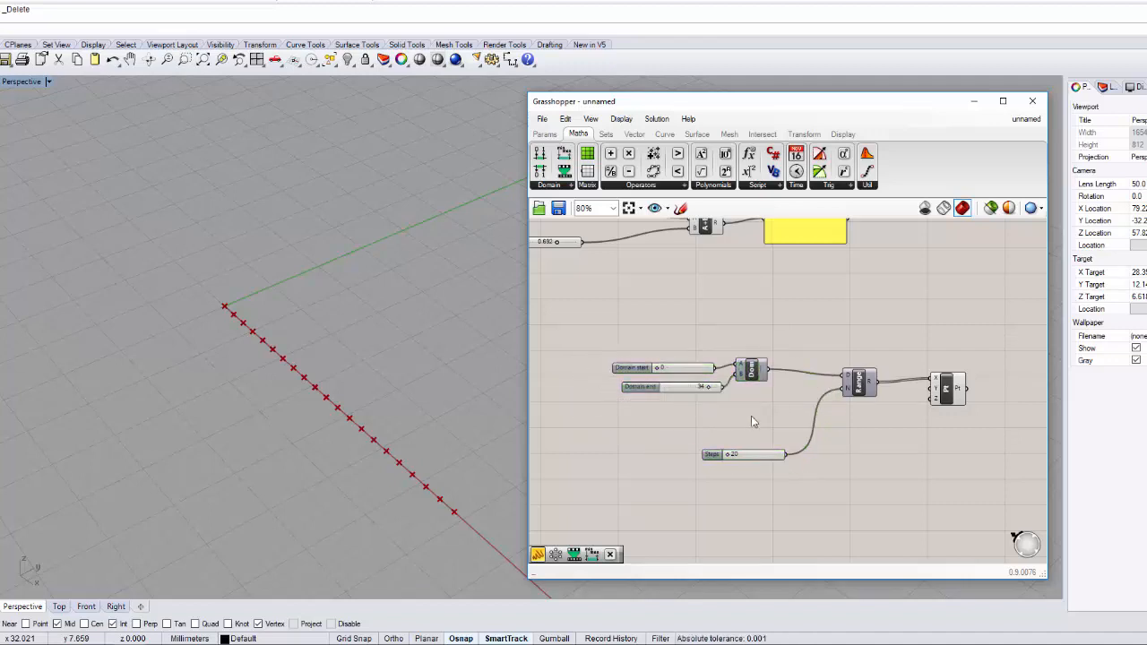
right_click_drag(752, 412, 822, 482)
left_click_drag(819, 529, 768, 488)
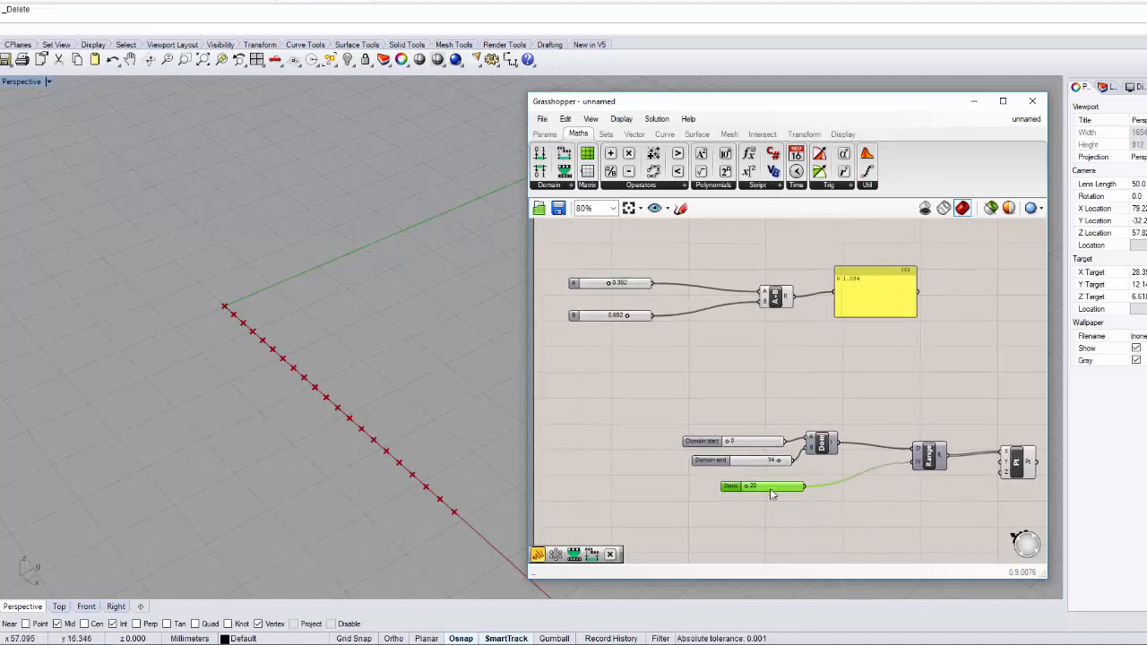
left_click(683, 414)
Step: Duplicate the three sliders, Construct Domain and Range below the originals, and wire the copied Range's R output into Construct Point's Y input
right_click_drag(684, 414, 569, 365)
scroll(640, 398, "up", 1)
right_click_drag(640, 399, 612, 351)
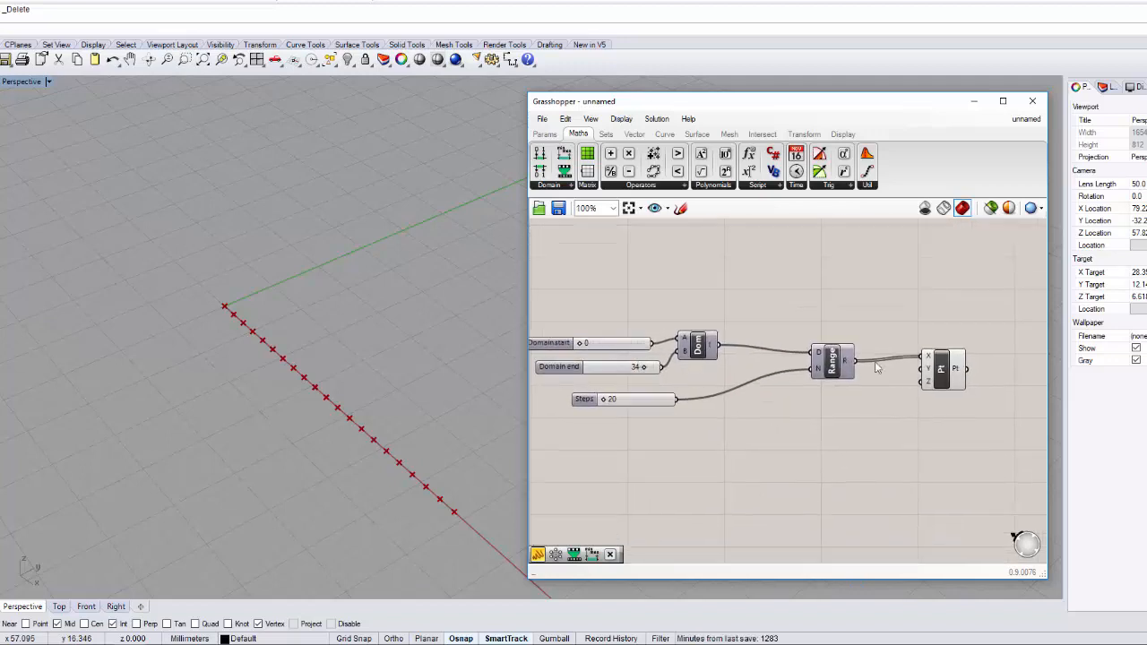
left_click_drag(941, 372, 933, 380)
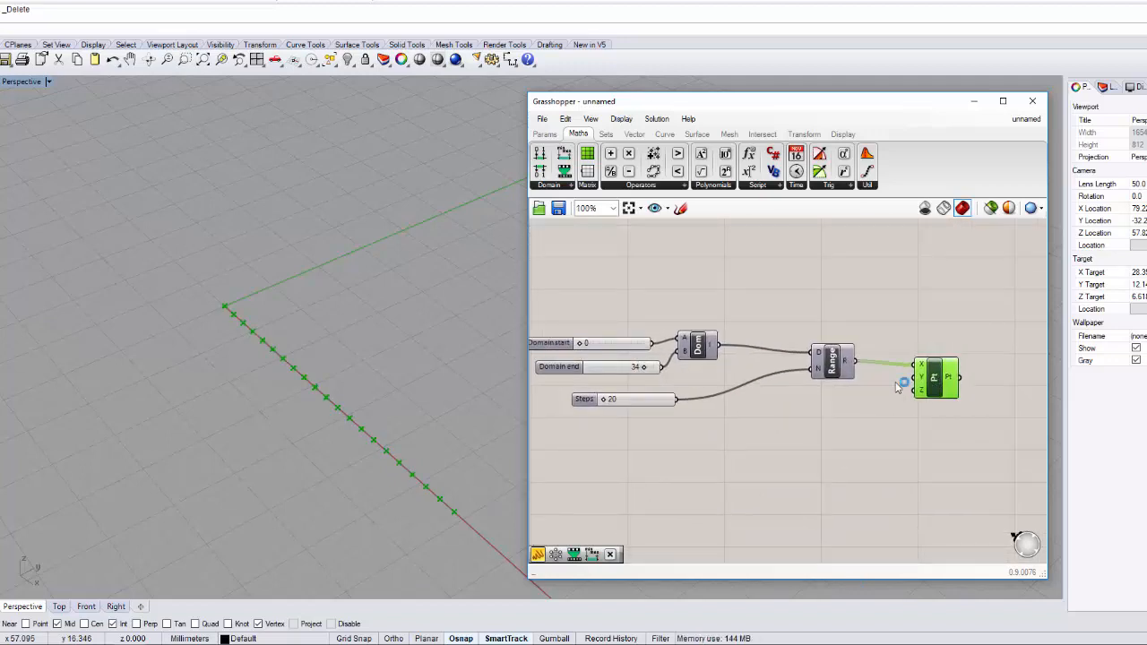
left_click_drag(858, 428, 605, 331)
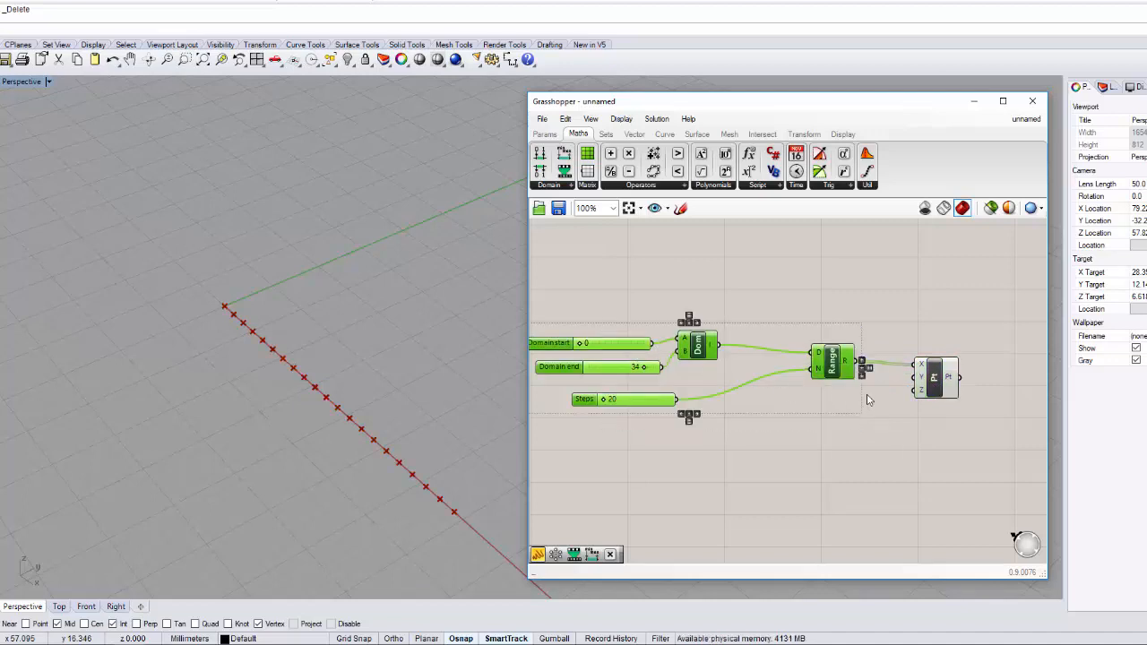
left_click_drag(830, 375, 913, 377, "alt")
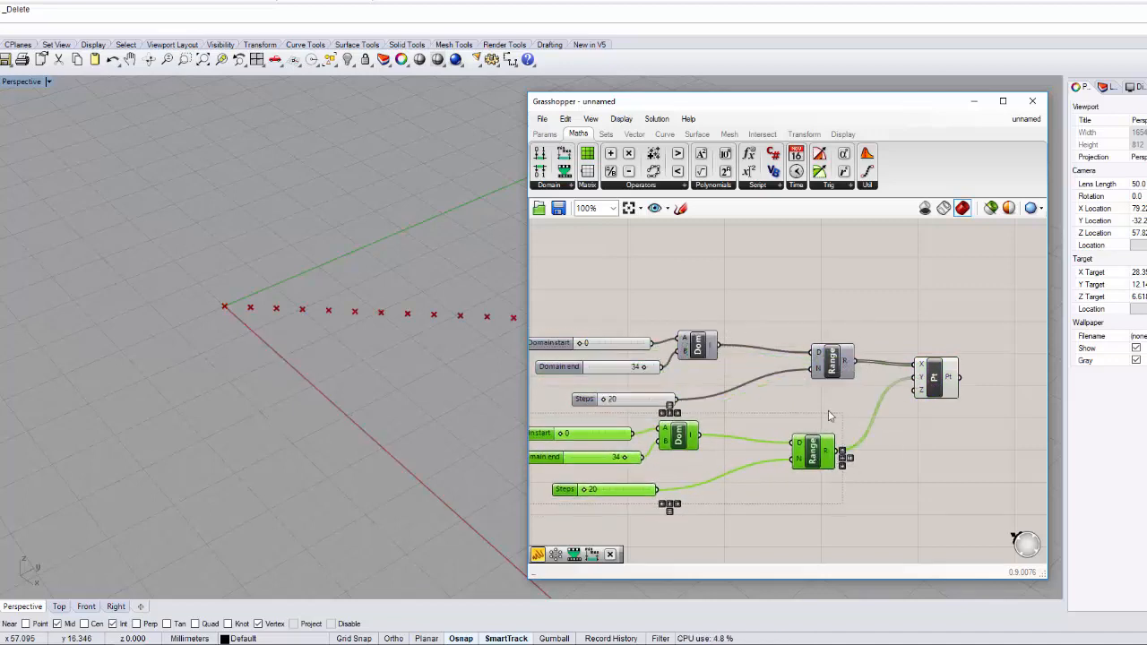
scroll(412, 380, "down", 5)
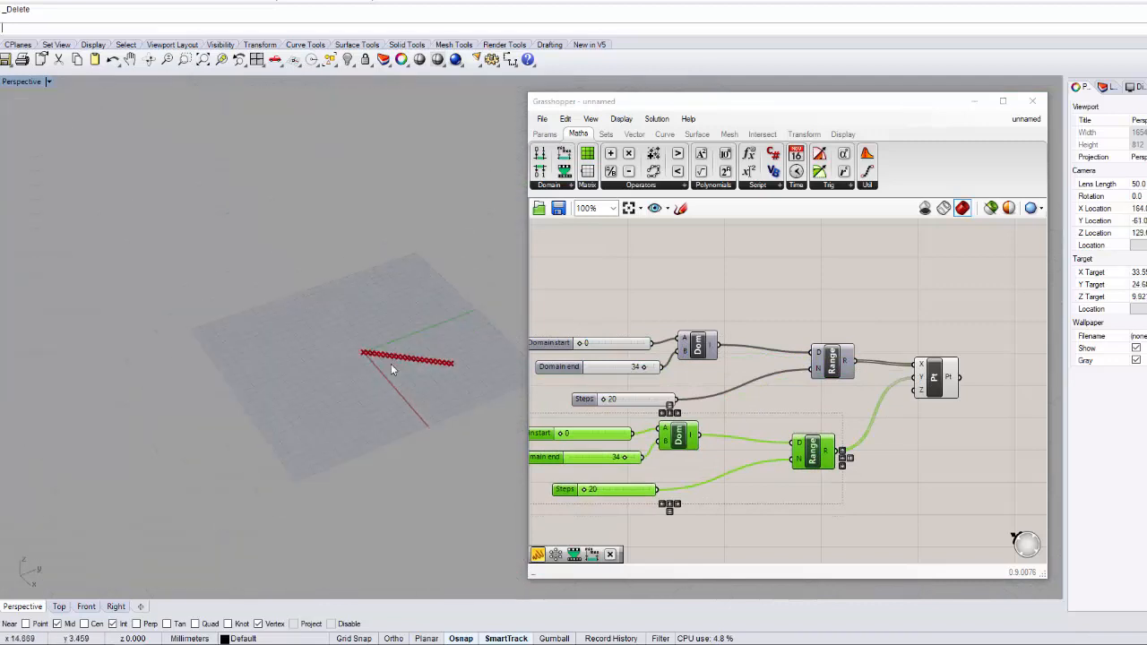
scroll(454, 360, "up", 7)
right_click_drag(714, 451, 680, 435)
left_click(730, 449)
scroll(395, 390, "up", 2)
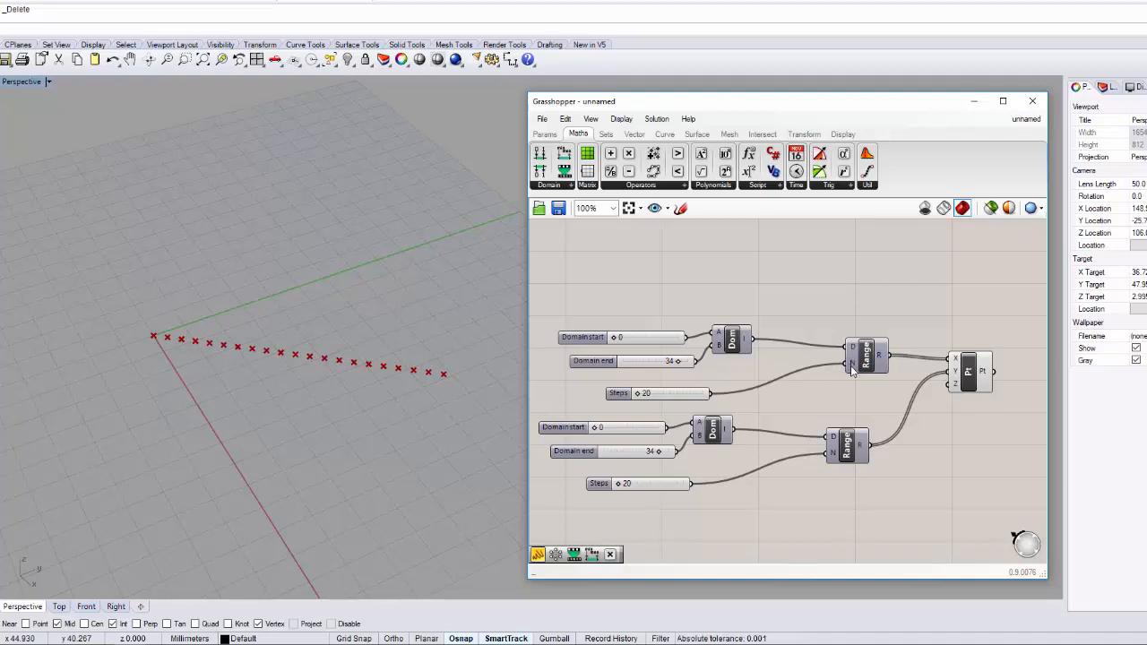
Step: Raise the upper and lower Steps sliders to 40, and return the upper one to 20
mouse_move(853, 372)
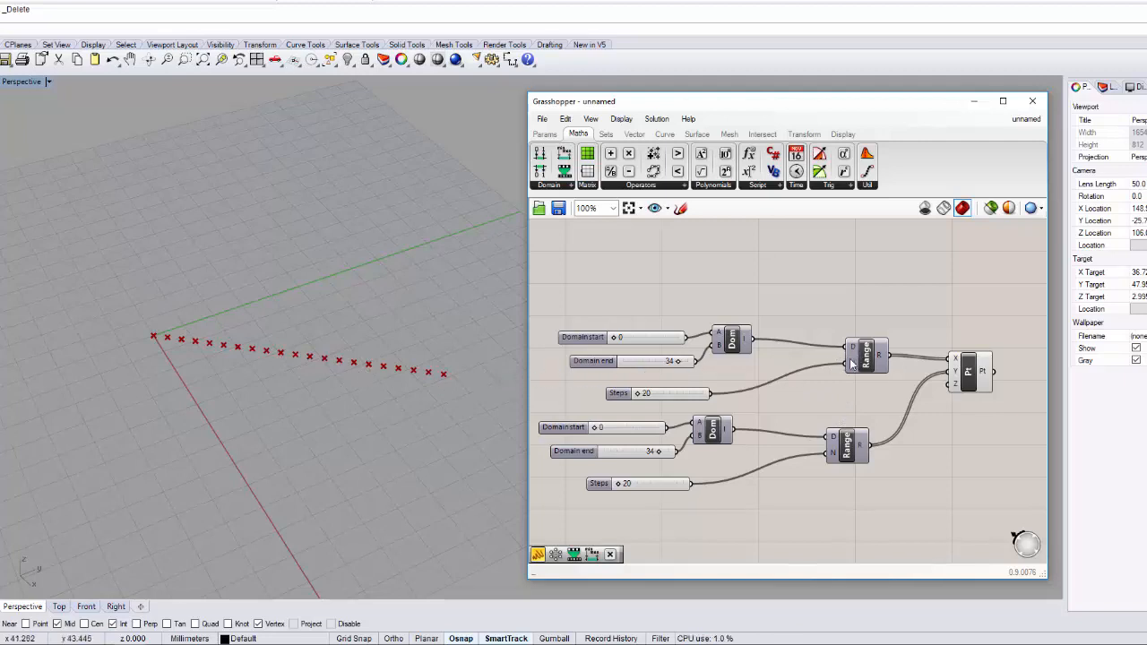
left_click_drag(620, 395, 708, 388)
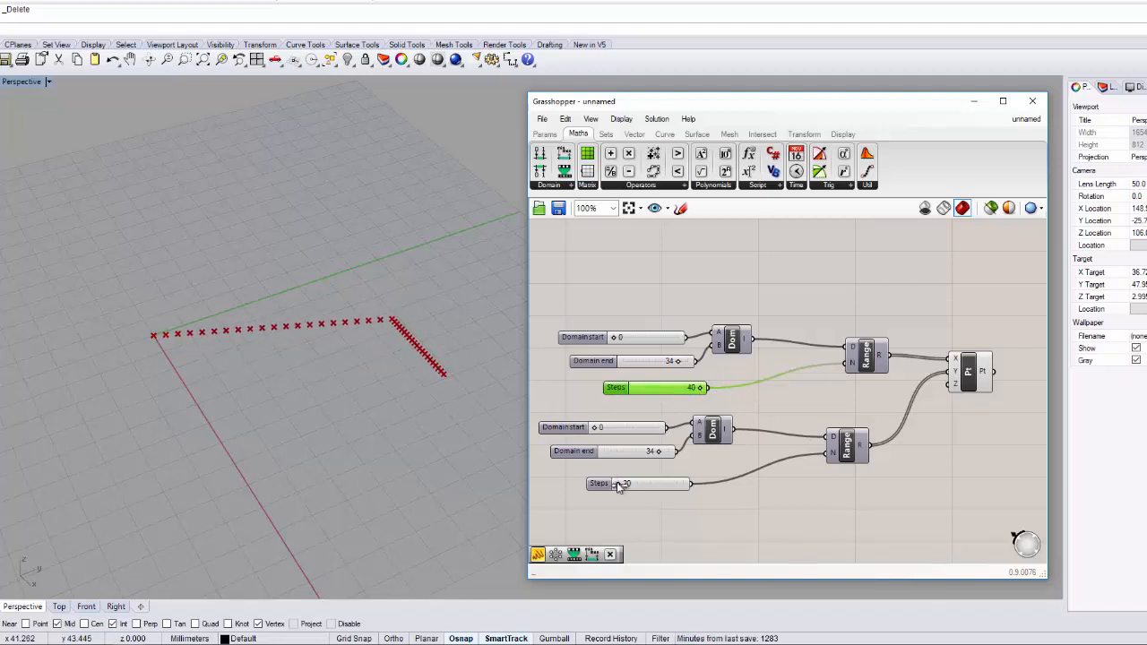
left_click_drag(618, 485, 695, 489)
left_click_drag(701, 389, 631, 402)
Step: Wire the upper Steps slider into the lower Range's N input and delete the duplicate Steps slider
left_click_drag(708, 388, 829, 453)
left_click(664, 490)
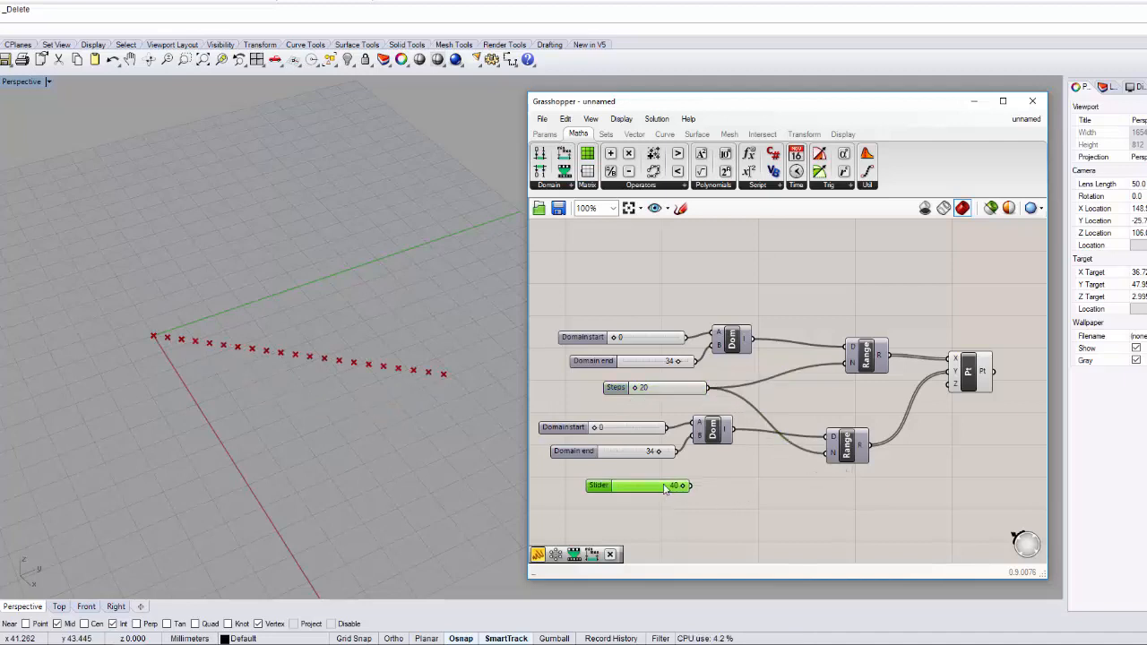
key("Delete")
Step: Set the shared Steps slider to 29 and inspect the resulting points in the Perspective viewport
left_click_drag(633, 388, 666, 389)
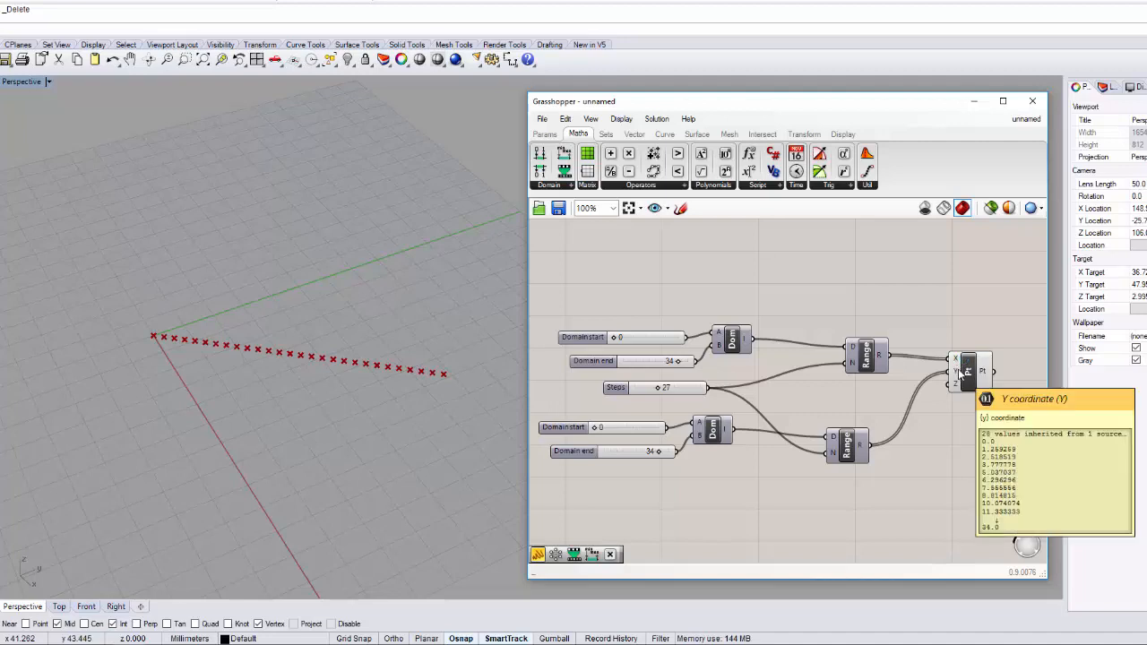
mouse_move(983, 377)
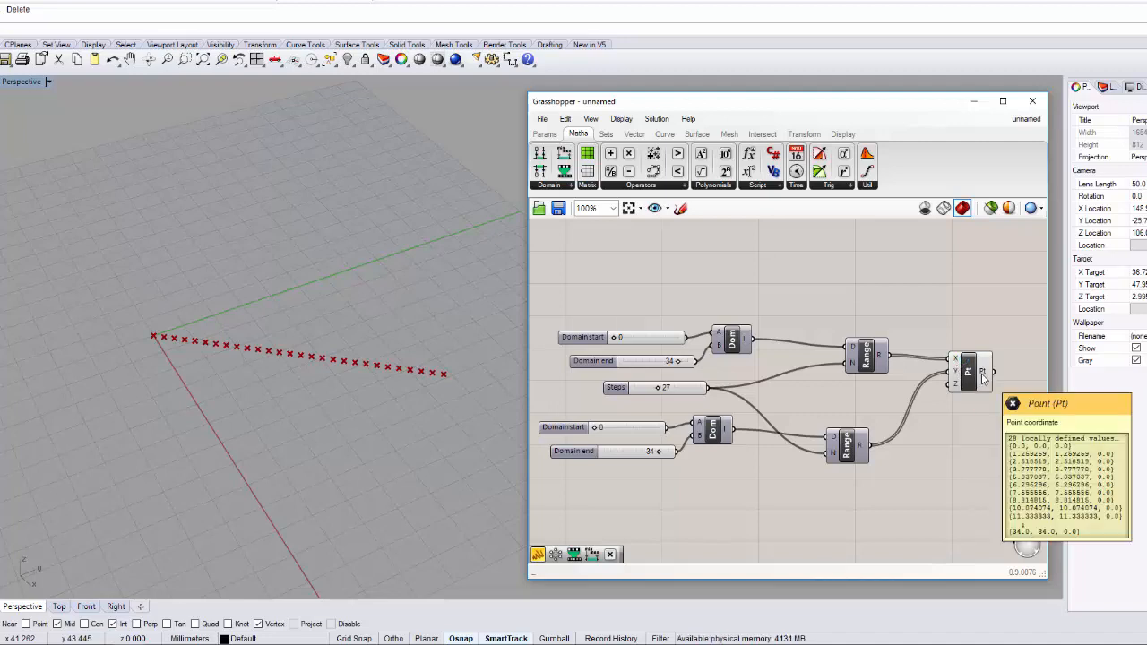
mouse_move(657, 393)
left_mouse_down()
mouse_move(686, 392)
mouse_move(629, 393)
mouse_move(668, 395)
left_mouse_up()
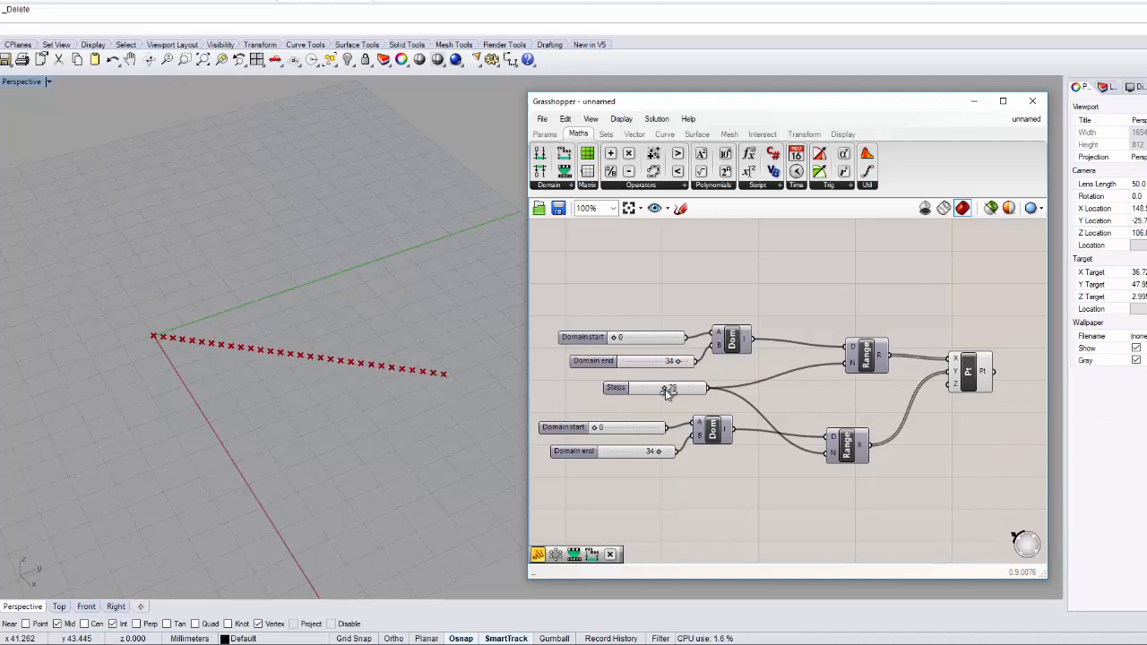
right_click_drag(639, 450, 632, 439)
right_click_drag(369, 416, 526, 398)
Step: Move Construct Point further right and add a Cross Reference component between it and the two Range components
right_click_drag(990, 387, 850, 376)
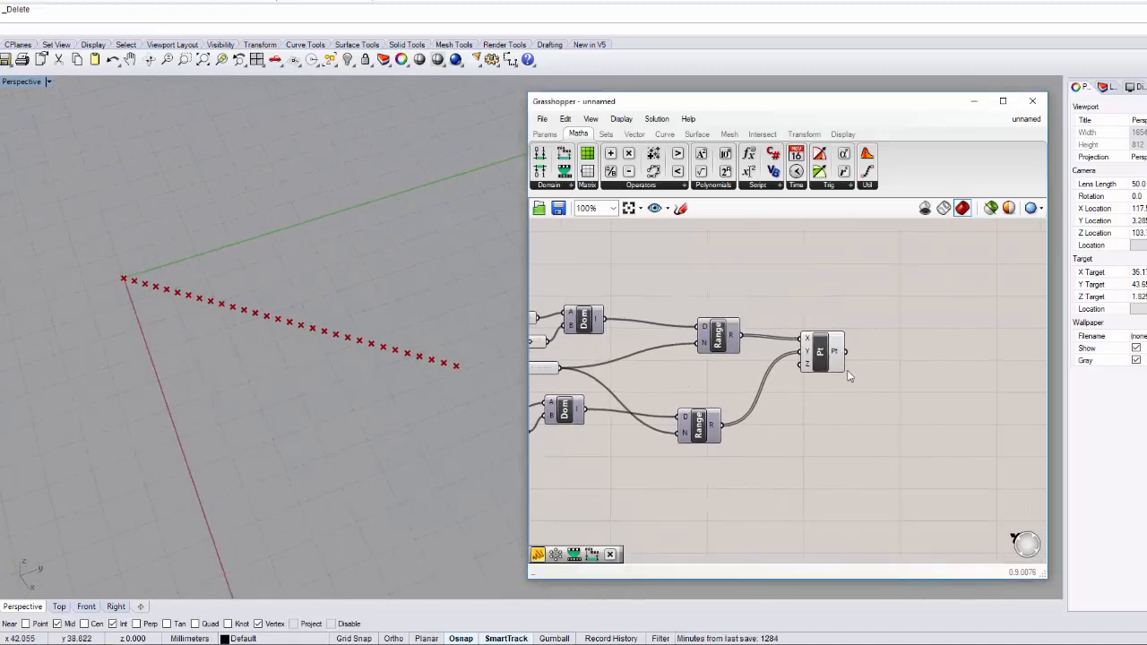
left_click_drag(823, 354, 924, 399)
double_click(788, 374)
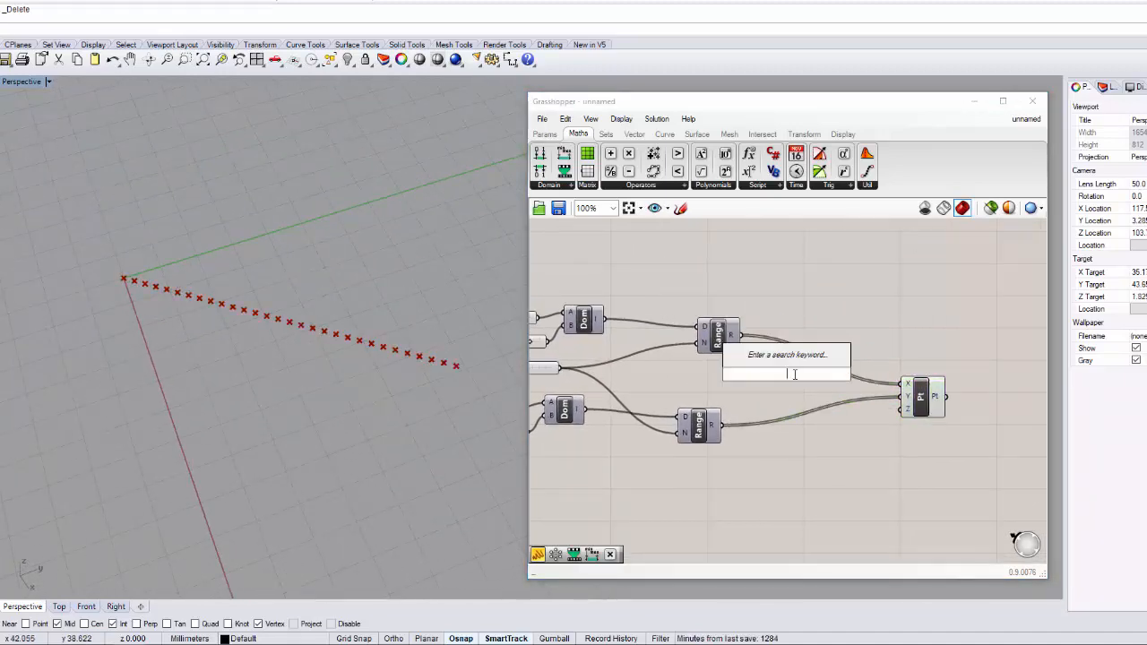
type("cro")
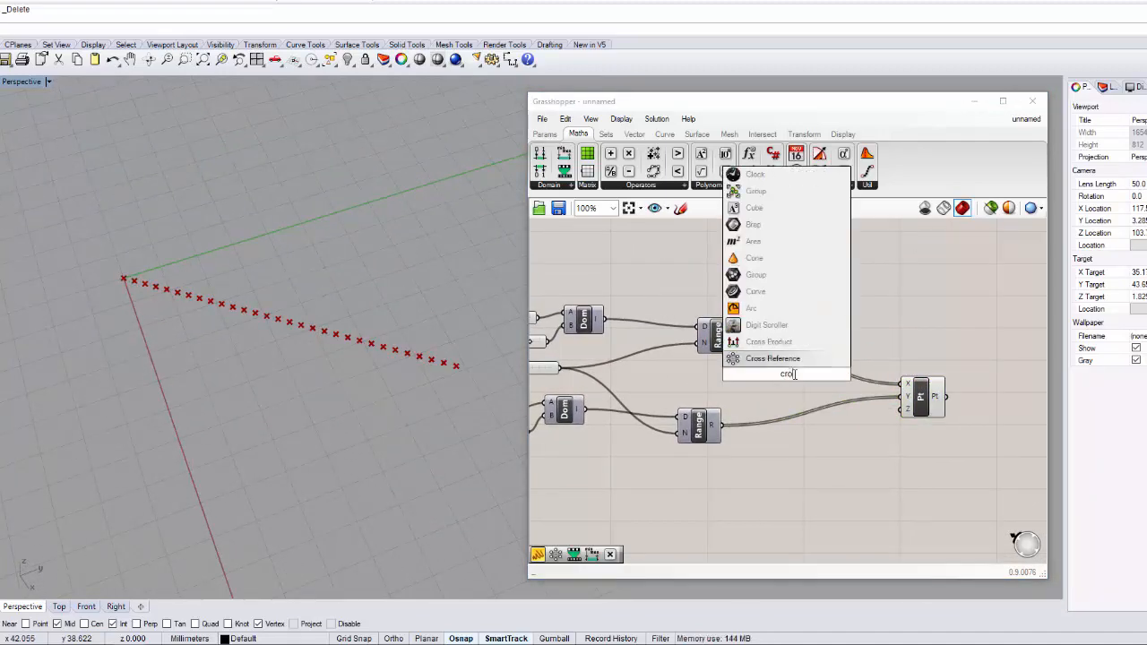
key("Return")
left_click(793, 385)
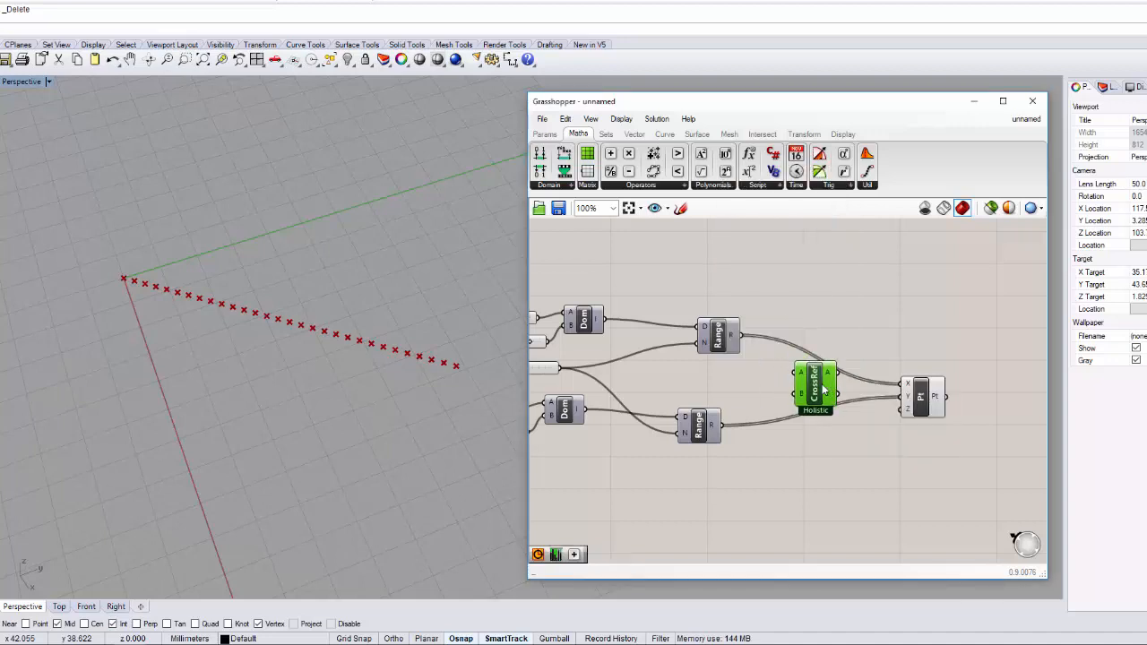
right_click_drag(768, 412, 728, 381)
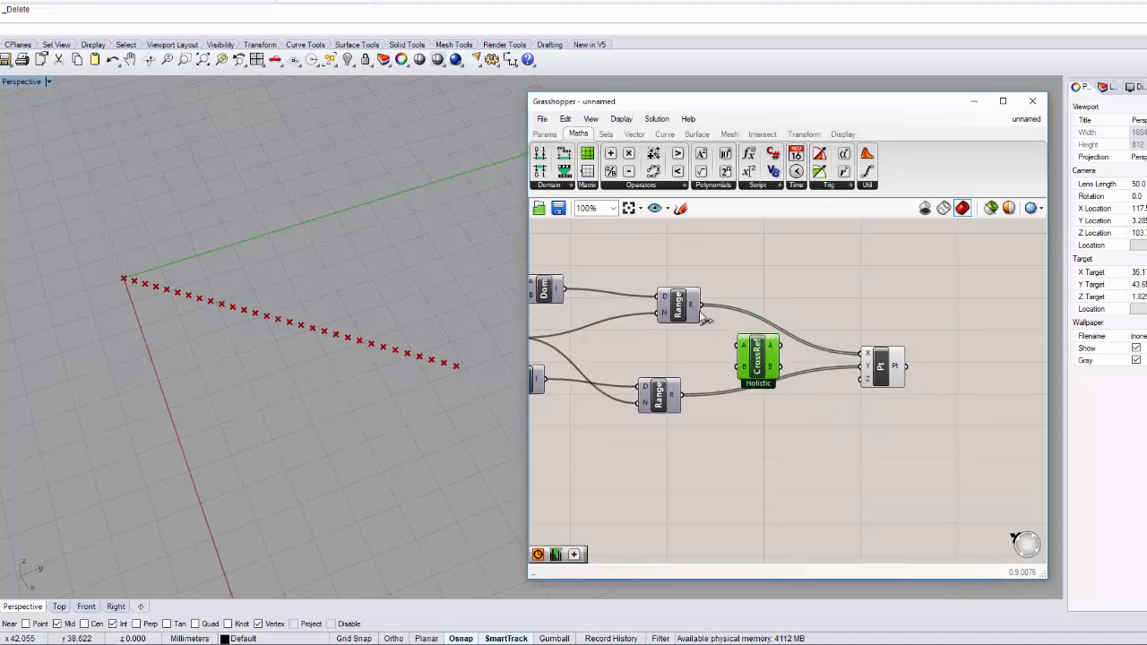
double_click(747, 447)
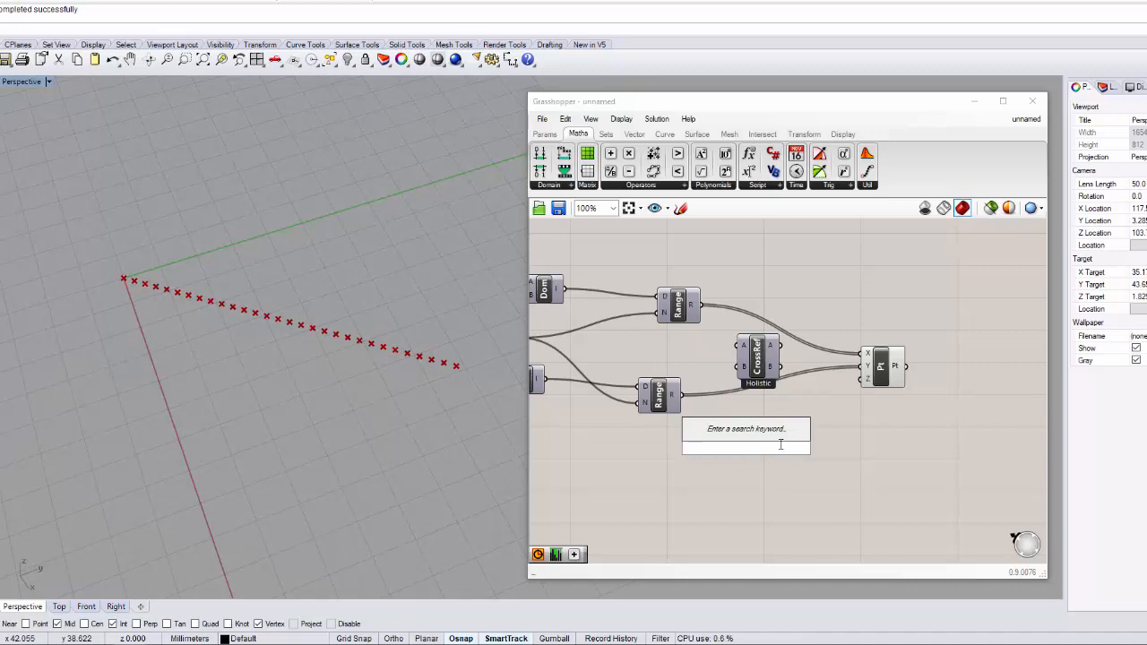
type("cross")
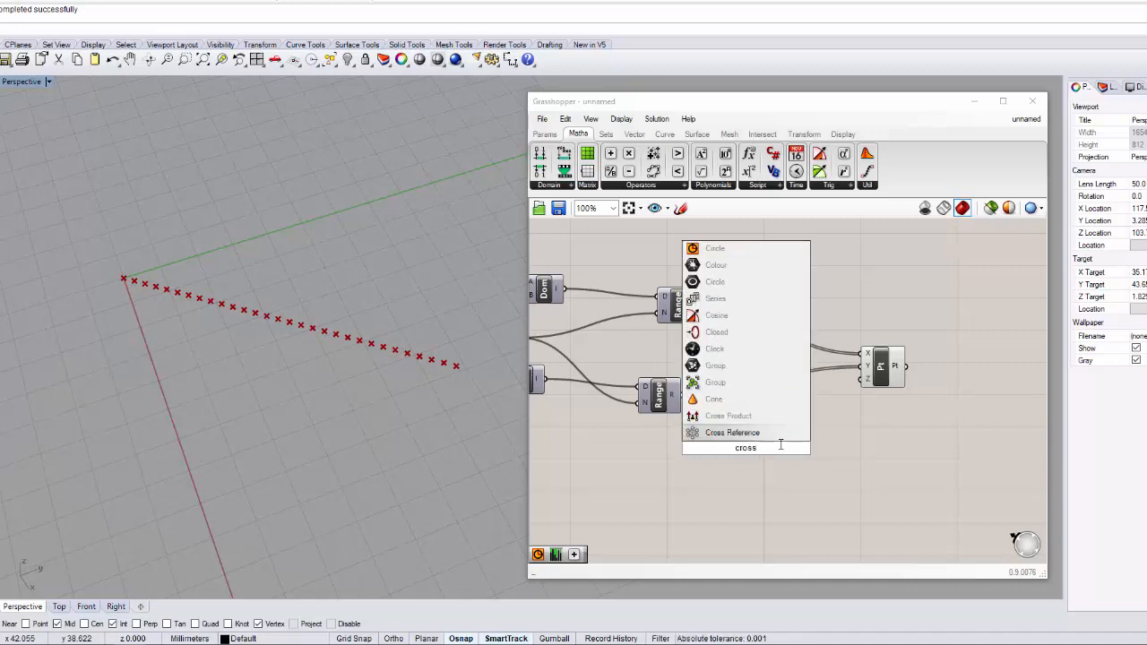
key("Return")
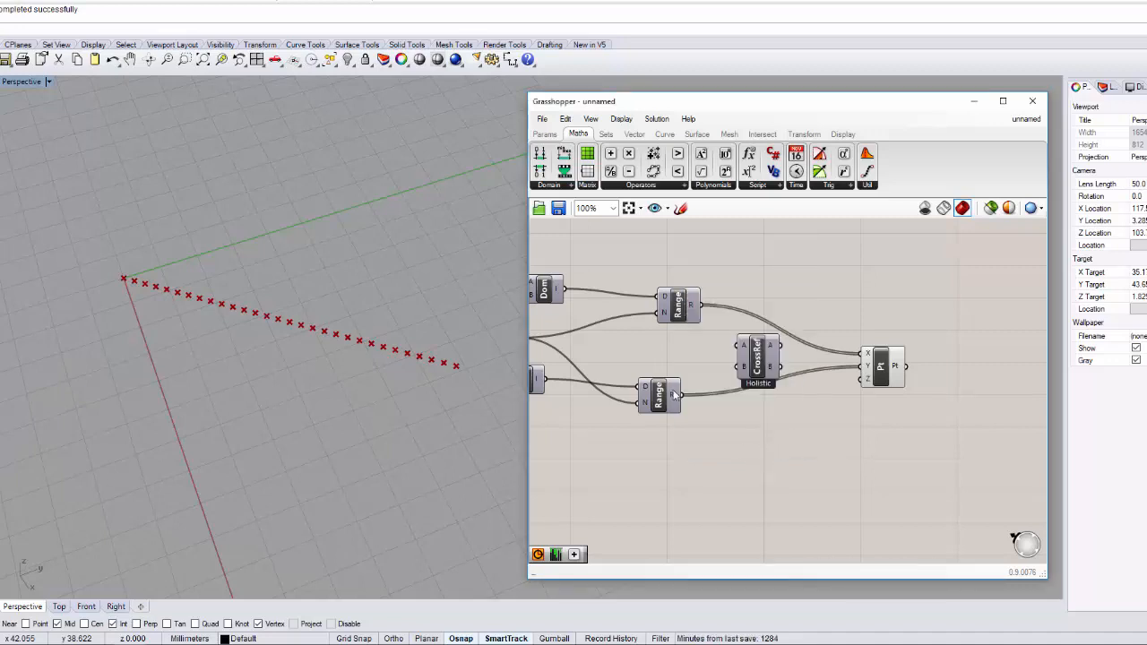
Step: Wire the upper and lower Range outputs into Cross Reference's A and B inputs, and its A and B outputs into Construct Point's X and Y
left_click_drag(679, 395, 738, 366)
left_click_drag(701, 305, 863, 353)
left_click_drag(781, 367, 863, 366)
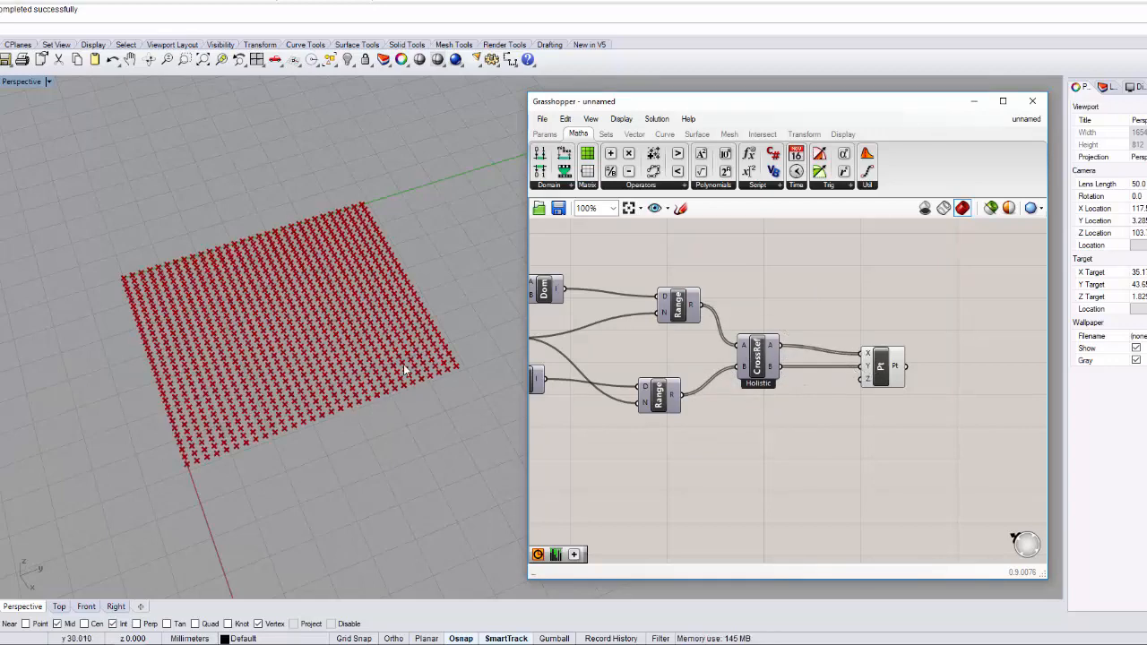
right_click_drag(404, 371, 468, 365)
scroll(866, 417, "down", 3)
scroll(841, 394, "up", 5)
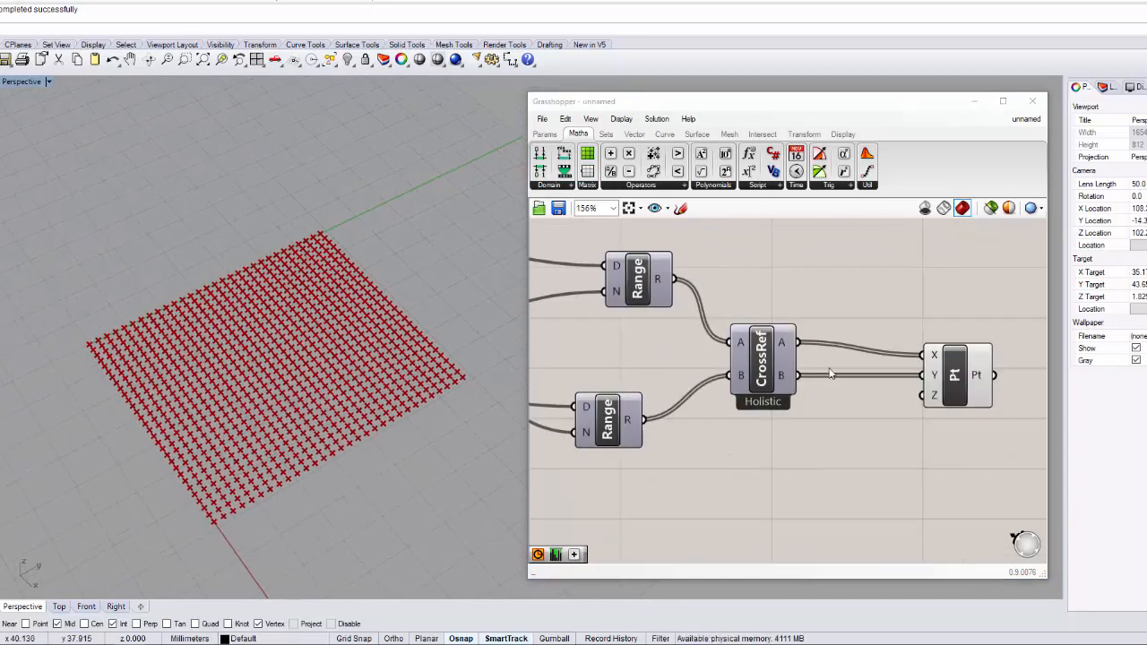
Step: Move the Cross Reference component up beside the upper Range component
right_click_drag(860, 374, 959, 382)
scroll(918, 376, "down", 2)
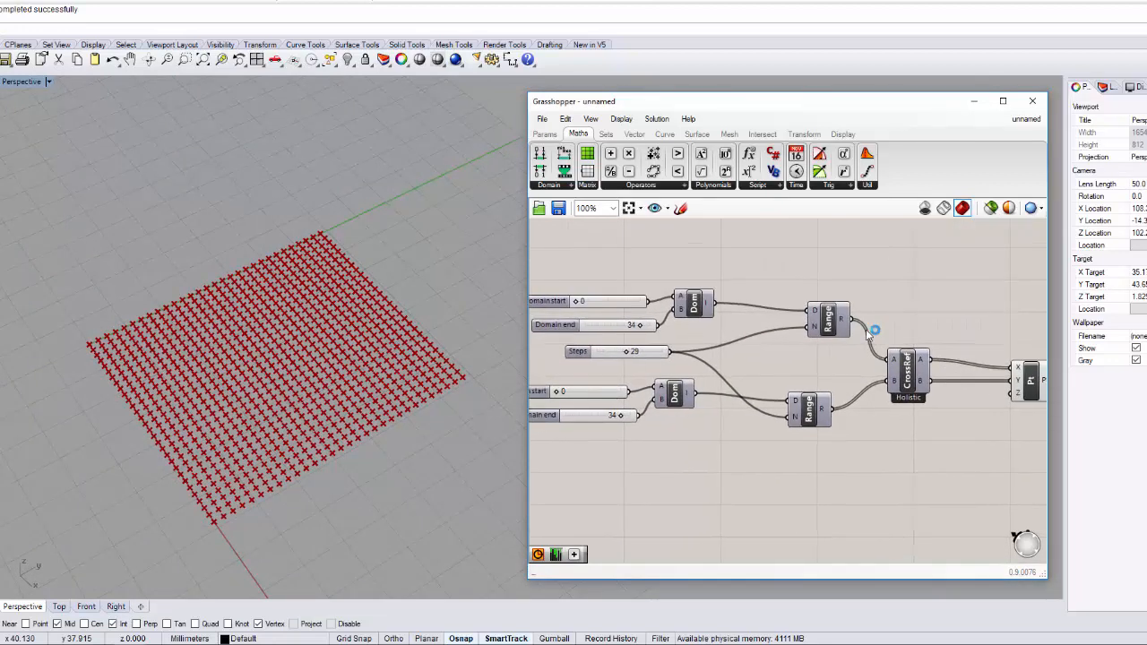
mouse_move(848, 324)
right_click_drag(848, 325, 733, 323)
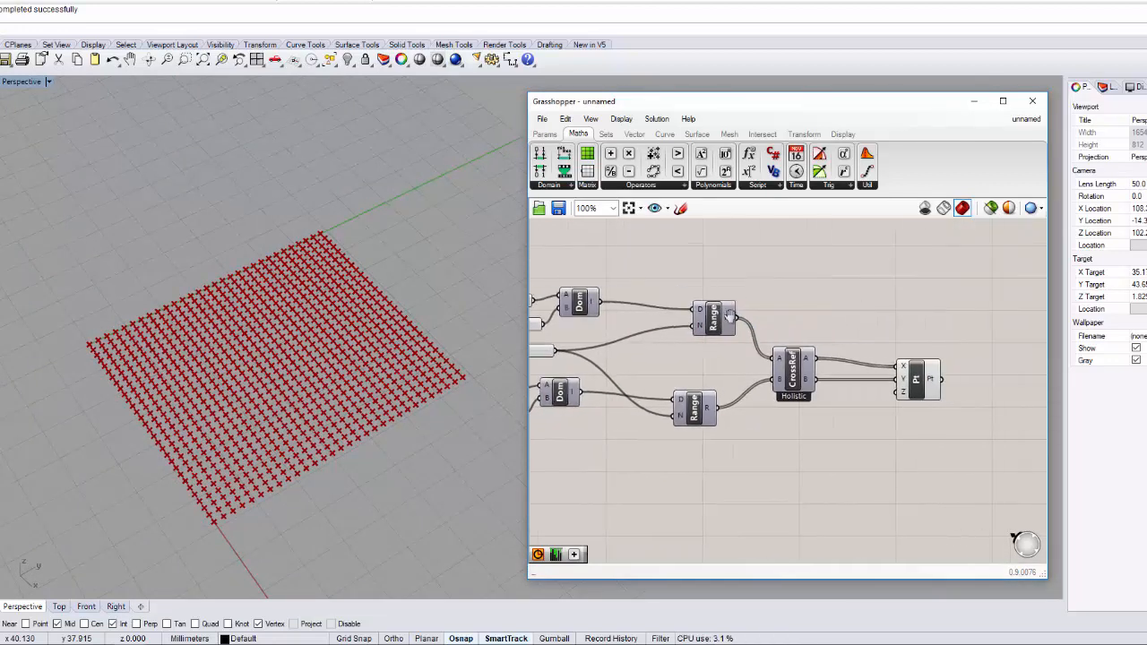
left_click(811, 321)
Step: Add a panel below Cross Reference, wire the upper Range's R output into it, and stretch the panel taller
double_click(811, 448)
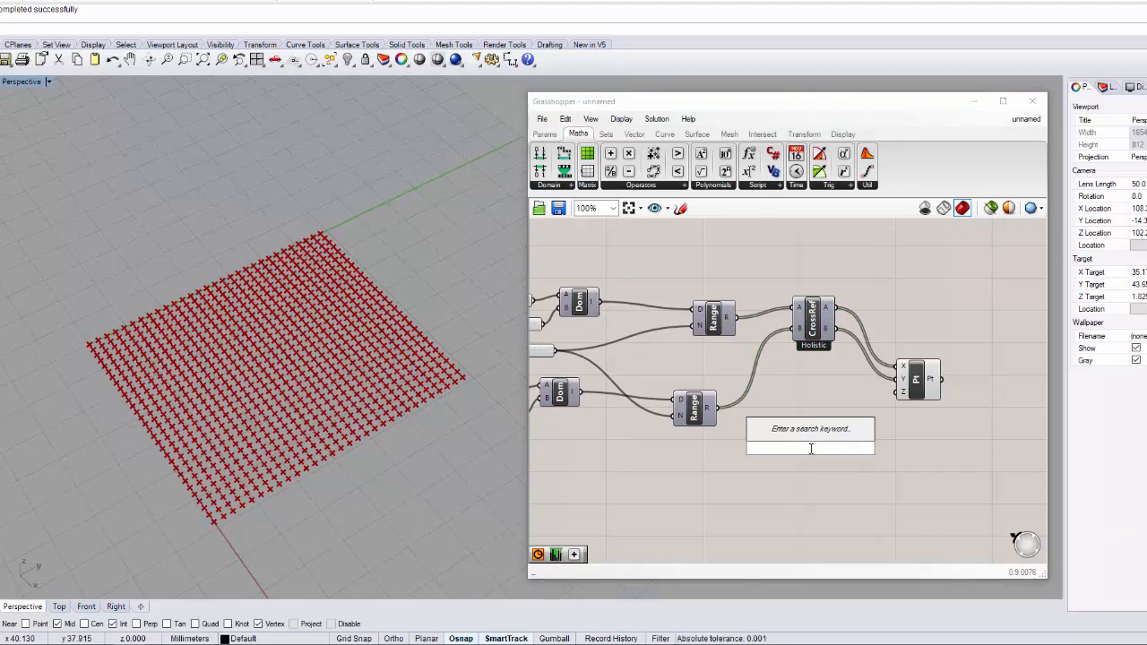
type("panel")
key("Return")
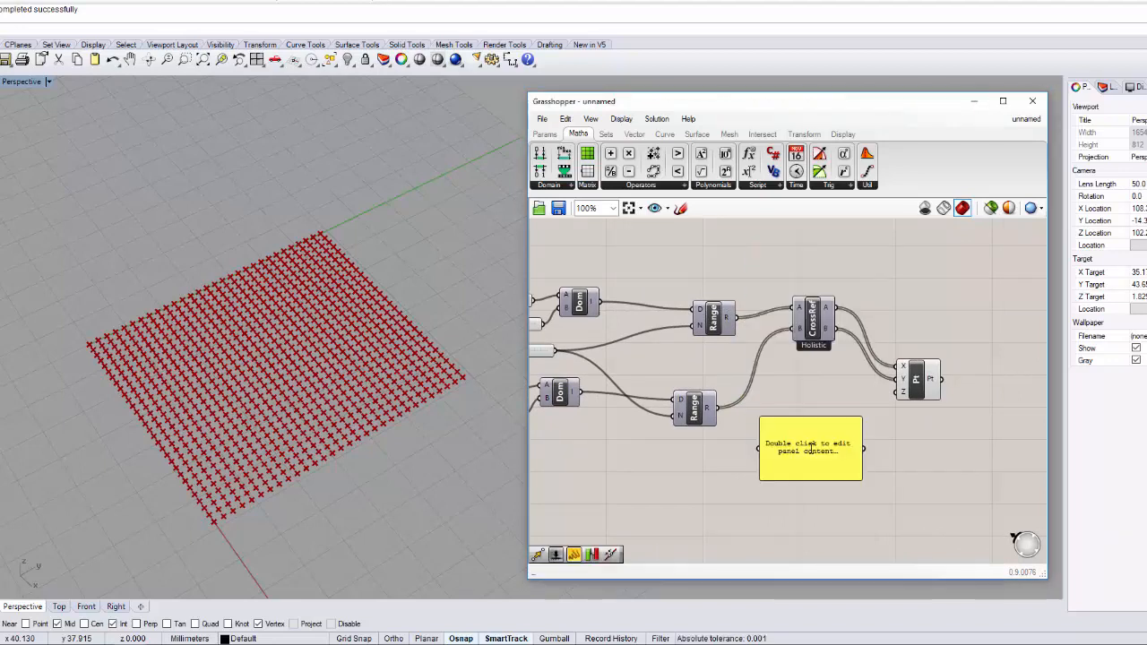
left_click_drag(735, 317, 760, 448)
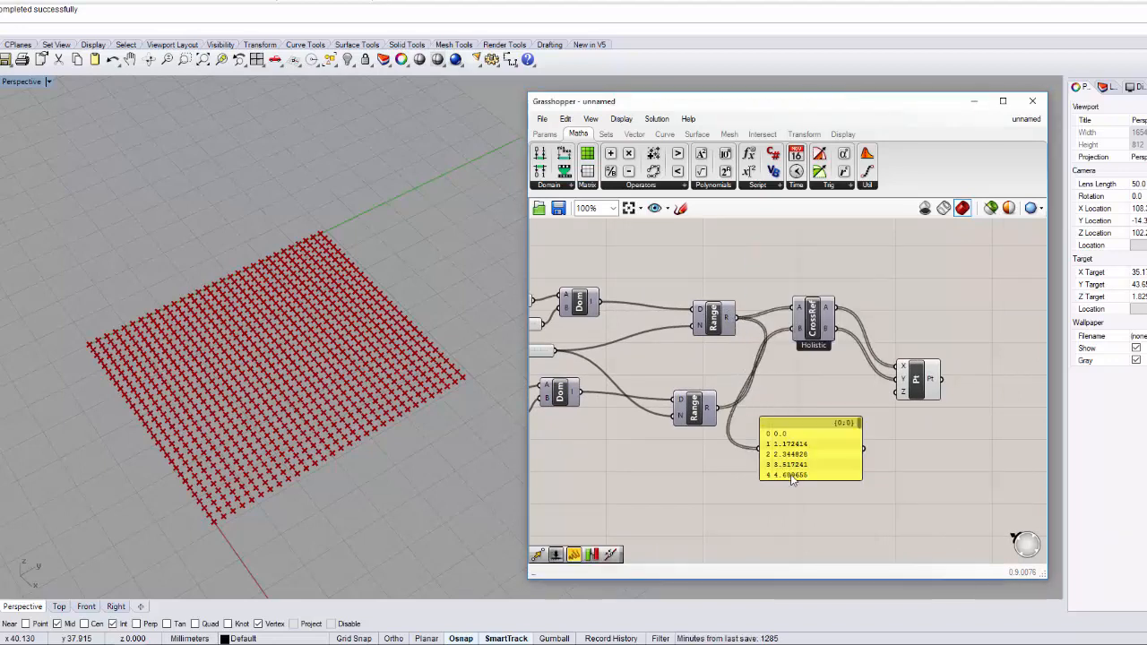
left_click_drag(813, 478, 813, 573)
right_click_drag(824, 496, 789, 422)
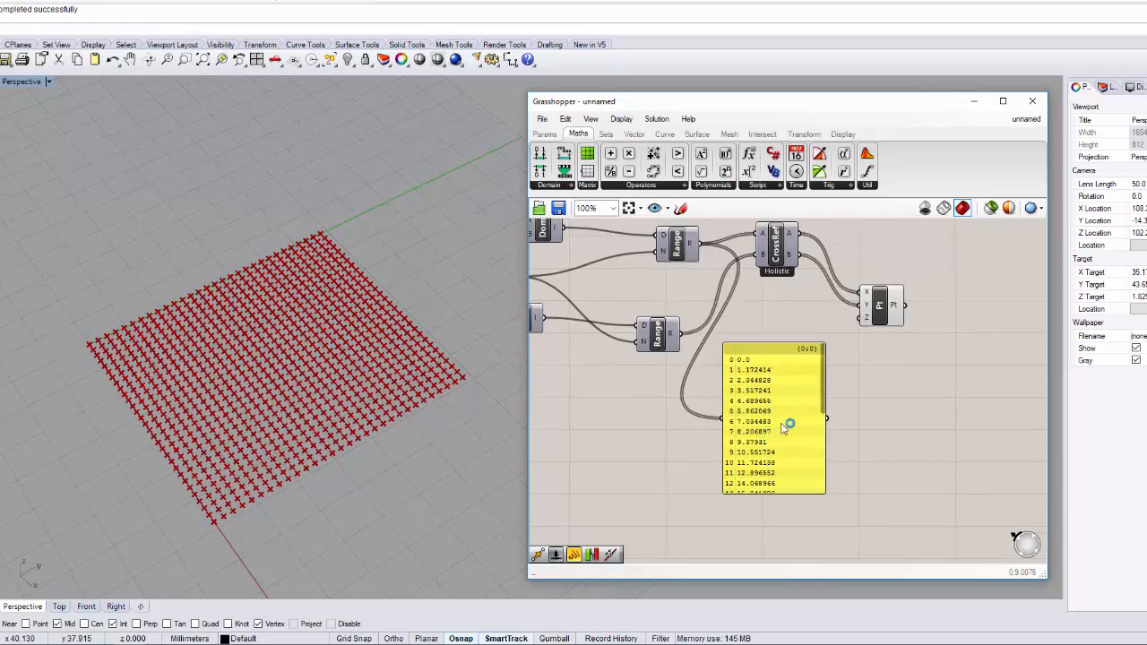
Step: Move the panel right, below the Construct Point component, and scroll through its list to the last range value
left_click(824, 419)
scroll(824, 419, "down", 5)
left_click_drag(716, 428, 784, 405)
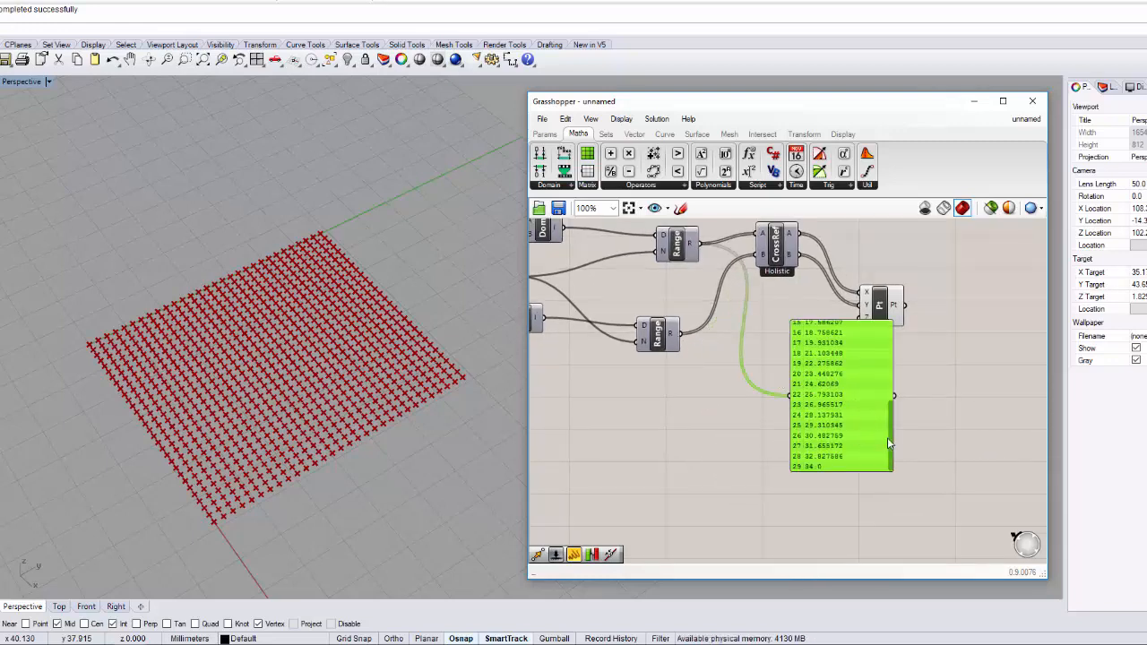
left_click_drag(890, 444, 883, 477)
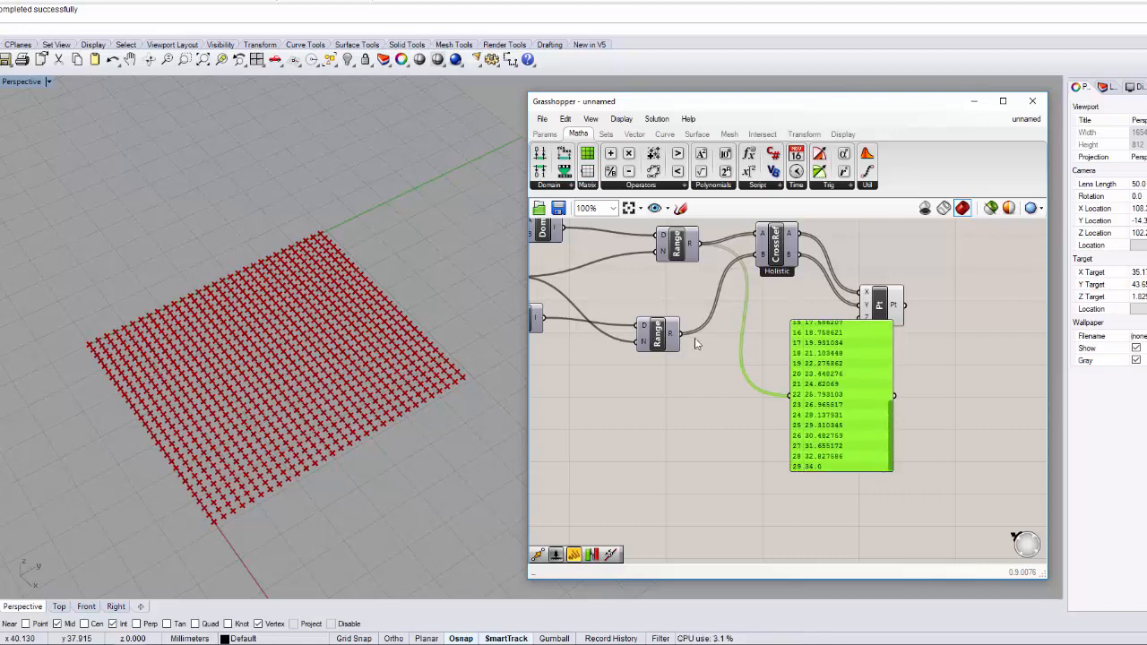
Step: Compare the two ranges by wiring the lower Range's R output into the panel, then reconnecting the upper Range's R output
left_click_drag(683, 334, 789, 395)
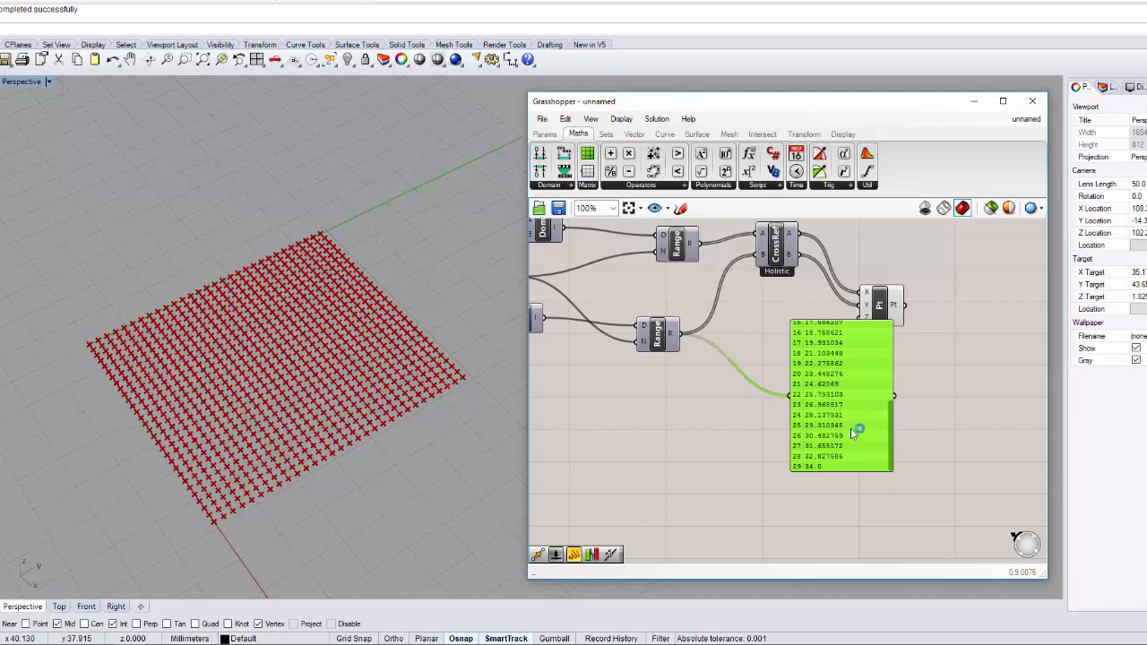
left_click_drag(891, 437, 894, 345)
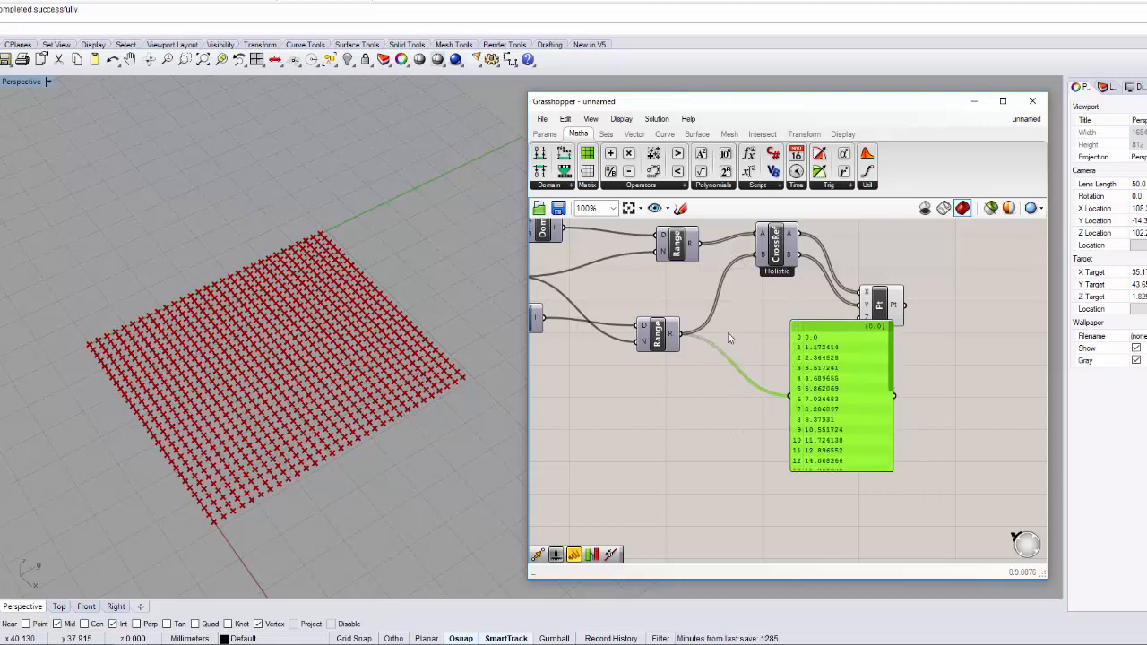
left_click_drag(700, 244, 789, 395)
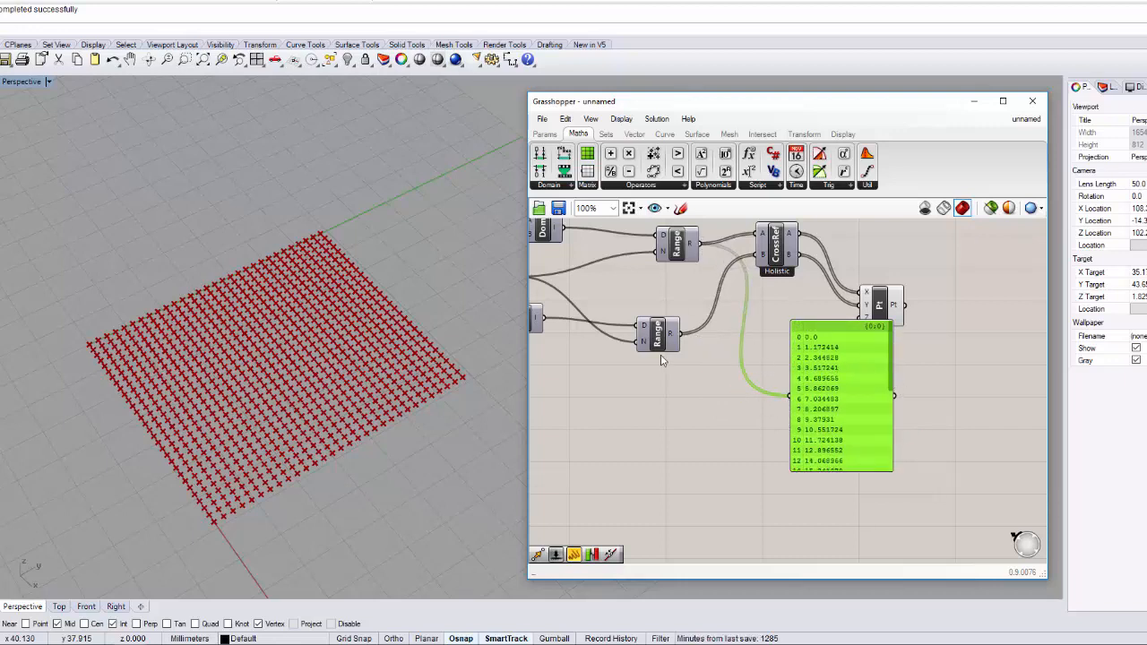
Step: Duplicate Construct Point below the original and wire the upper Range's R into the copy's X and the lower Range's R into its Y
right_click_drag(661, 361, 557, 319)
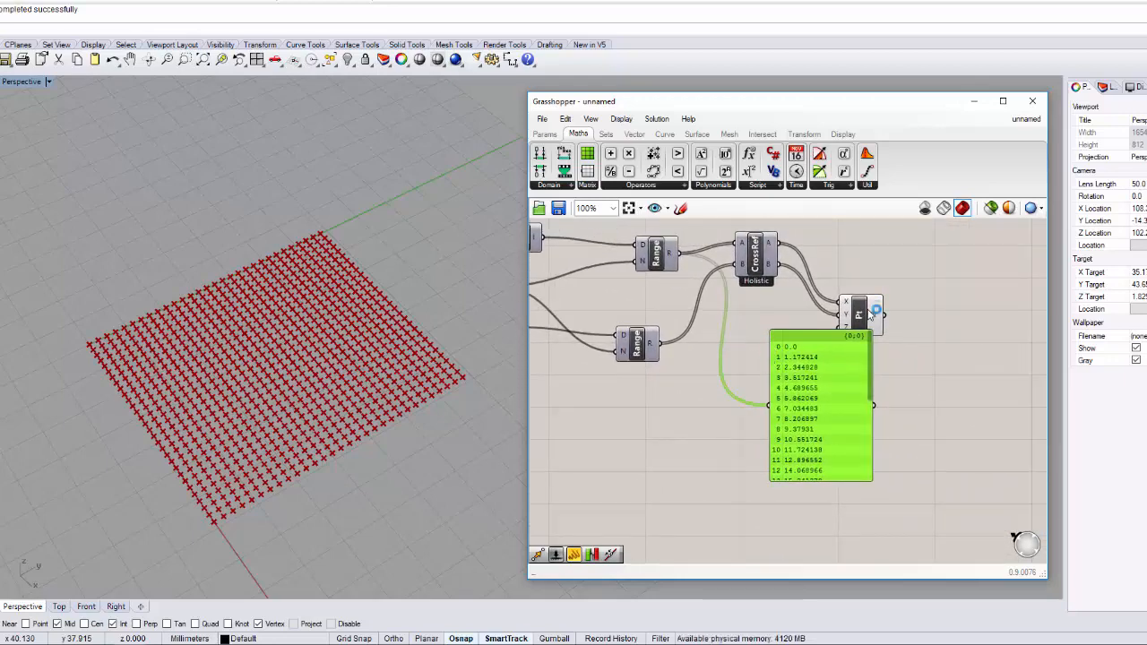
left_click_drag(873, 307, 917, 346)
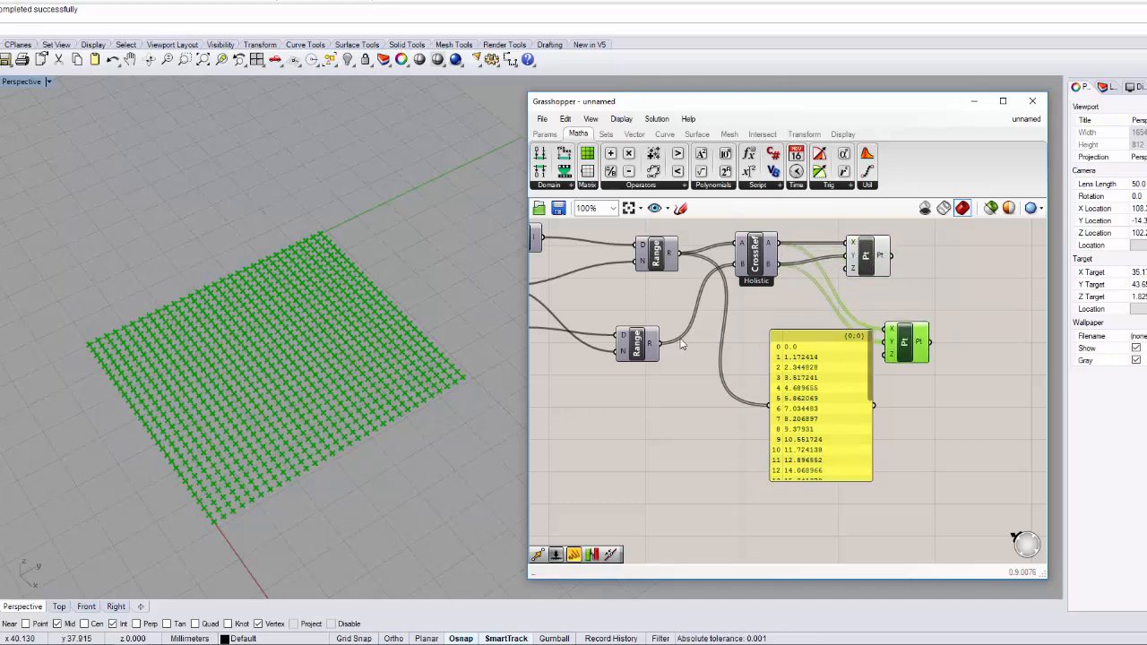
left_click_drag(680, 255, 888, 331)
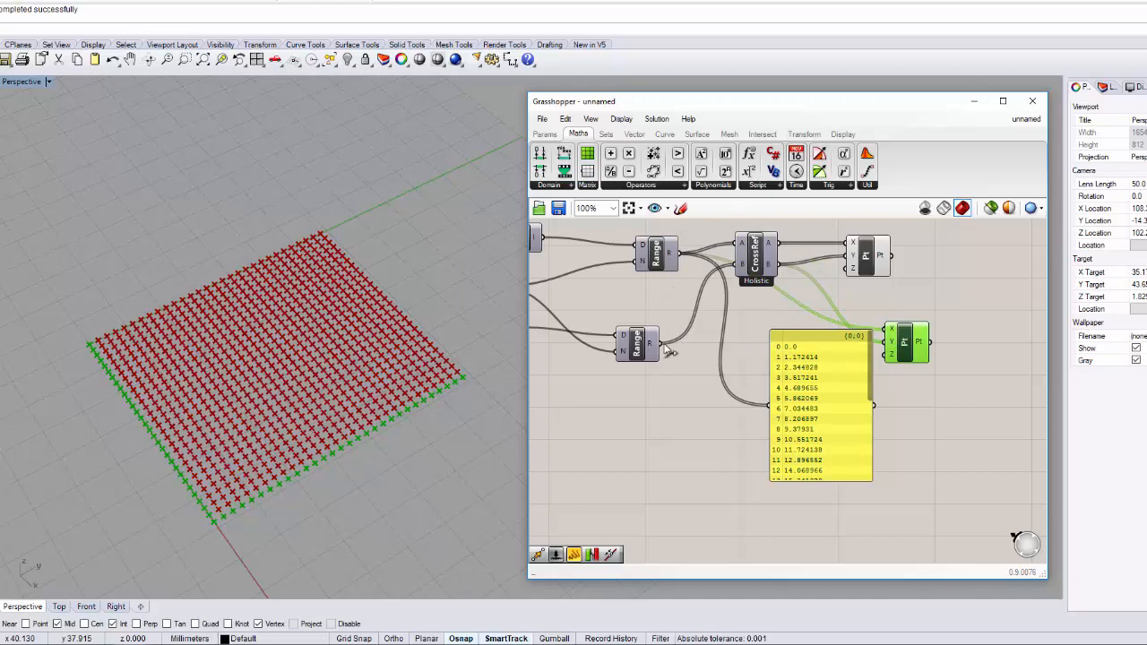
left_click_drag(667, 352, 889, 341)
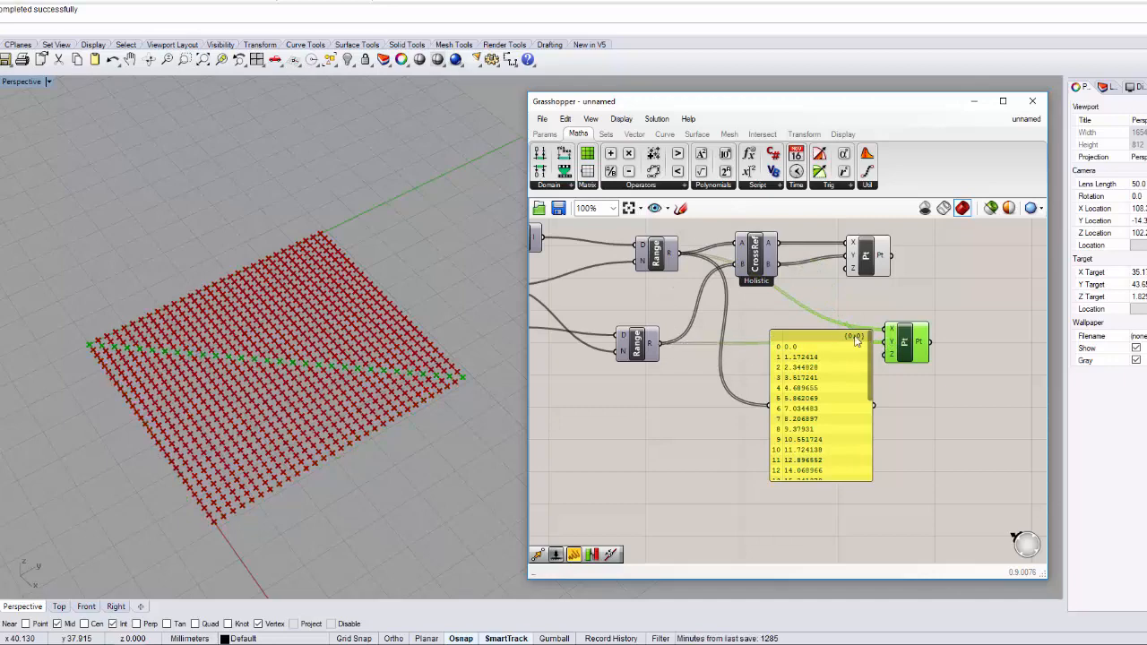
Step: Turn off the preview of the upper Construct Point fed by Cross Reference
left_click(872, 267)
middle_click(939, 286)
left_click(965, 261)
left_click(1023, 322)
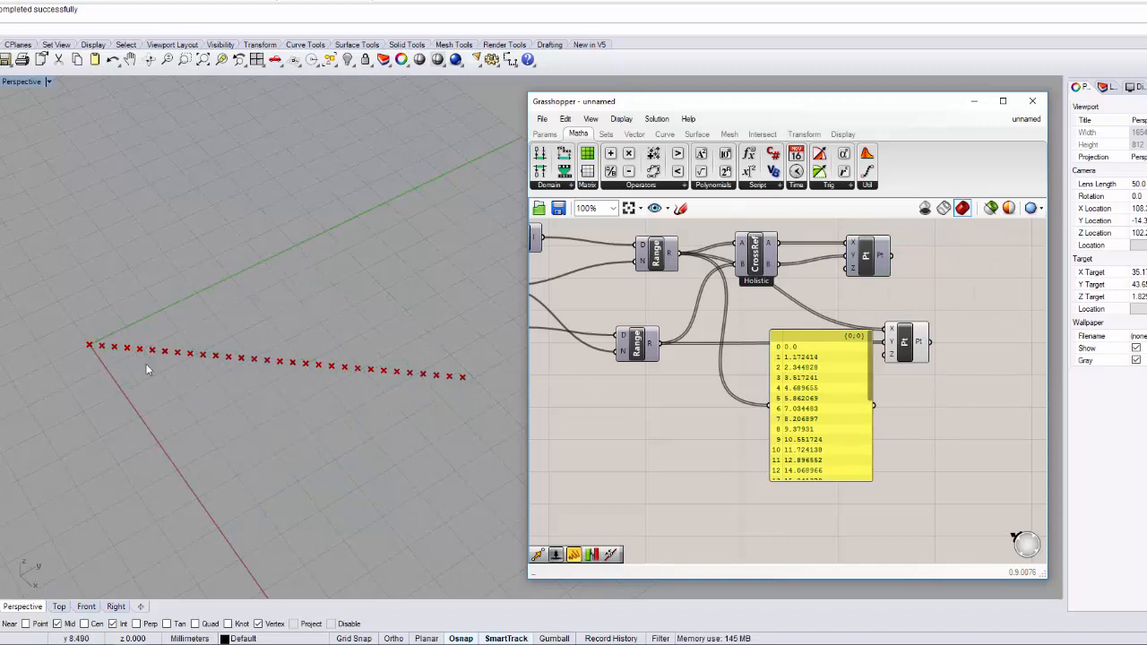
Step: Move the panel below the wires, and shift Cross Reference and the upper Construct Point slightly down and right
right_click_drag(811, 333, 819, 348)
left_click_drag(822, 368, 792, 337)
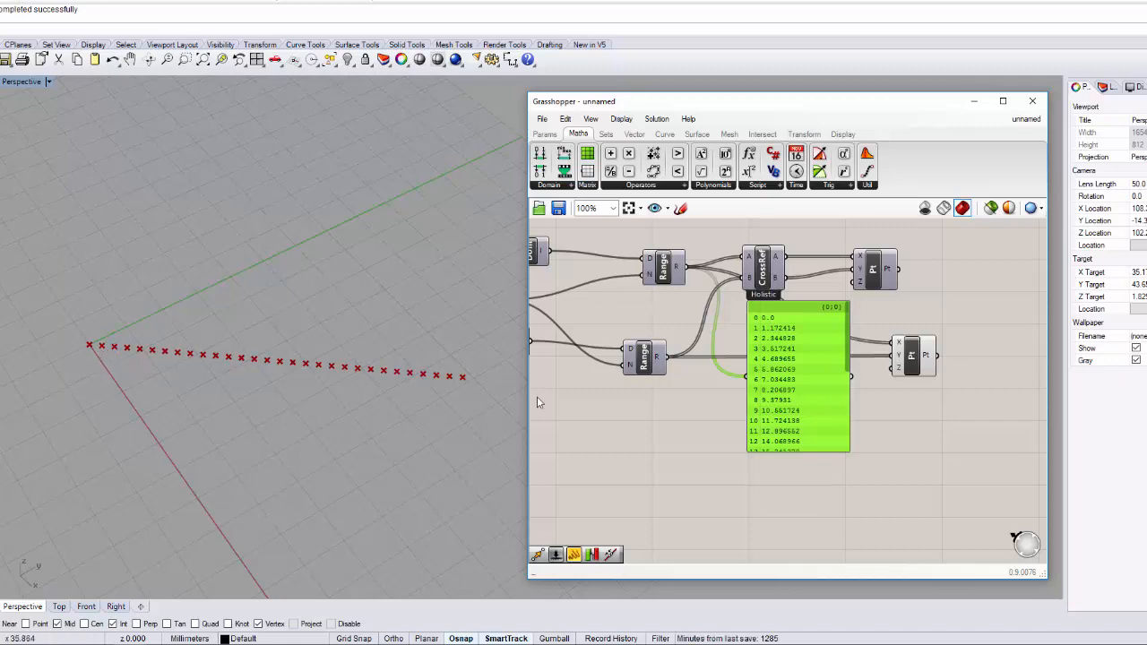
left_click_drag(793, 391, 740, 465)
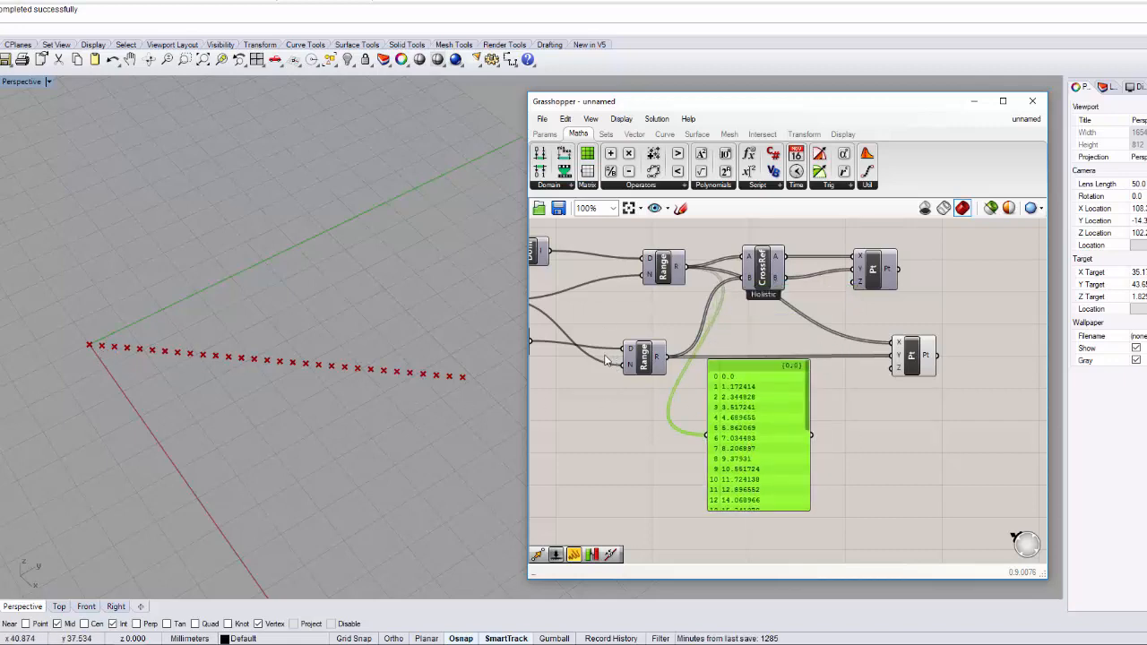
left_click_drag(762, 259, 775, 279)
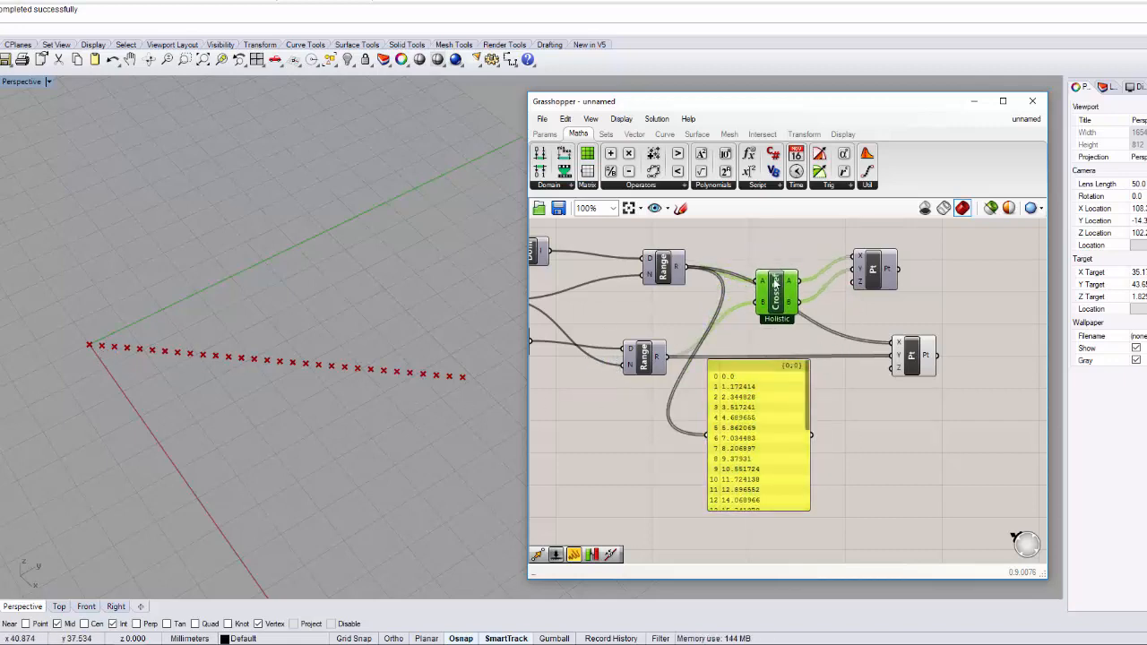
left_click_drag(862, 283, 867, 300)
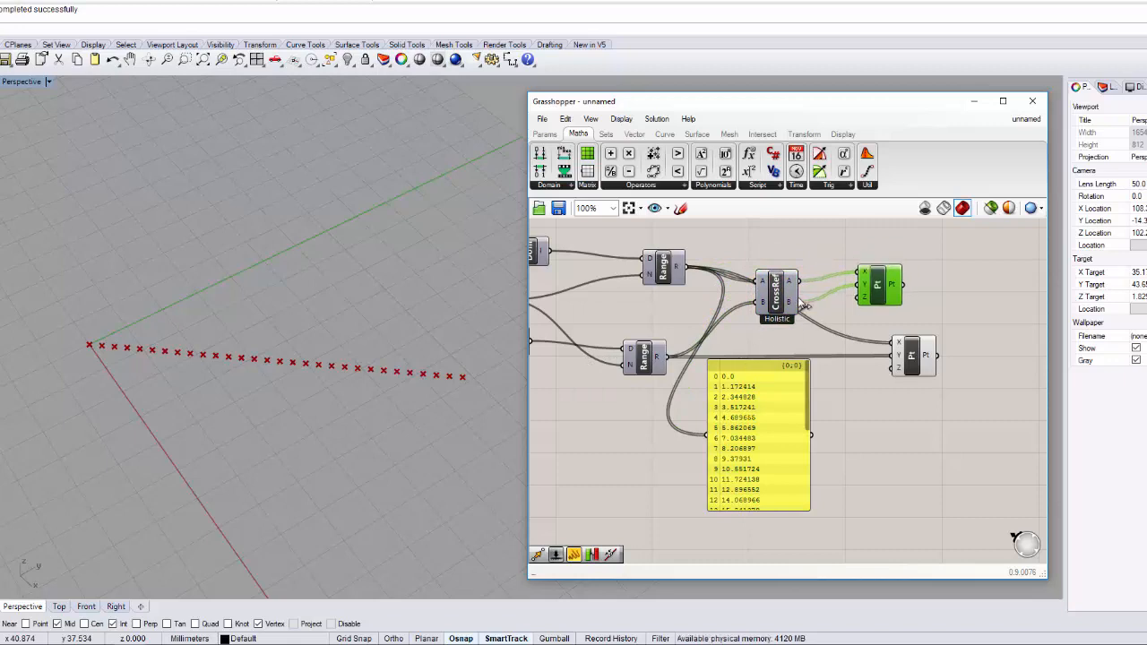
Step: Wire Cross Reference's A output into the panel, move the panel down and right, and inspect the upper Construct Point's X and Y input values
left_click_drag(797, 280, 762, 450)
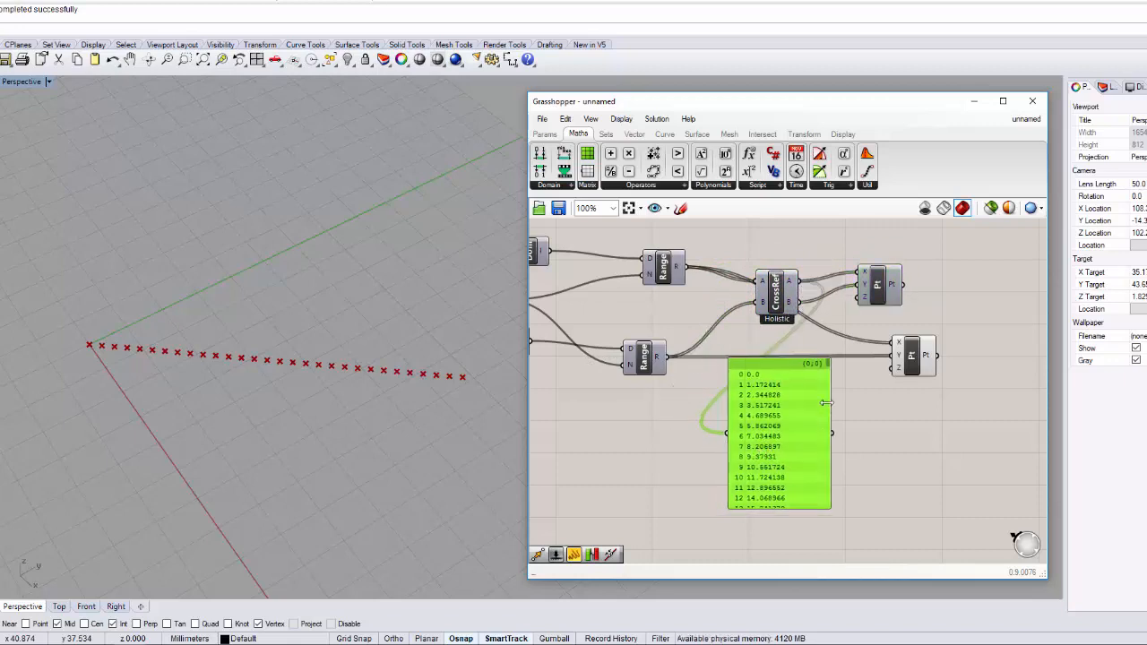
left_click_drag(833, 394, 842, 433)
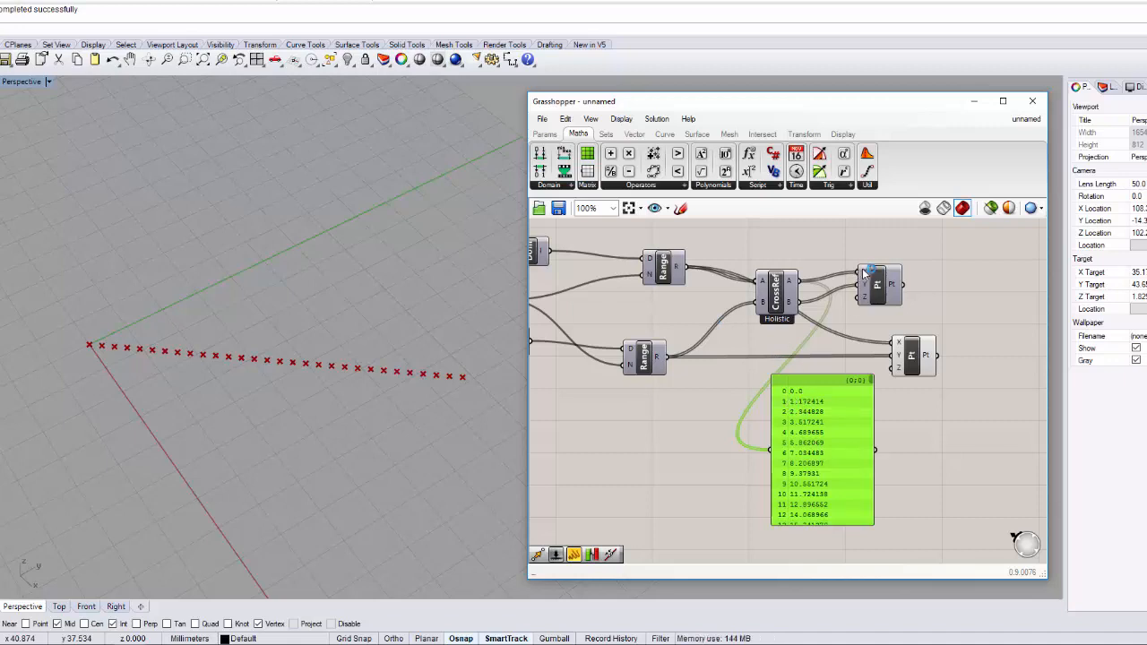
mouse_move(865, 272)
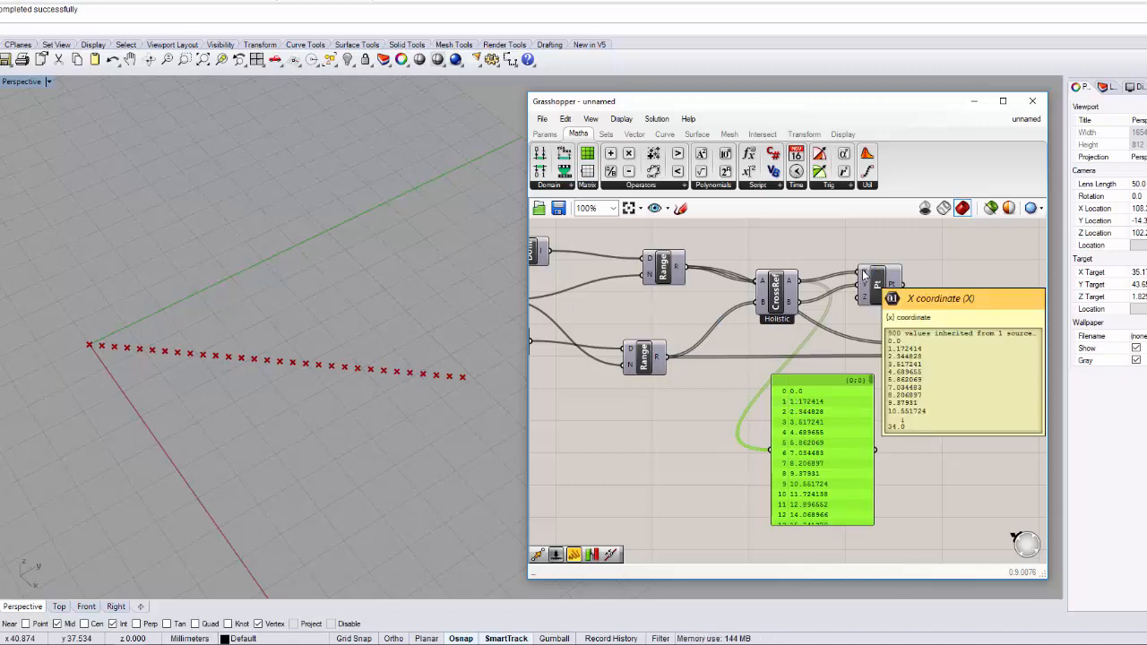
mouse_move(864, 293)
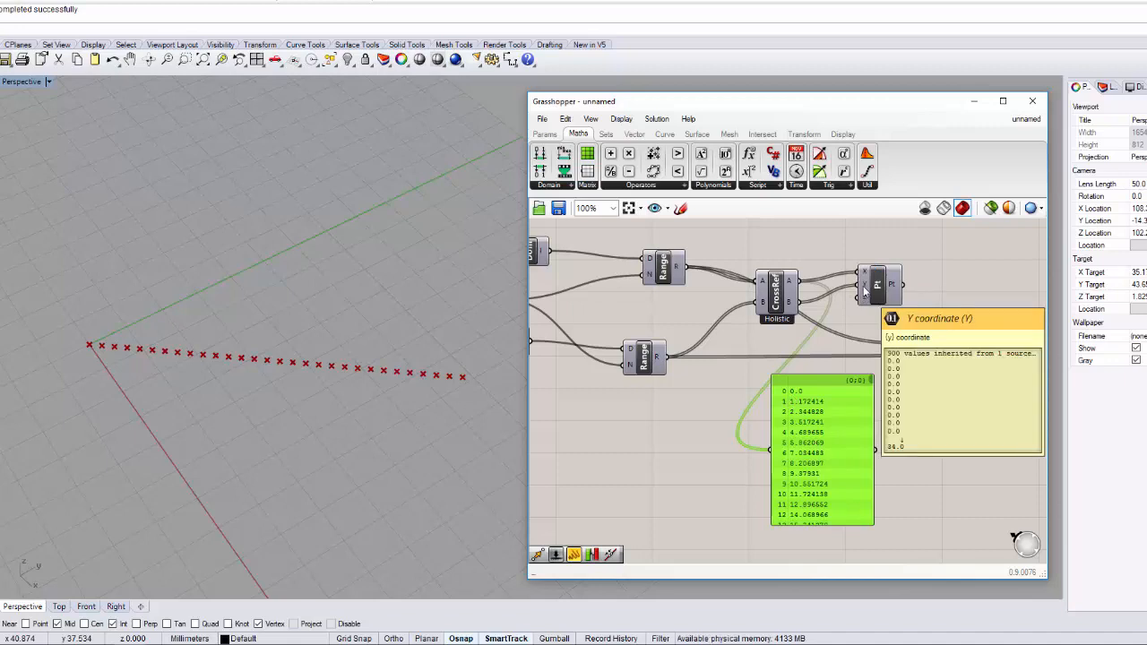
Step: Wire the upper Construct Point's Pt output into the panel and scroll its list to the last point
left_click_drag(901, 290, 770, 449)
left_click_drag(872, 383, 869, 556)
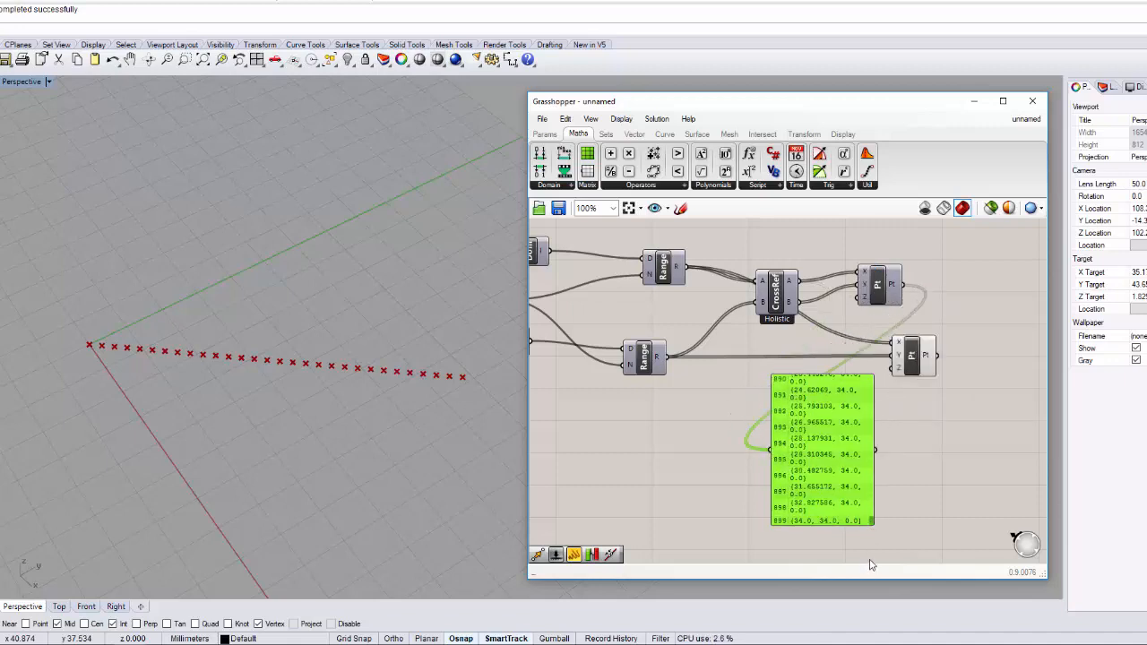
mouse_move(790, 280)
Step: Turn on the preview of the upper Construct Point and turn off the preview of the lower one
left_click(878, 287)
middle_click(960, 348)
left_click(925, 358)
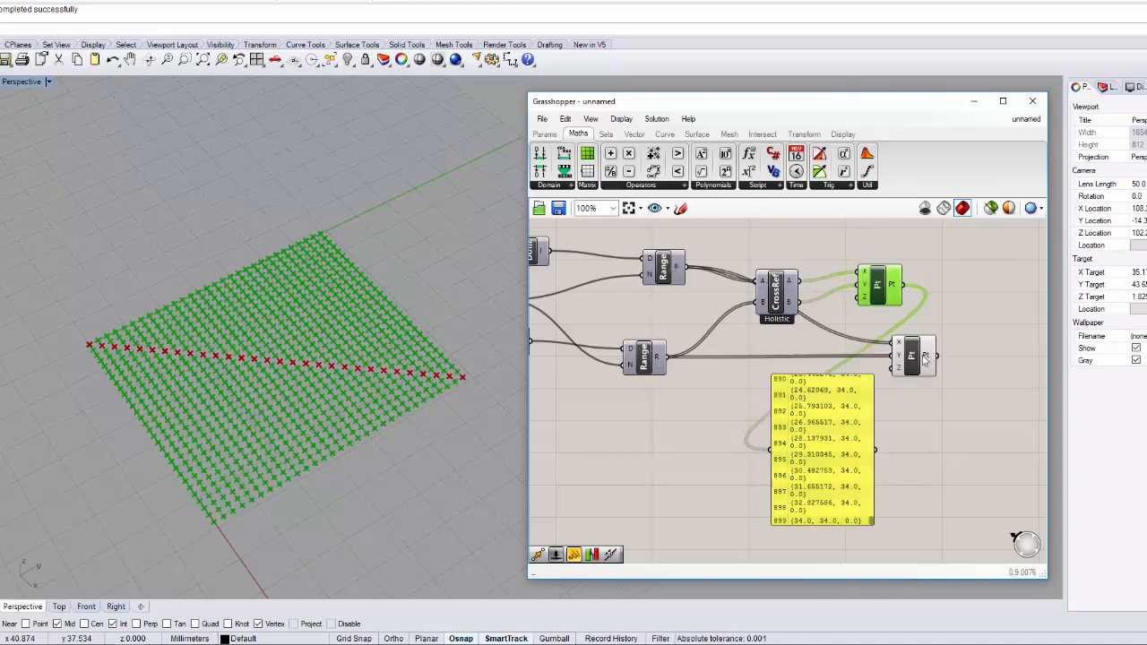
left_click(925, 359)
middle_click(980, 366)
left_click(1010, 335)
Step: Set the upper Domain end slider to 33 and the Steps slider to 20
right_click_drag(835, 374, 917, 350)
scroll(917, 350, "down", 4)
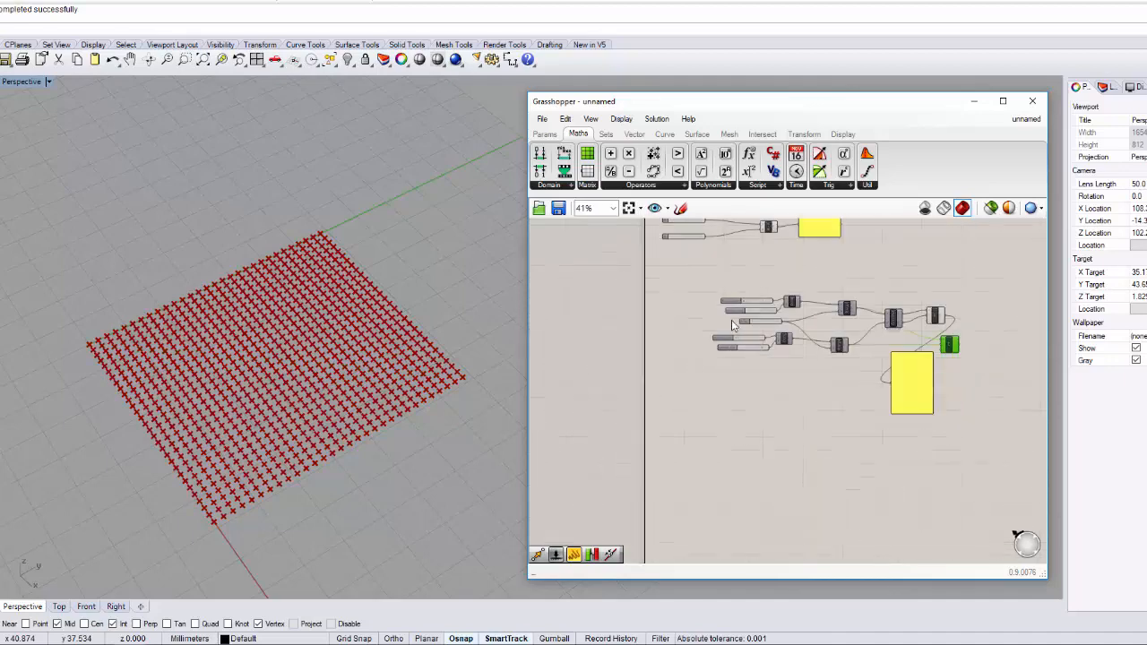
scroll(731, 324, "up", 5)
mouse_move(877, 291)
left_mouse_down()
mouse_move(837, 291)
mouse_move(877, 291)
left_mouse_up()
left_click_drag(853, 334, 790, 337)
Step: Set the lower Domain start slider to 2 and the lower Domain end slider to 40
mouse_move(737, 395)
left_mouse_down()
mouse_move(771, 392)
mouse_move(747, 401)
left_mouse_up()
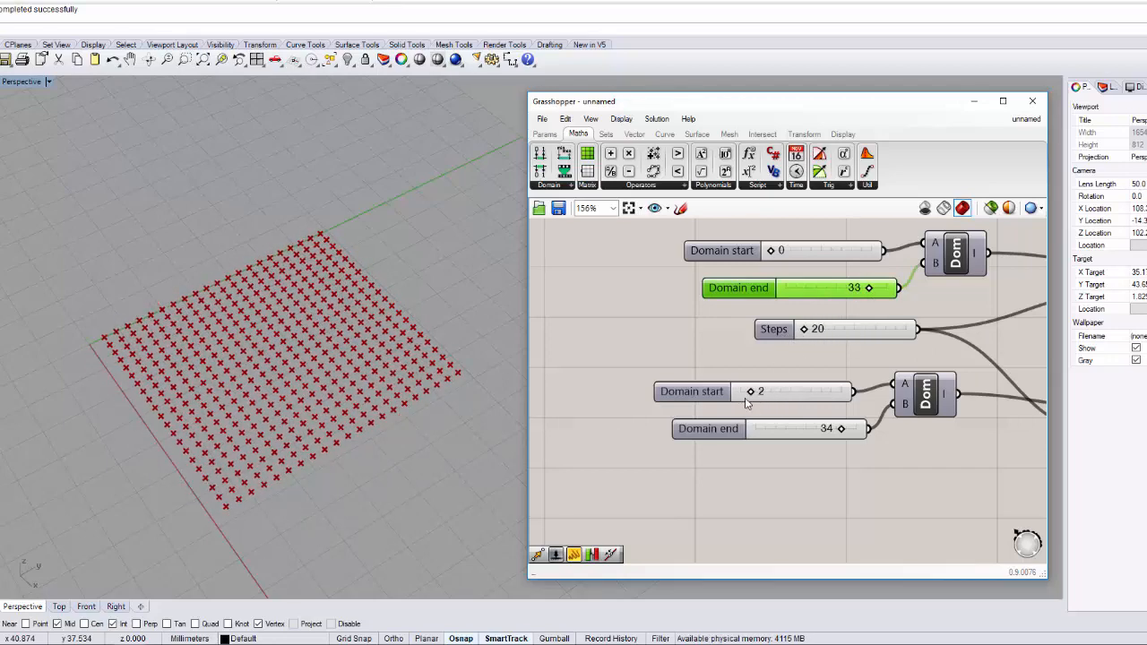
mouse_move(848, 432)
left_mouse_down()
mouse_move(813, 430)
mouse_move(870, 430)
left_mouse_up()
scroll(780, 394, "down", 4)
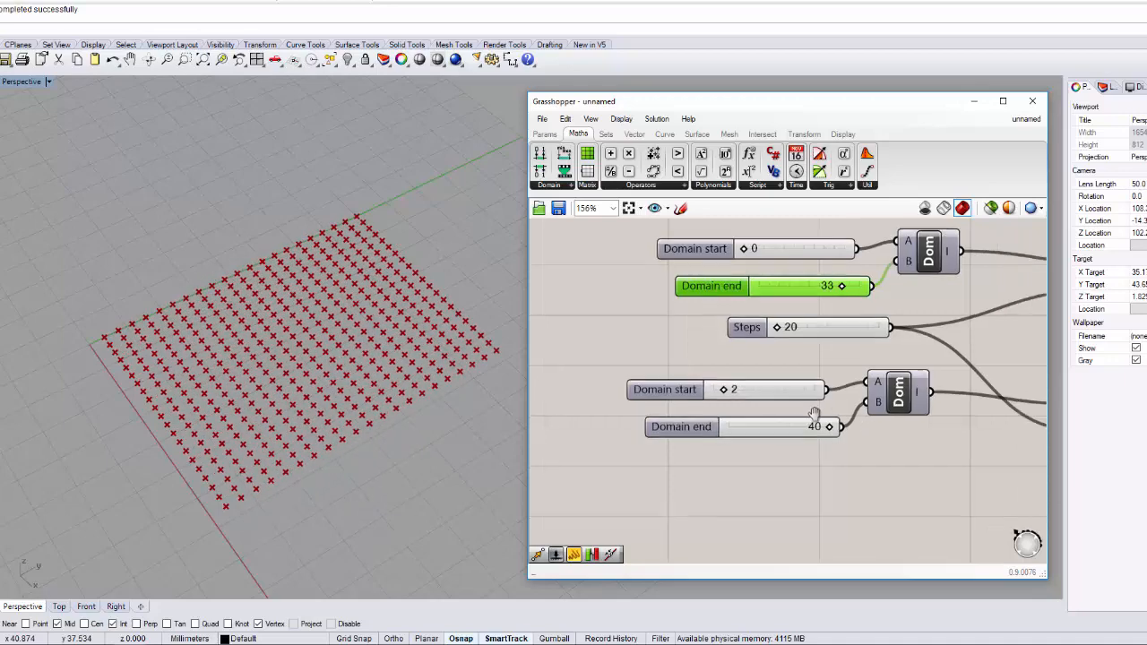
scroll(719, 332, "up", 4)
left_click_drag(696, 344, 664, 343)
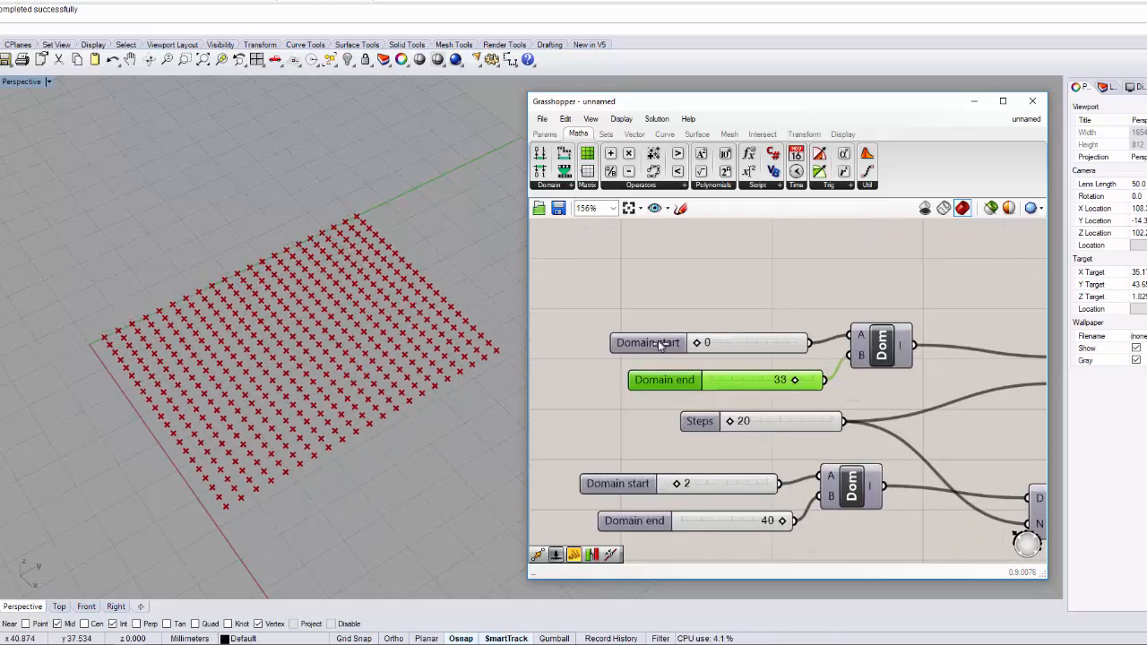
Step: Orbit the Rhino perspective view to look straight down on the point grid
right_click_drag(718, 372, 634, 305)
scroll(634, 305, "down", 2)
right_click_drag(797, 328, 684, 304)
scroll(683, 304, "down", 3)
right_click_drag(307, 366, 512, 358)
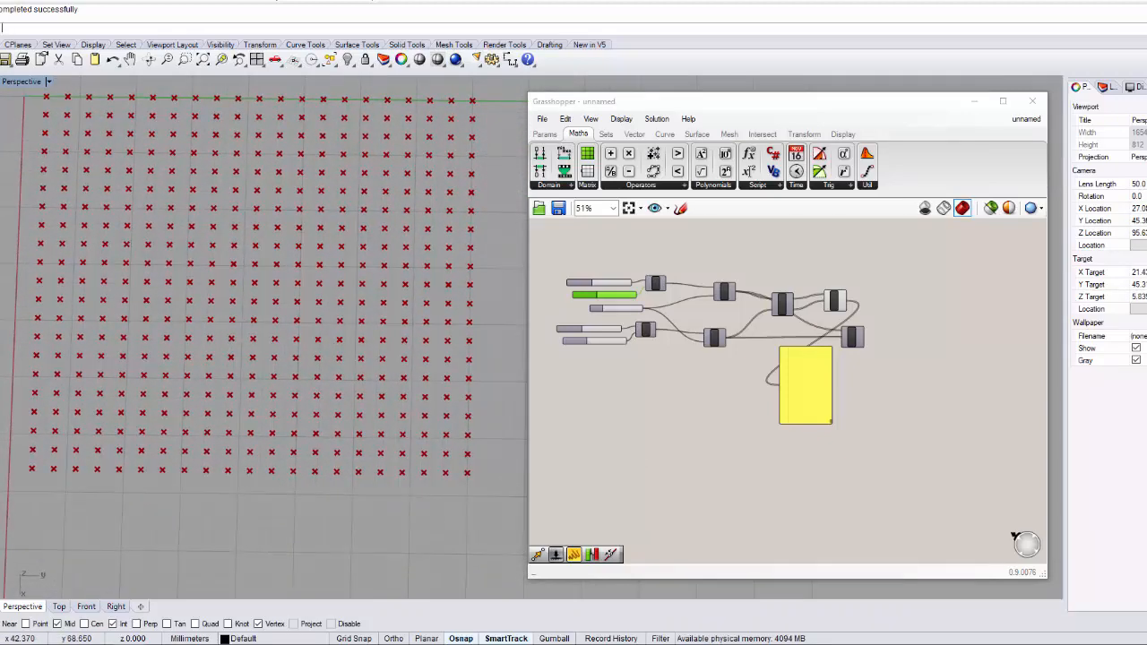
right_click_drag(861, 311, 838, 354)
right_click_drag(466, 360, 423, 364)
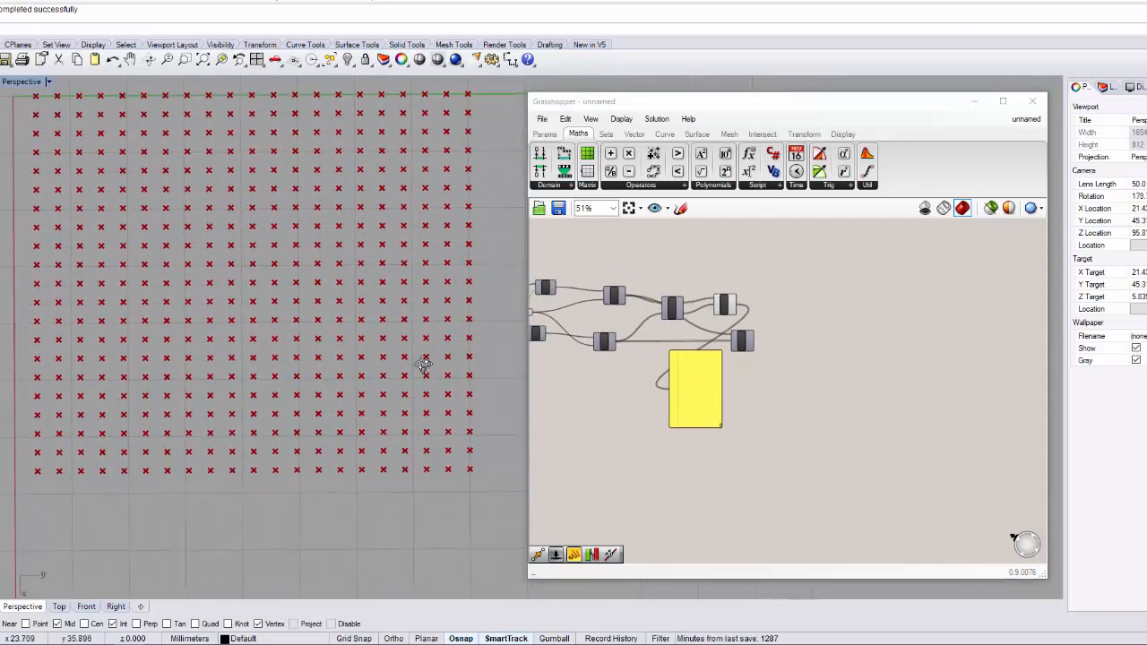
Step: Add a Distance component to the right of the two Construct Point components
scroll(716, 288, "up", 4)
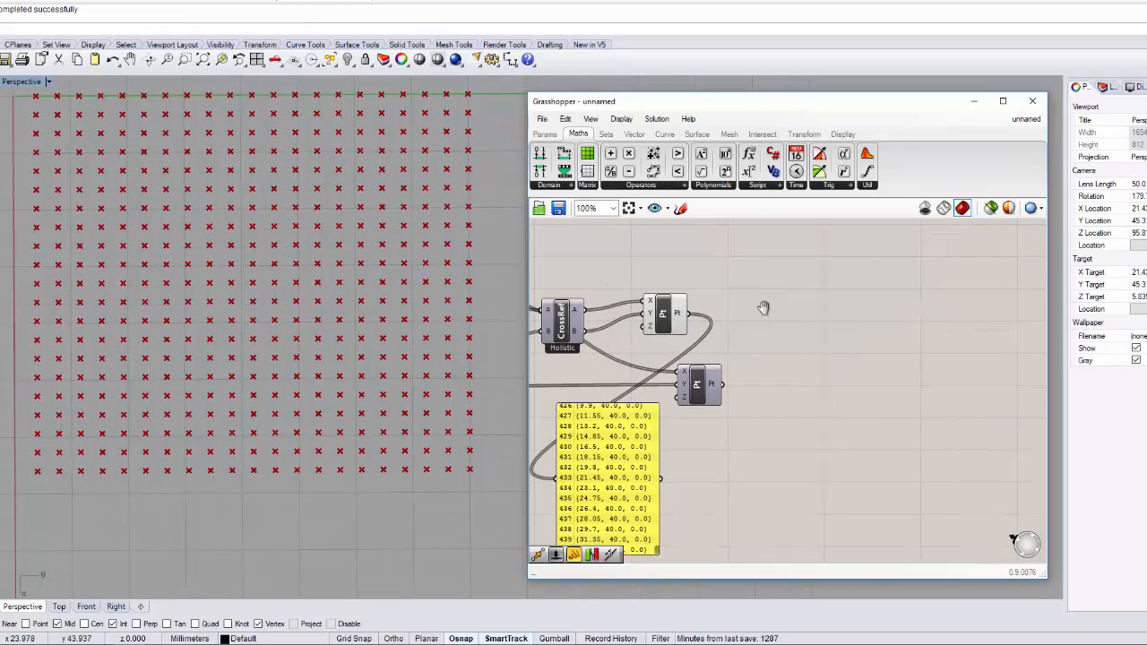
double_click(775, 309)
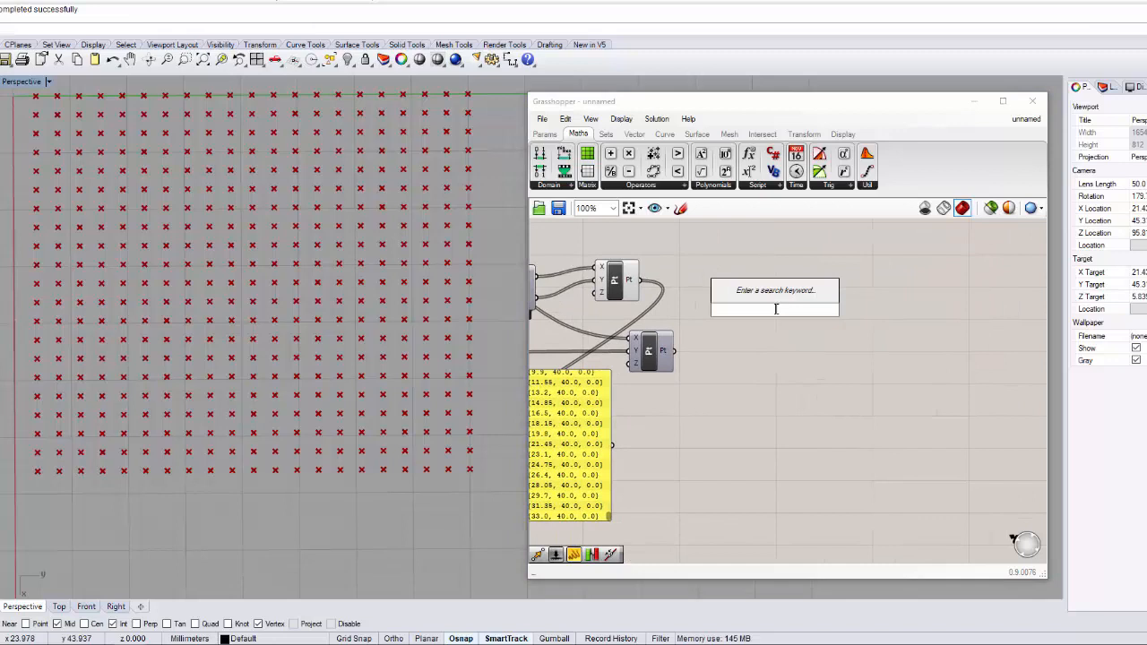
type("dista")
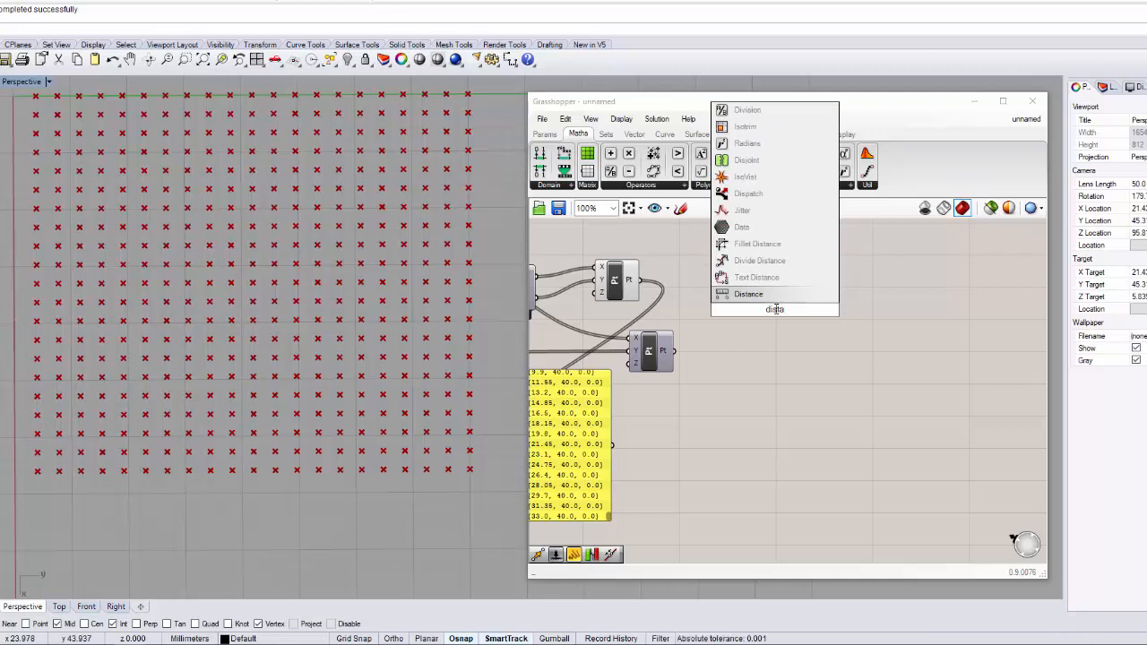
key("Return")
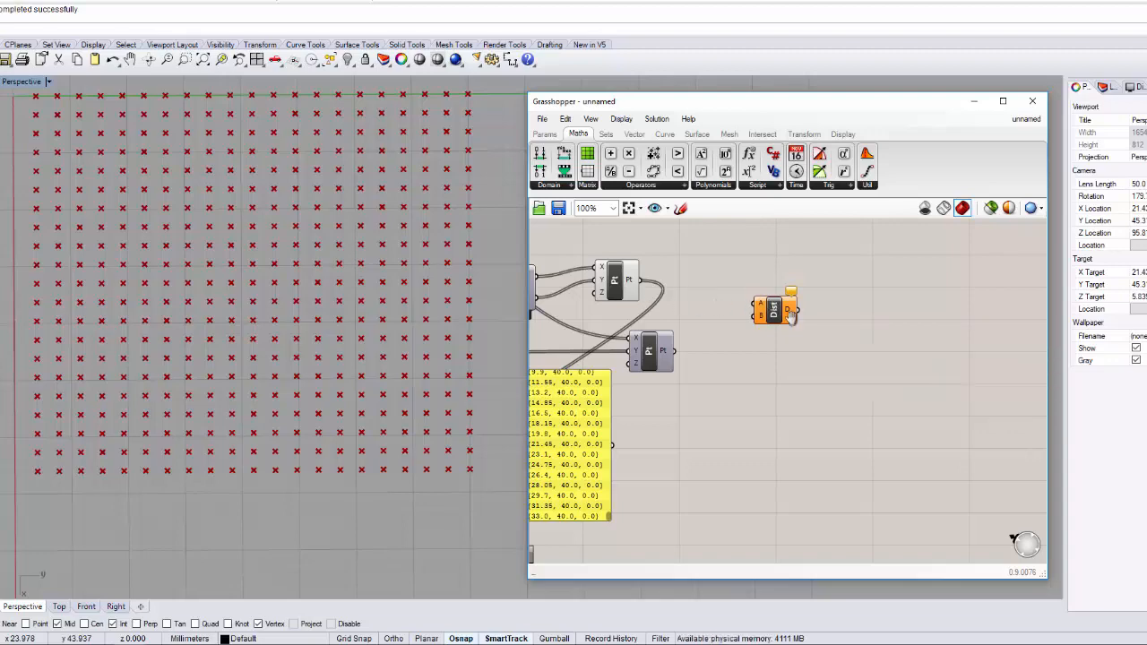
Step: Highlight the grid points by selecting the upper Construct Point, then deselect it
right_click_drag(746, 302, 789, 274)
left_click(721, 301)
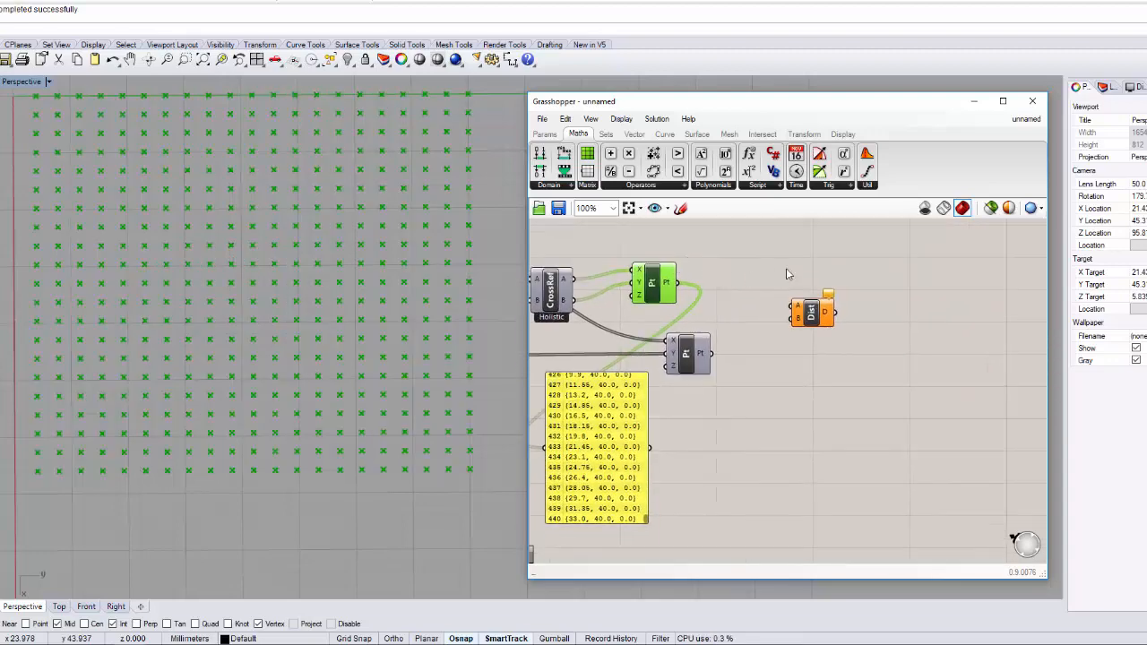
left_click(688, 297)
right_click_drag(571, 361, 624, 357)
scroll(801, 310, "down", 3)
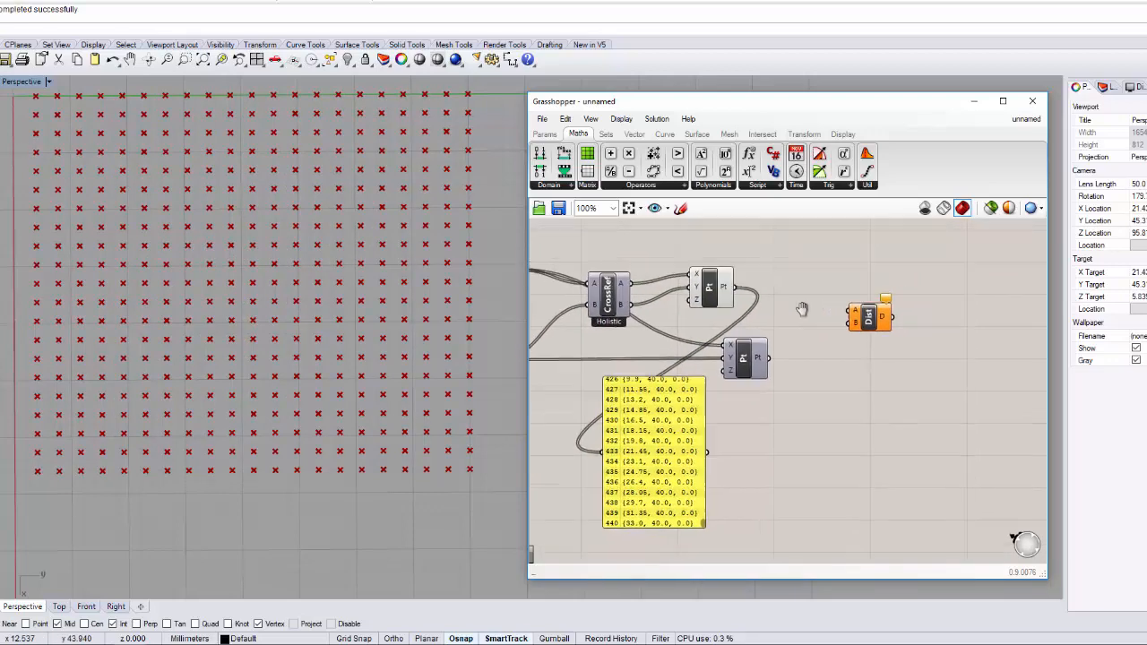
scroll(901, 310, "up", 2)
right_click_drag(899, 309, 778, 418)
scroll(727, 295, "up", 3)
double_click(740, 306)
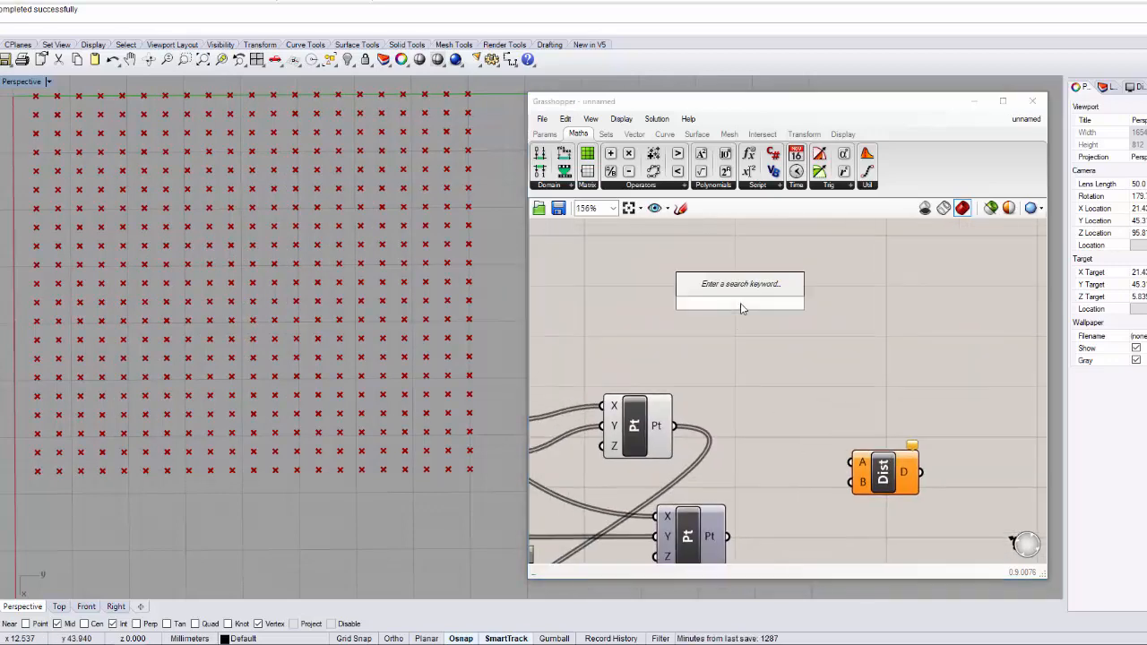
left_click(594, 251)
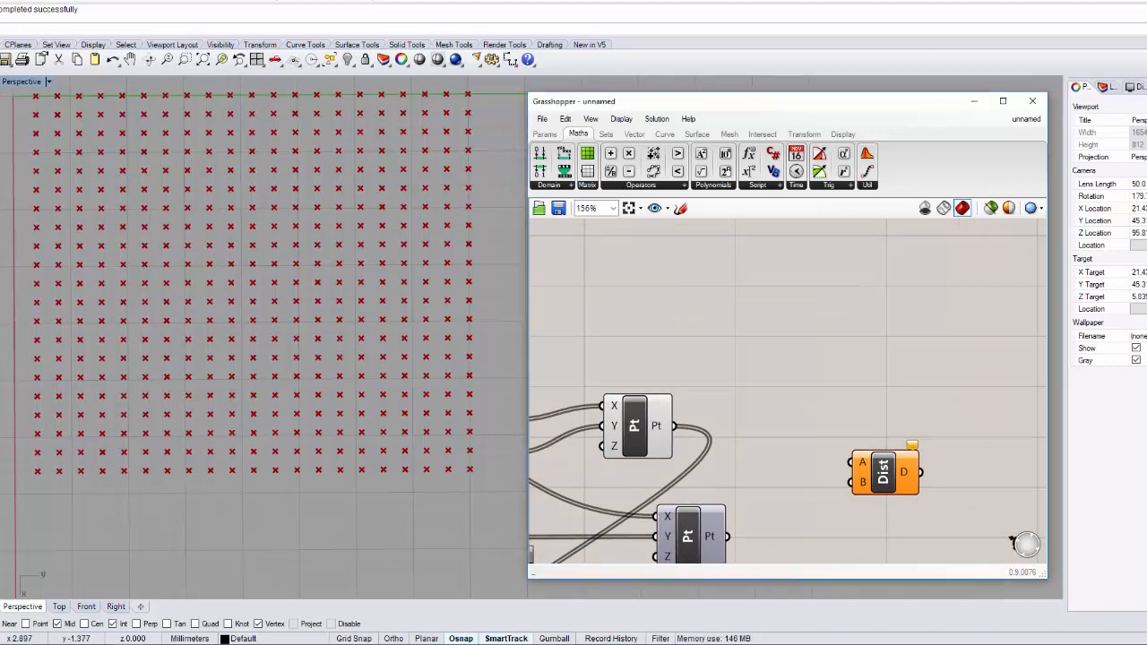
left_click(1, 90)
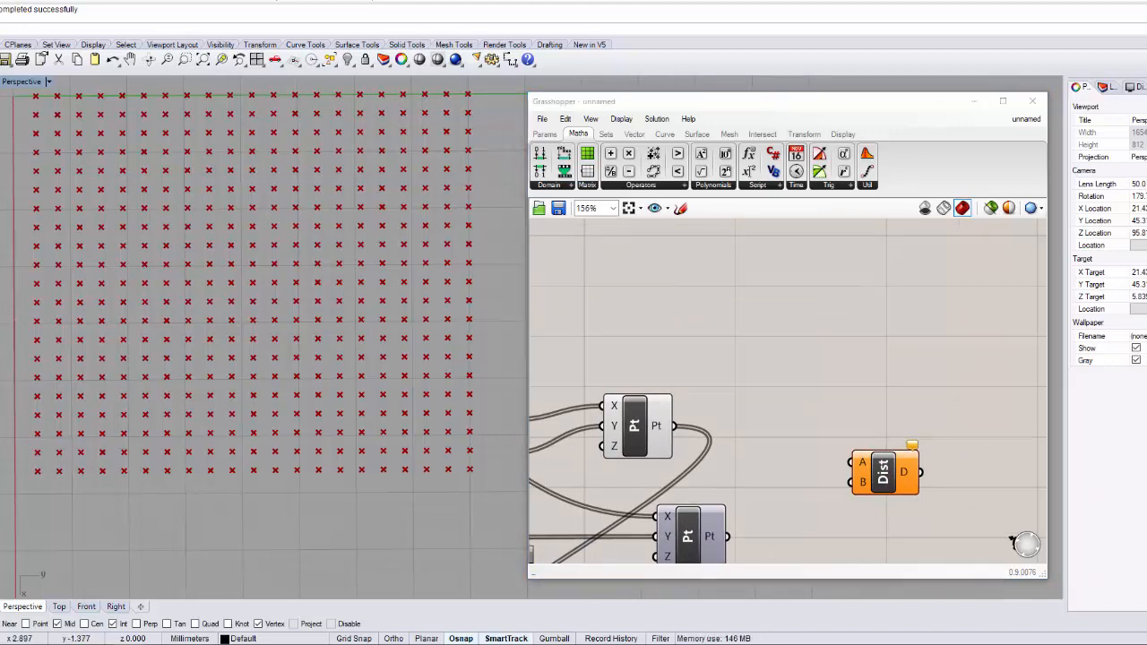
Step: Place a Rhino point object near the middle of the grid and add a Point parameter above the Distance component
left_click(255, 273)
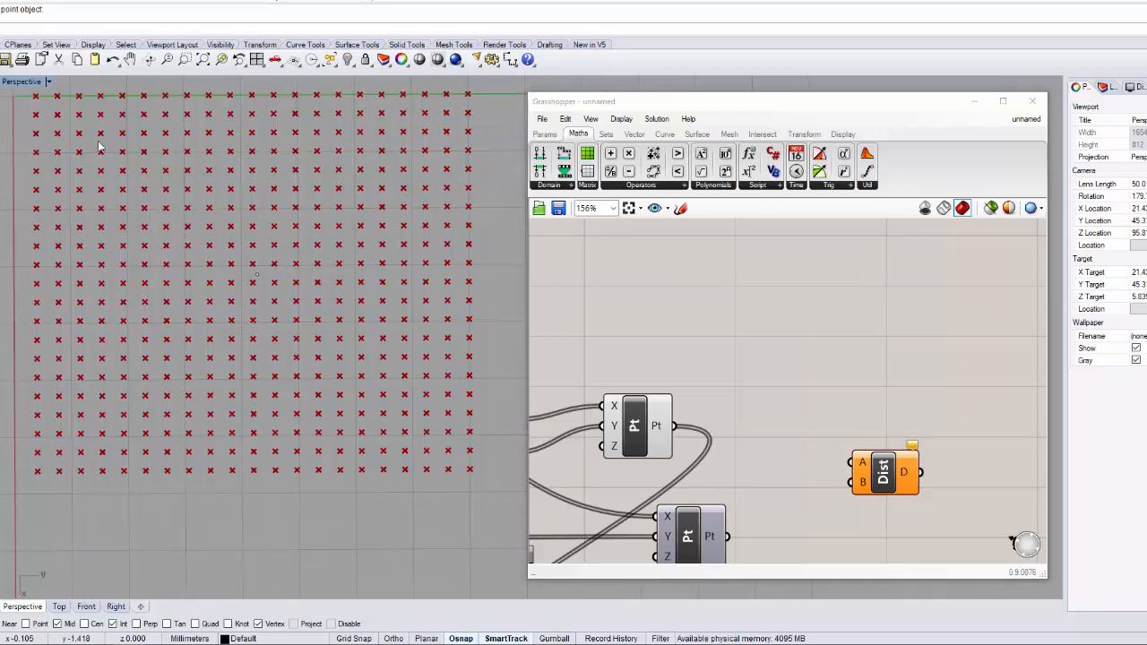
double_click(746, 402)
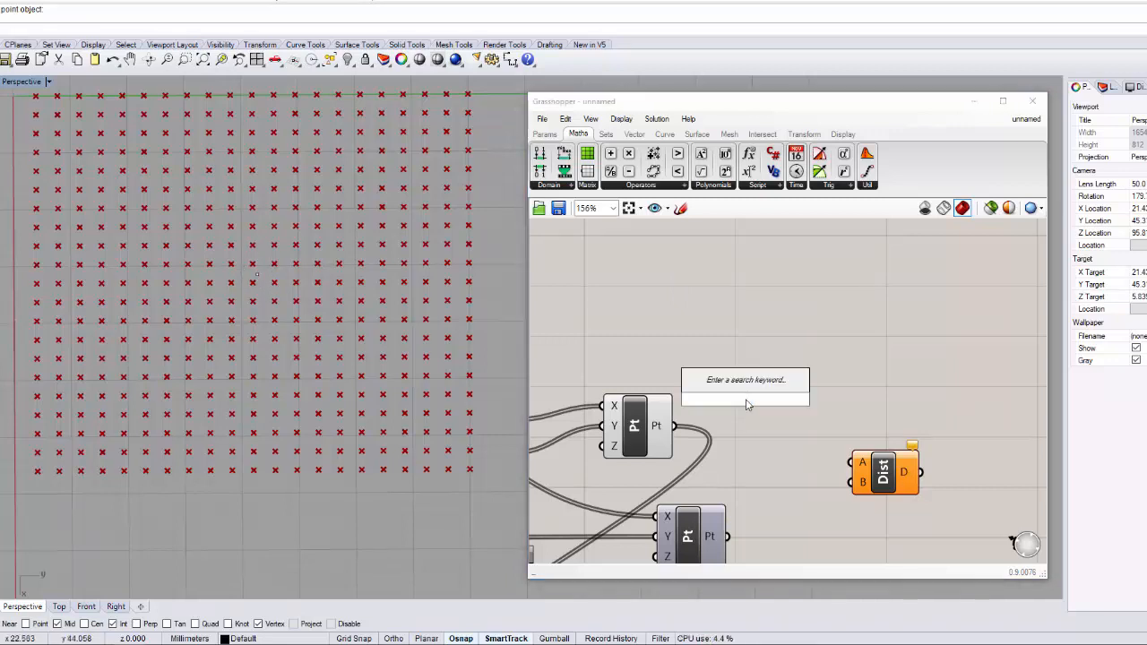
type("point")
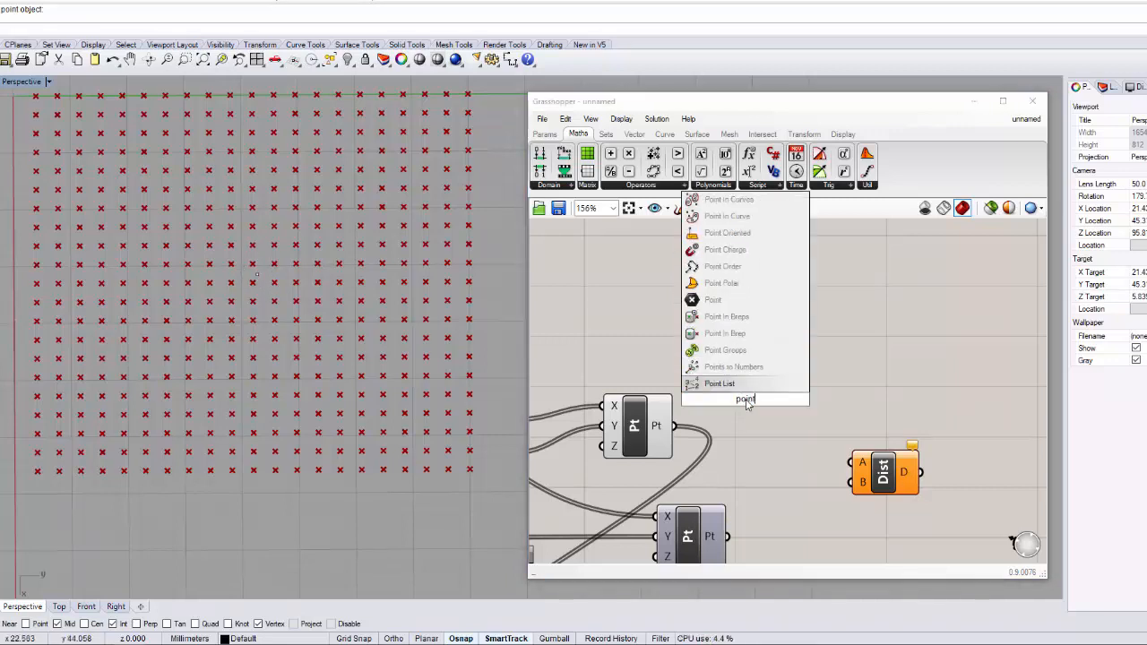
key("Return")
left_click_drag(745, 399, 775, 338)
left_click(544, 134)
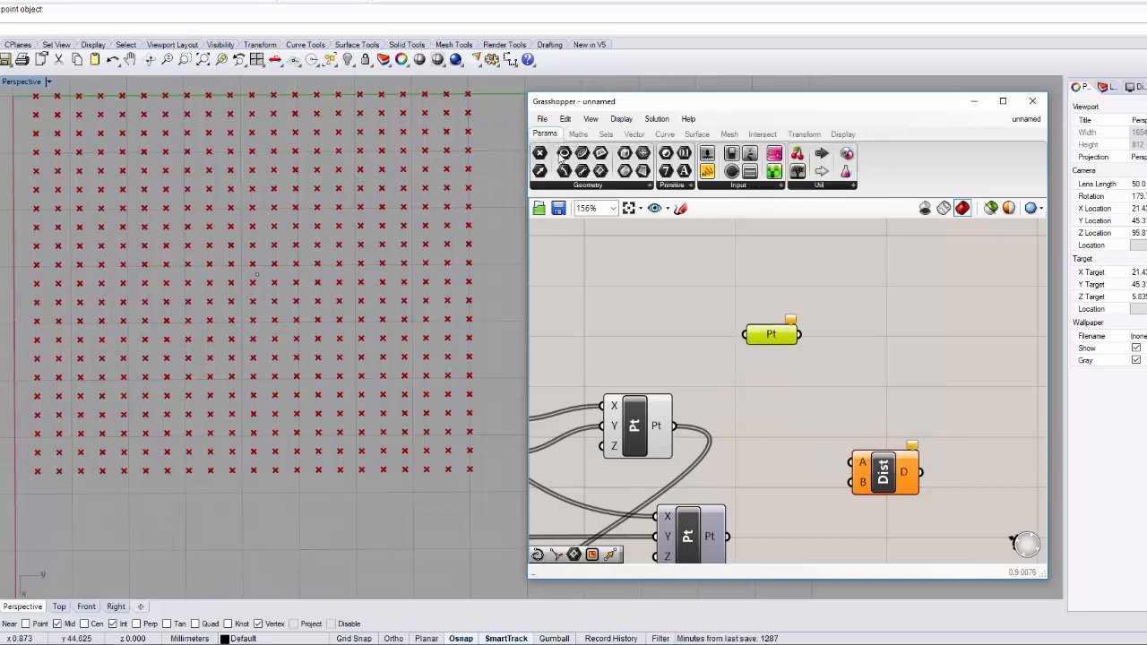
left_click_drag(706, 291, 700, 348)
key("Delete")
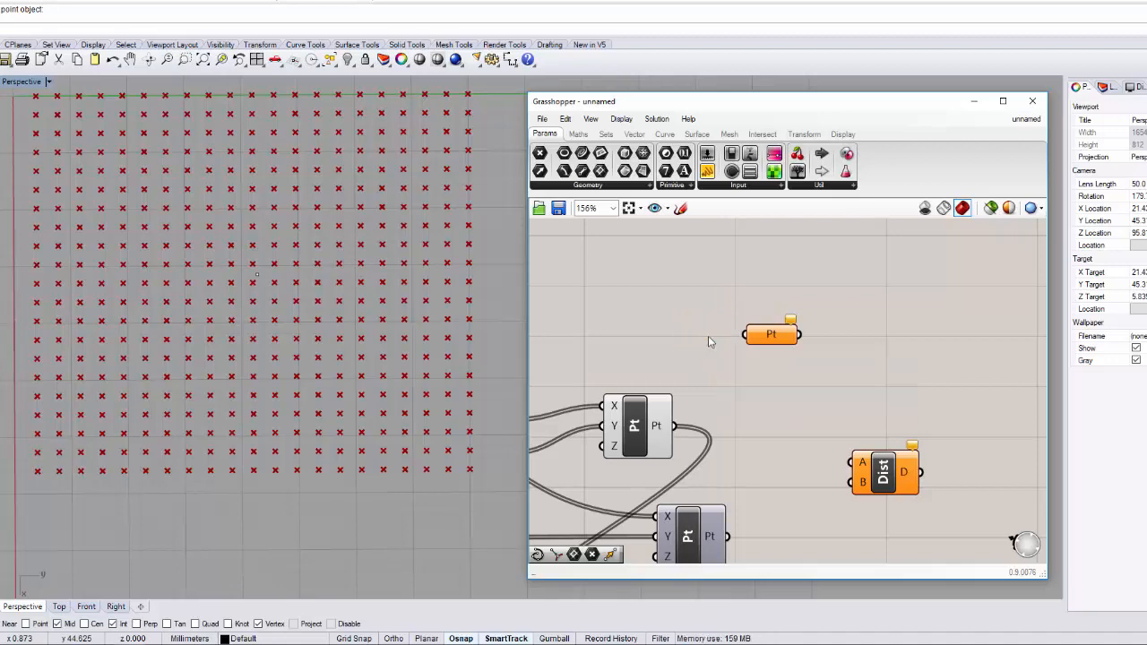
Step: Reference the newly drawn Rhino point in the Point parameter using Set one Point
right_click(769, 342)
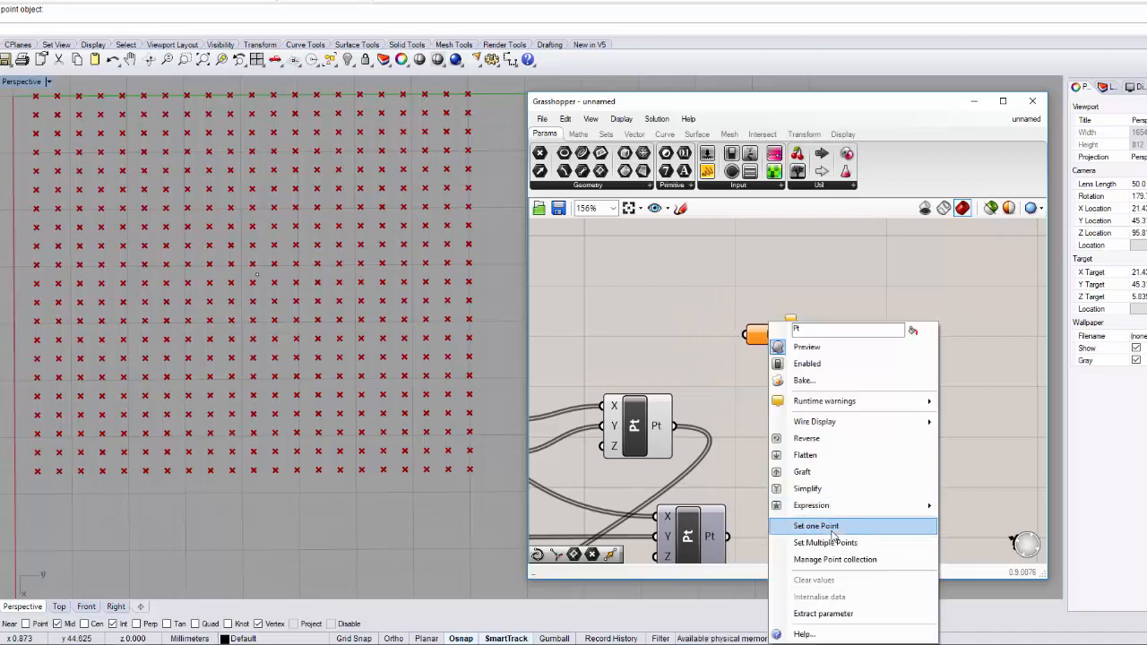
left_click(811, 526)
left_click(260, 275)
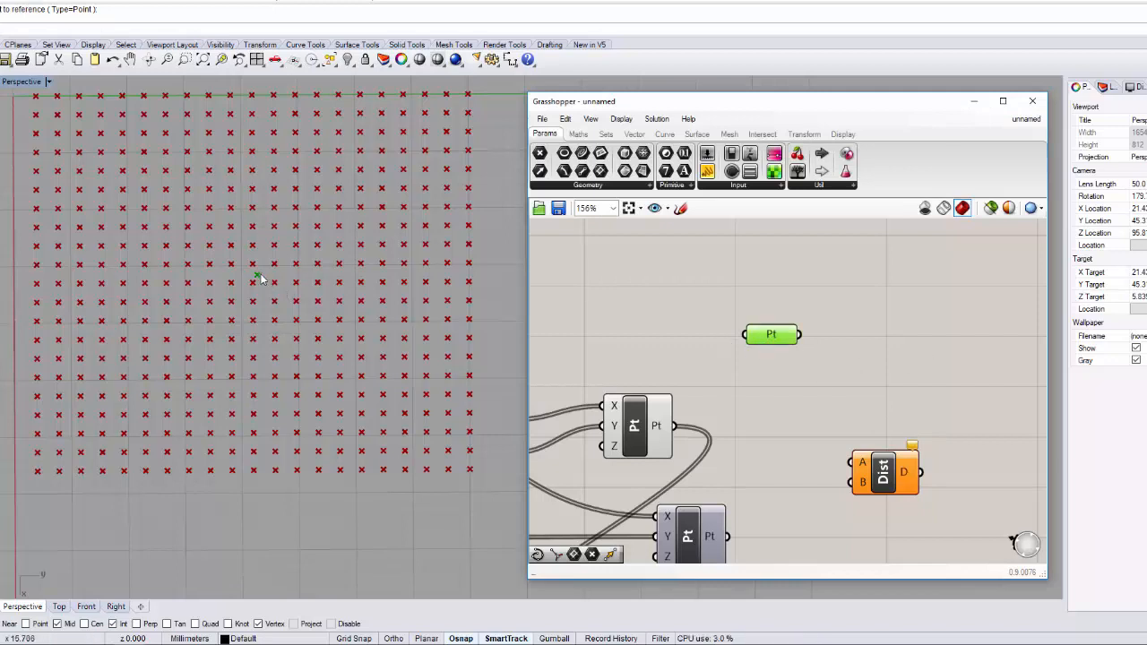
Step: Move the Rhino point slightly within the grid and connect the Point parameter to input A of the Distance component
left_click_drag(260, 280, 243, 230)
right_click_drag(780, 338, 630, 251)
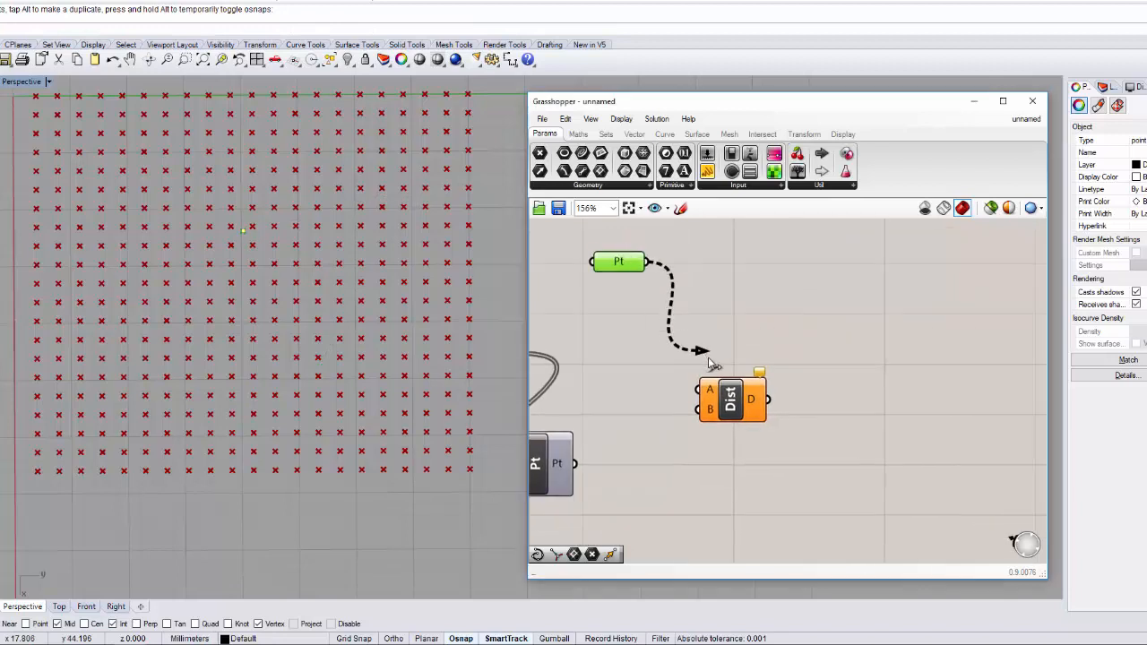
left_click_drag(708, 363, 698, 390)
Step: Connect the lower Construct Point's output to input B of the Distance component
right_click_drag(814, 307, 833, 266)
right_click_drag(596, 450, 631, 446)
right_click_drag(644, 344, 655, 397)
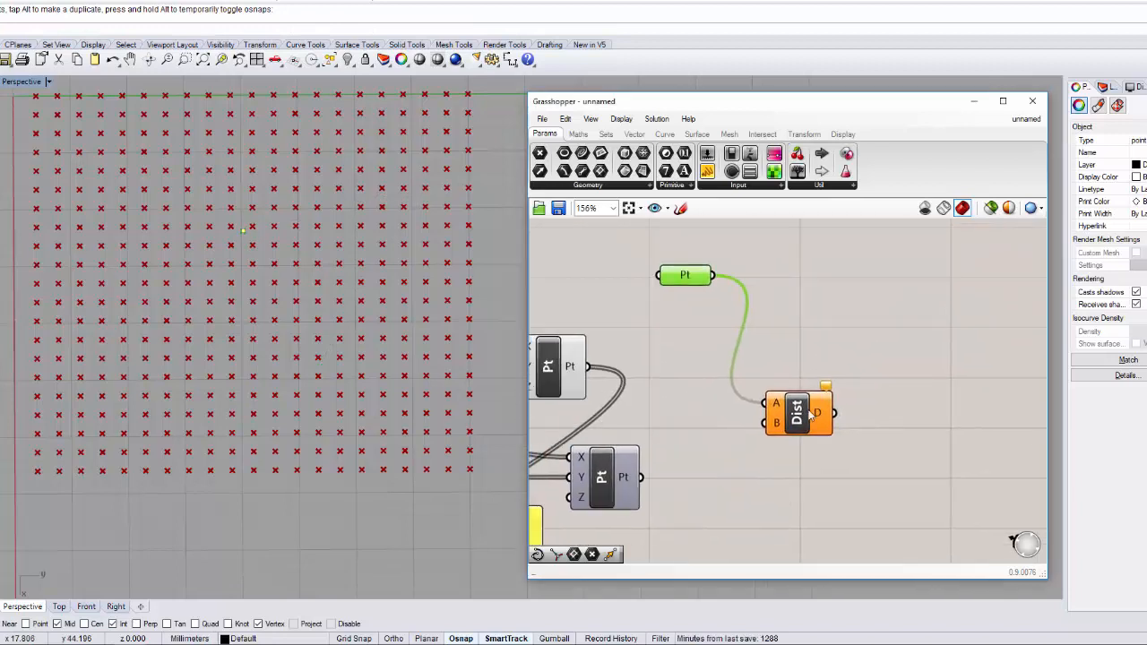
left_click_drag(641, 477, 767, 422)
Step: Replace the source of Distance input B with the upper Construct Point's output, checking its grid points by selecting the component
right_click_drag(585, 438, 637, 419)
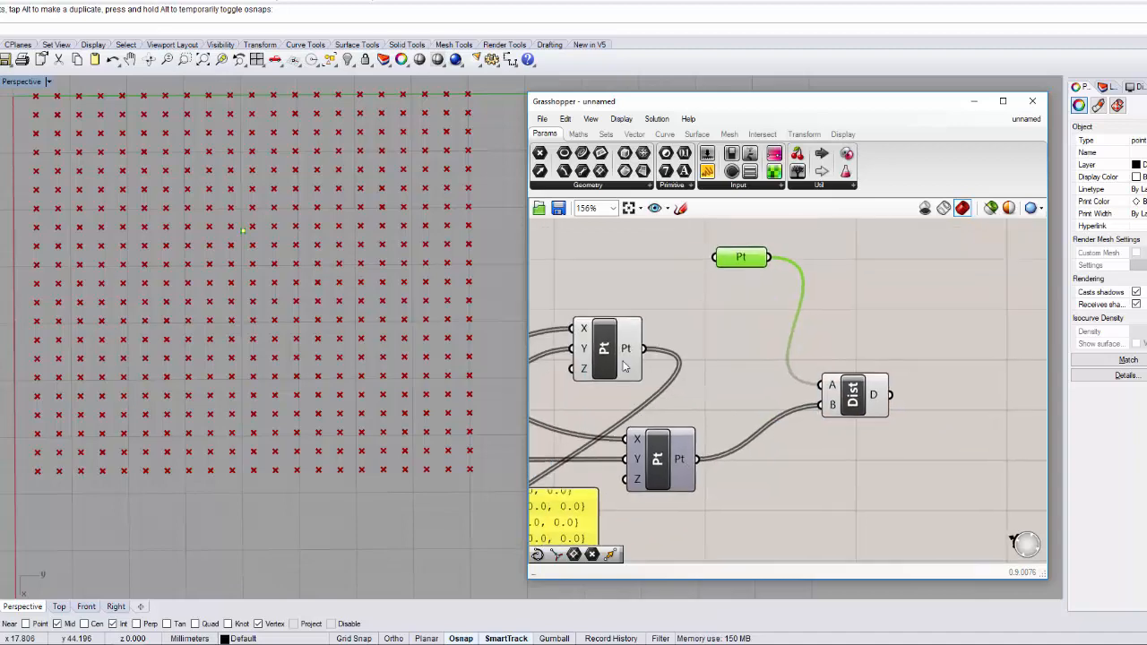
left_click_drag(625, 363, 642, 400)
right_click_drag(643, 399, 763, 338)
scroll(763, 339, "down", 3)
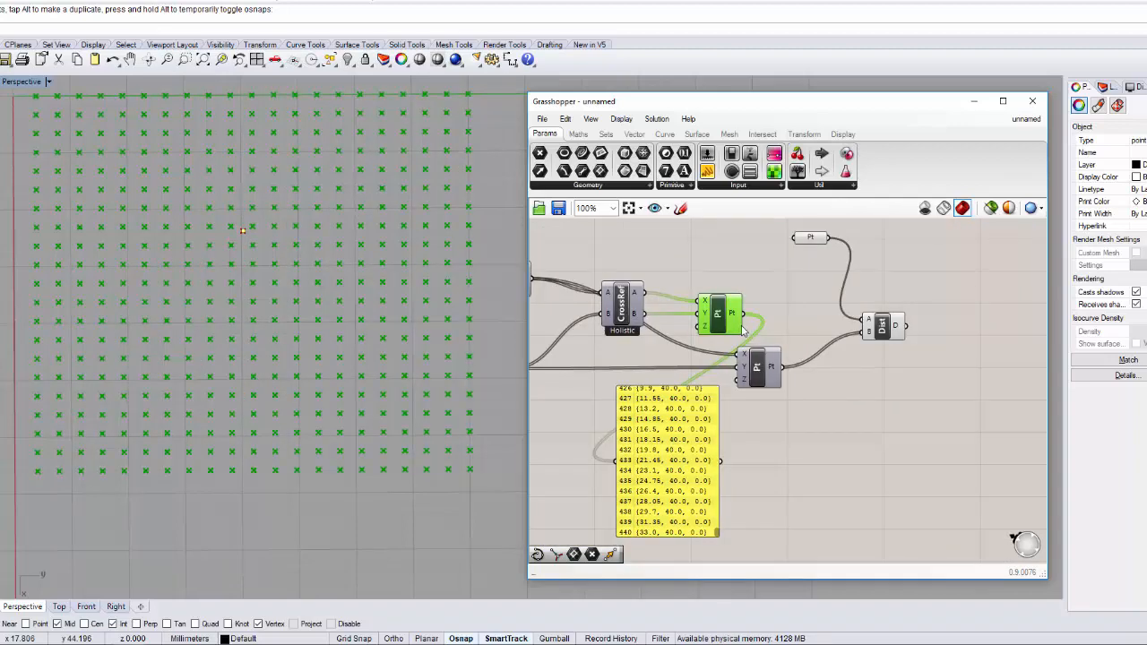
left_click_drag(857, 351, 865, 332)
right_click_drag(853, 347, 769, 347)
scroll(807, 346, "up", 1)
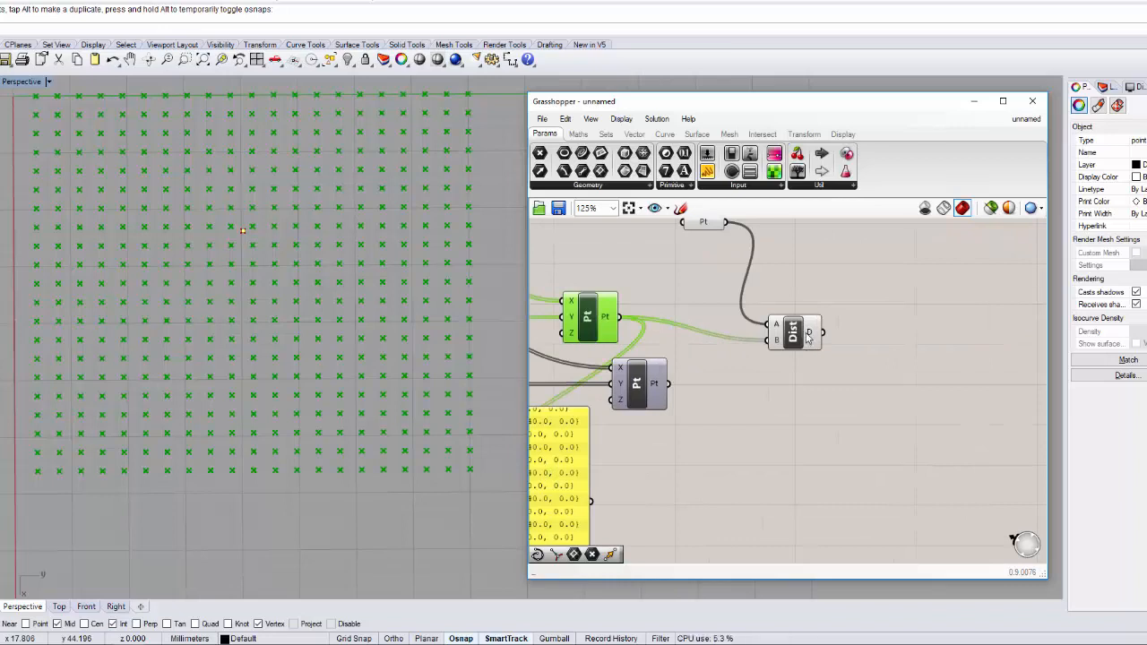
mouse_move(811, 336)
mouse_move(608, 319)
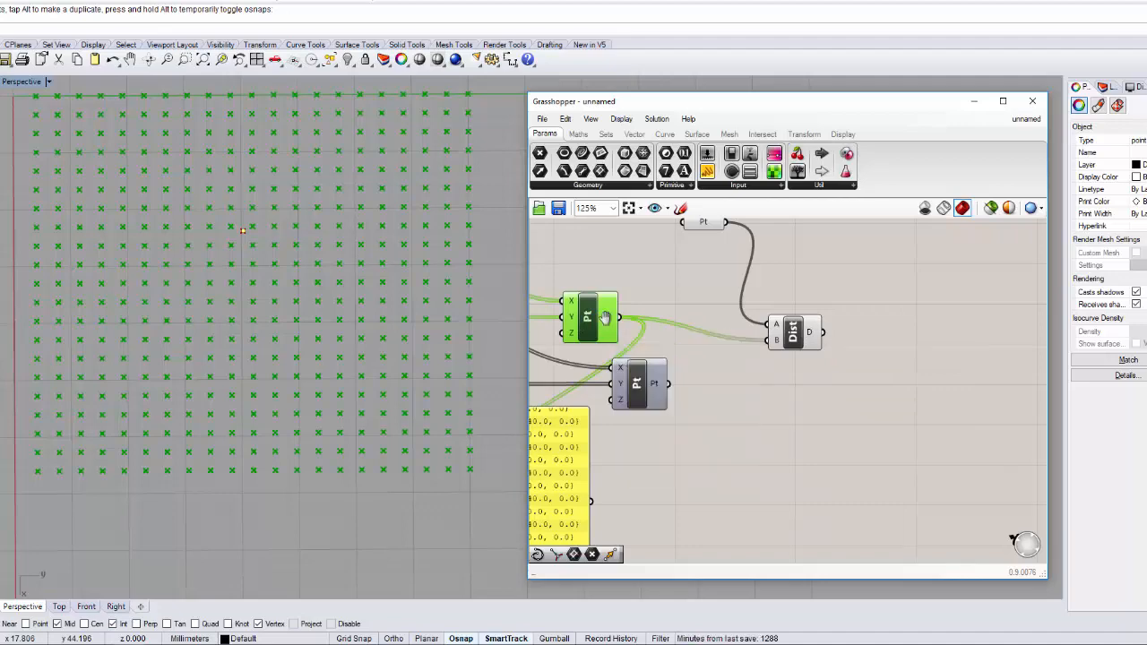
left_click(815, 376)
Step: Add a Sphere component to the right of the Distance component
right_click_drag(814, 376, 830, 376)
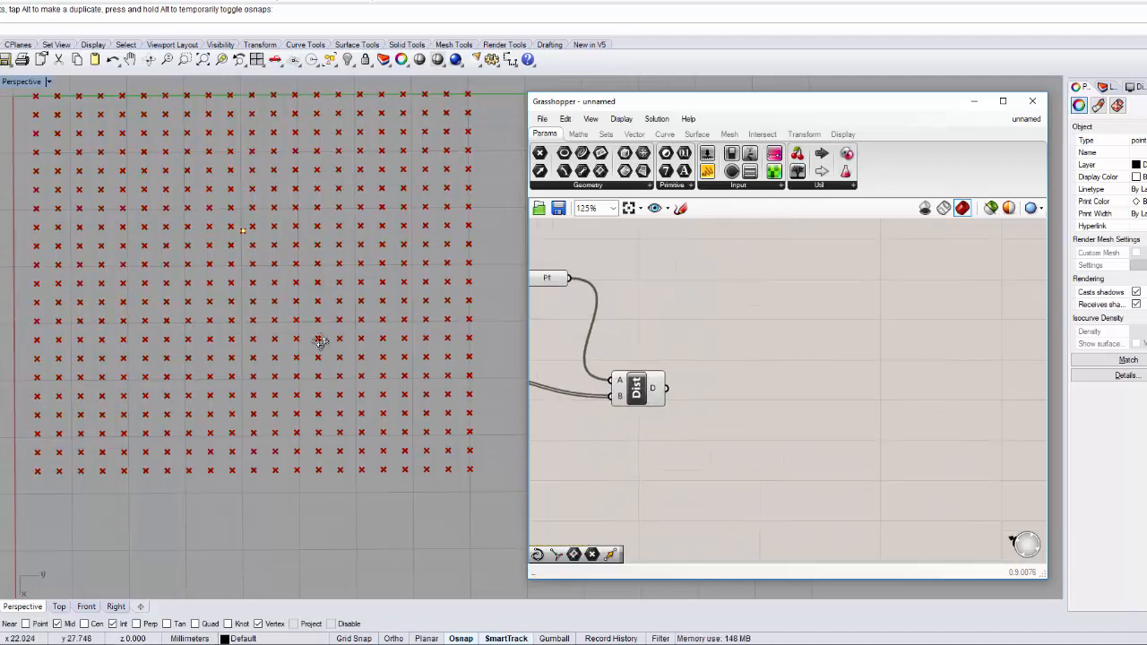
right_click_drag(320, 342, 301, 215)
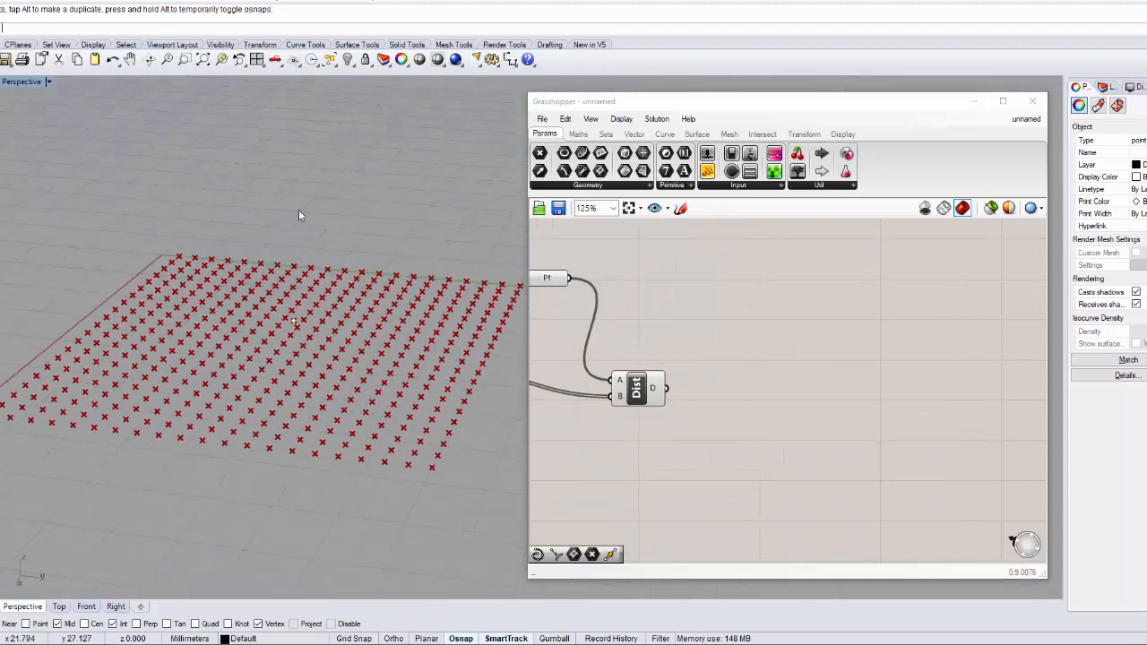
double_click(750, 356)
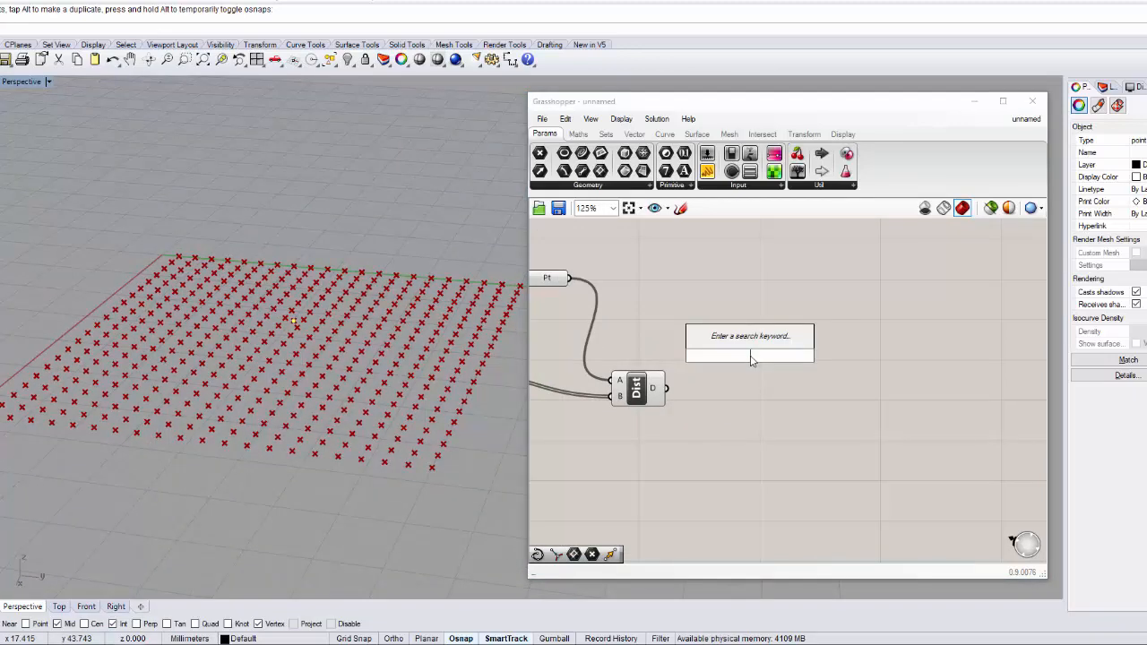
type("sphere")
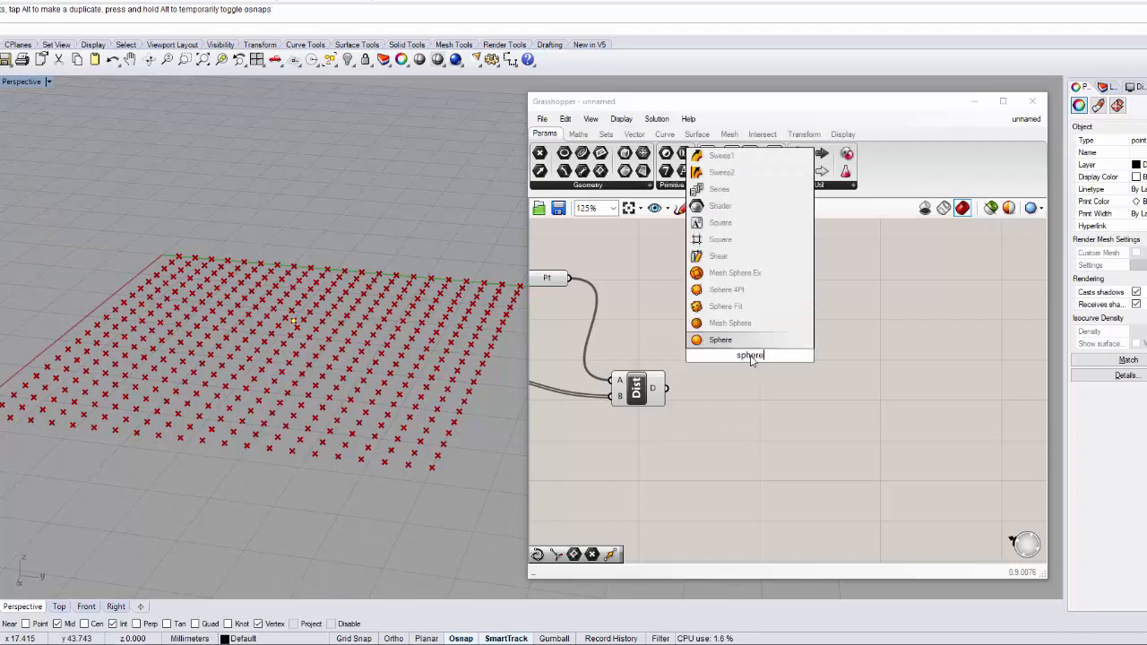
key("Return")
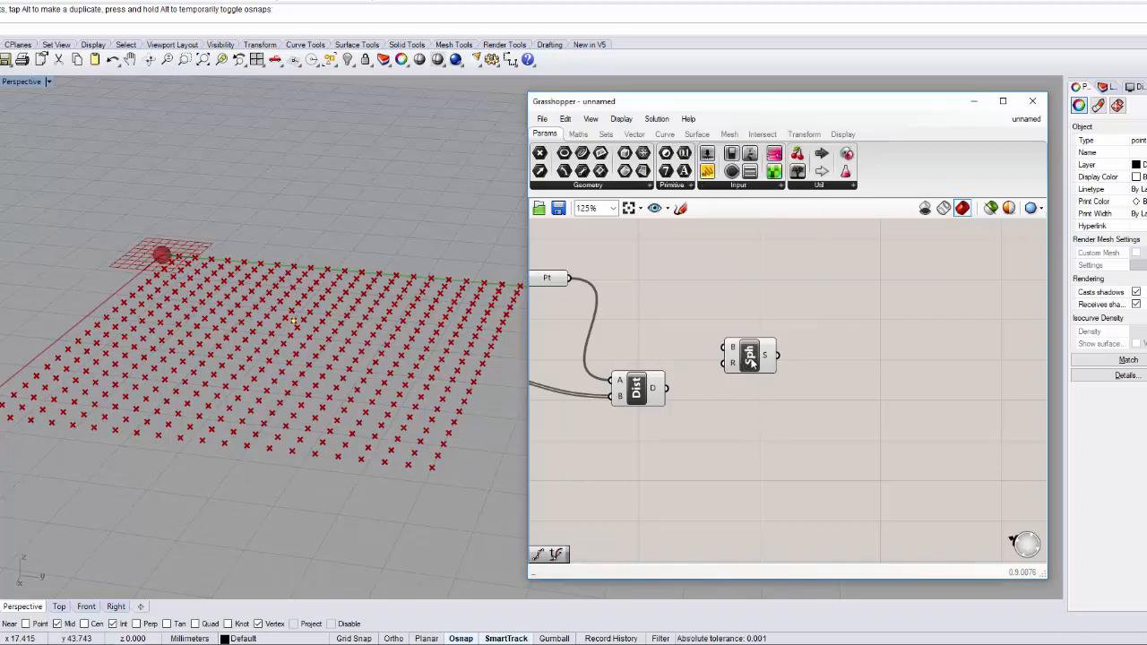
left_click_drag(751, 358, 749, 408)
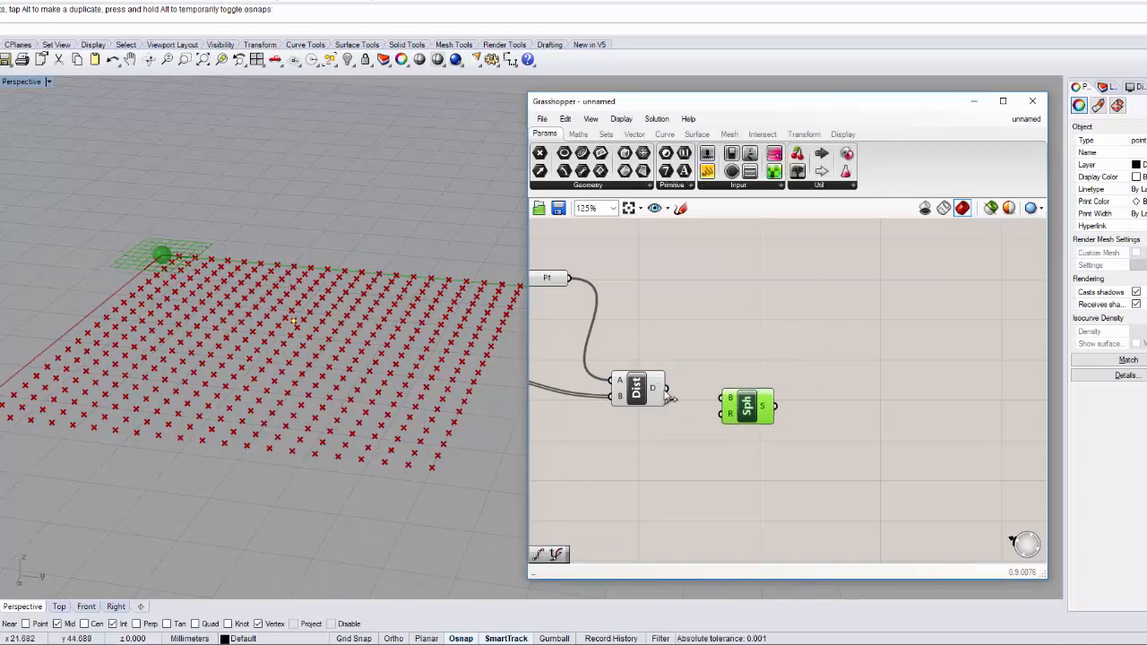
Step: Connect the Distance output to the Sphere's R input and the upper Construct Point's output to its B input
left_click_drag(724, 427, 724, 416)
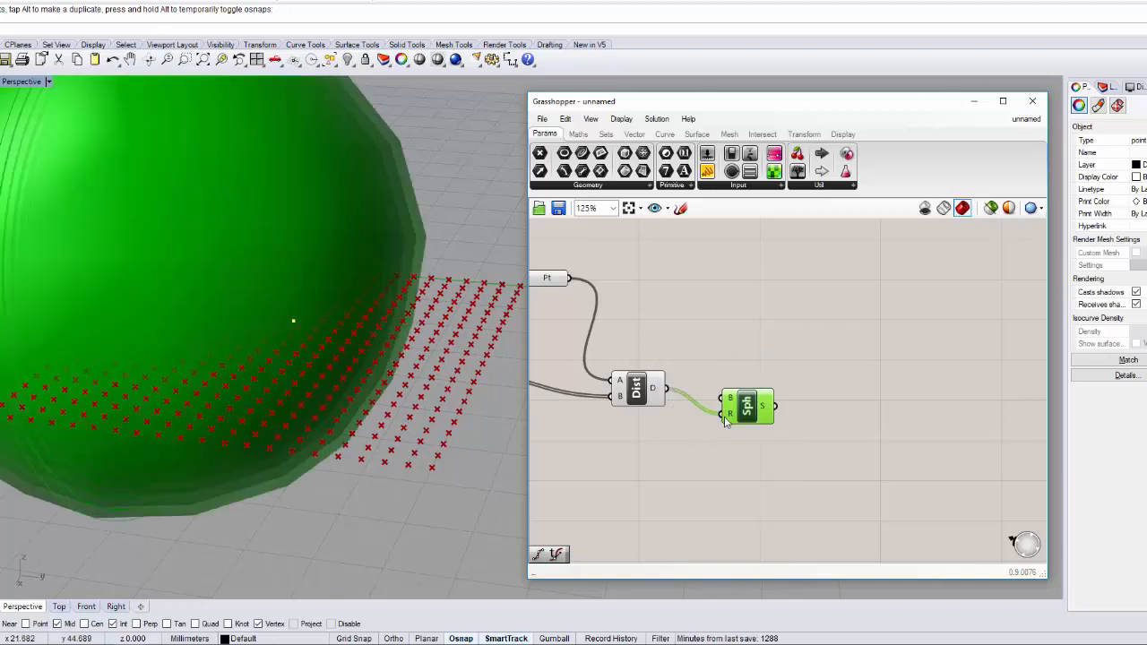
right_click_drag(681, 407, 780, 418)
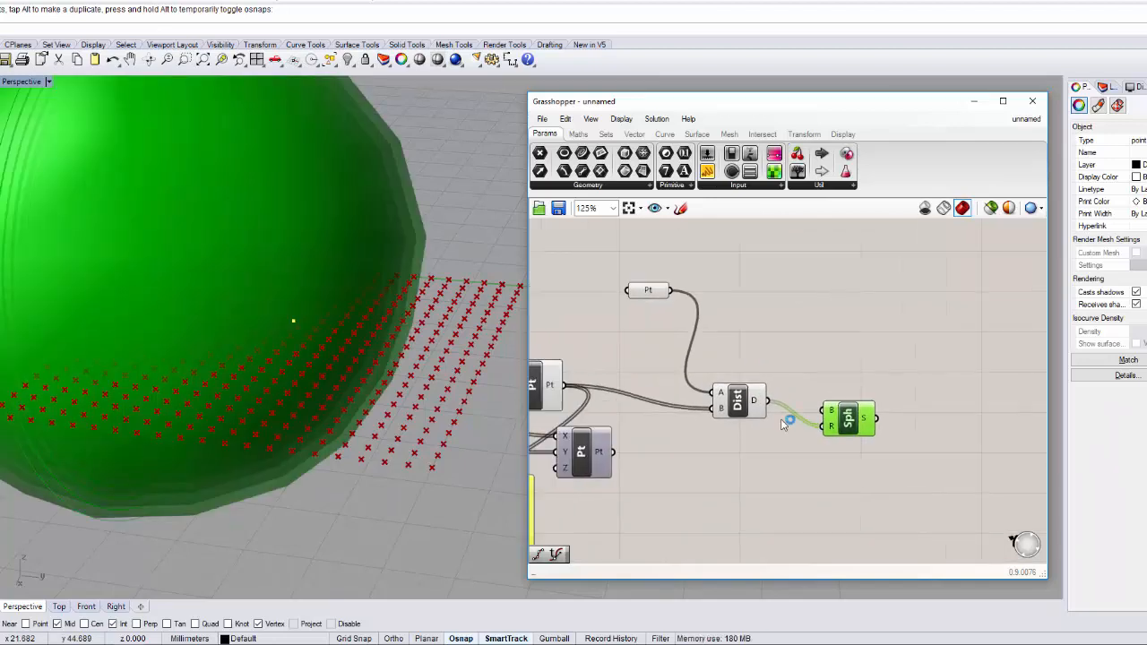
right_click_drag(658, 286, 729, 270)
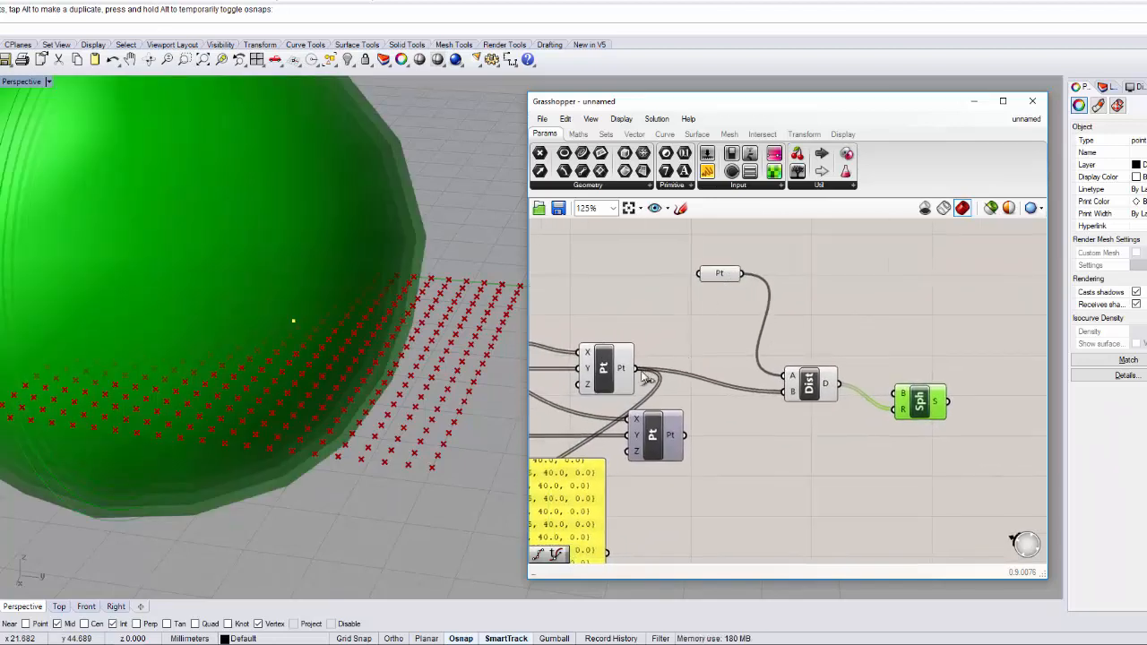
left_click_drag(753, 369, 900, 394)
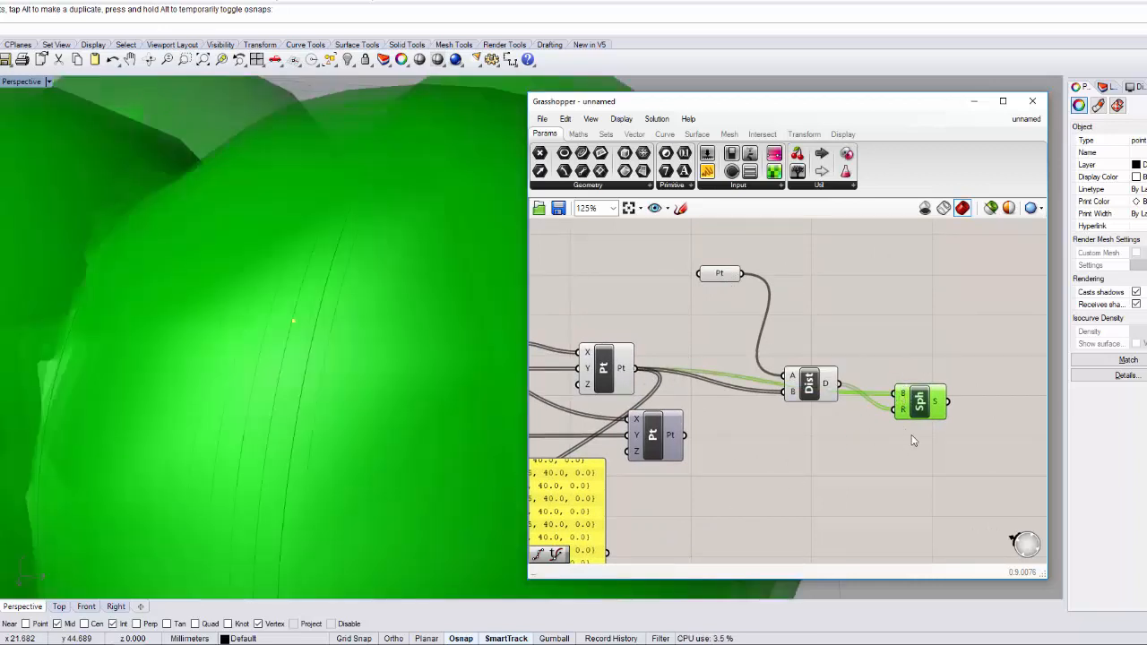
Step: Move the Distance component farther from the Sphere component and inspect the resulting spheres in the Rhino perspective view
right_click_drag(913, 440, 883, 413)
left_click_drag(802, 356, 751, 383)
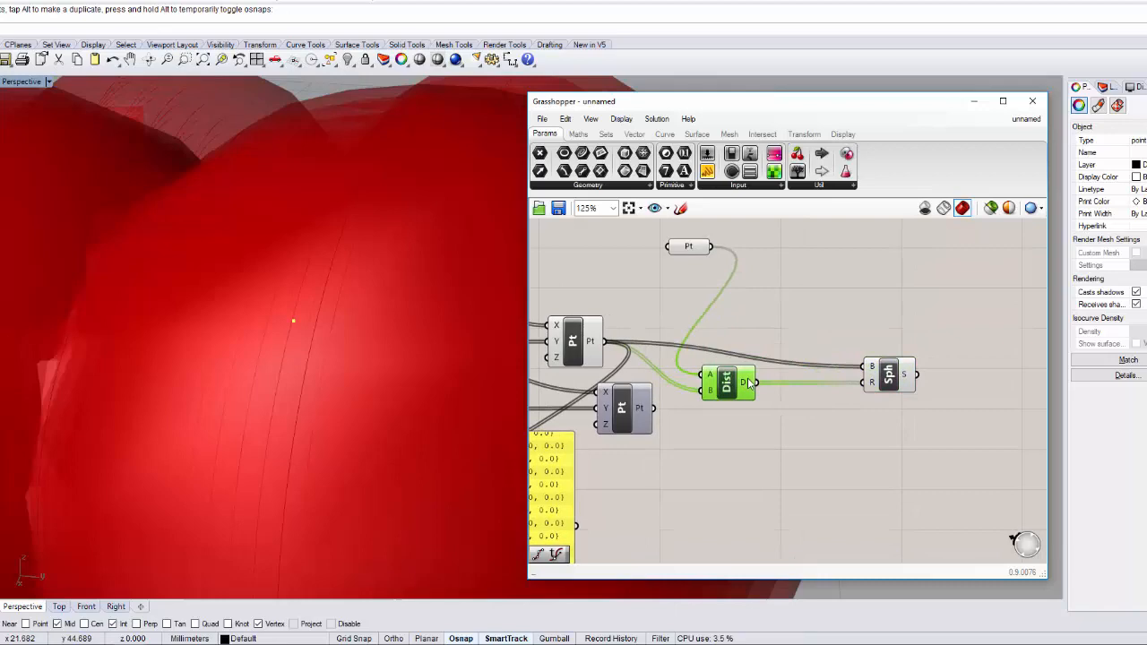
scroll(305, 372, "down", 5)
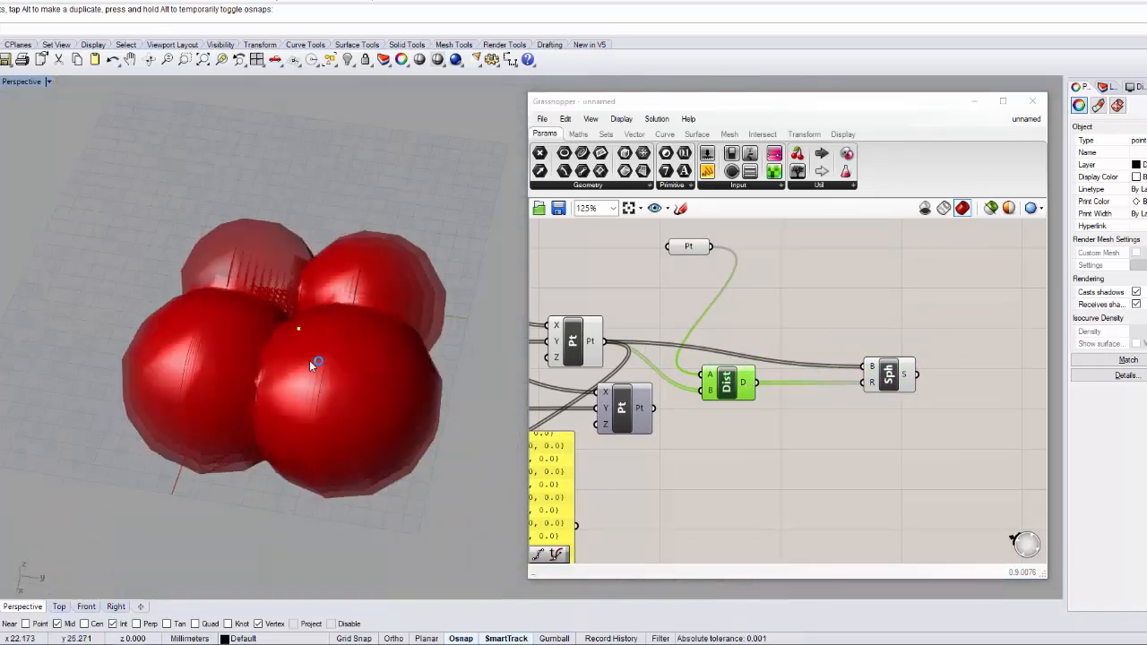
scroll(312, 377, "up", 3)
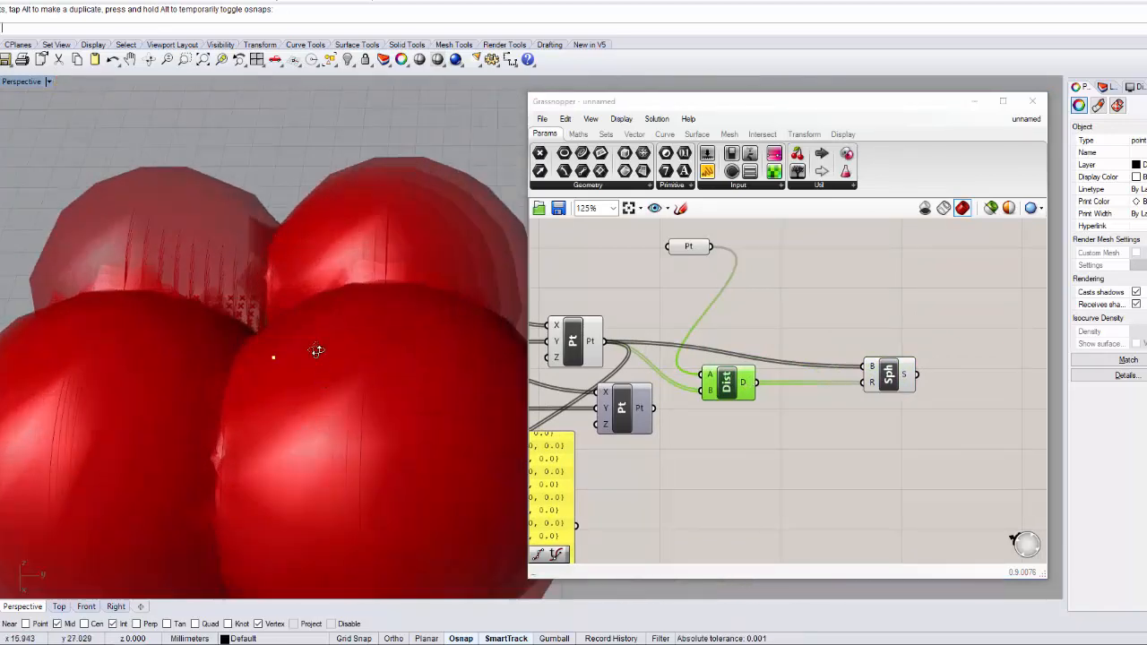
right_click_drag(317, 350, 308, 328)
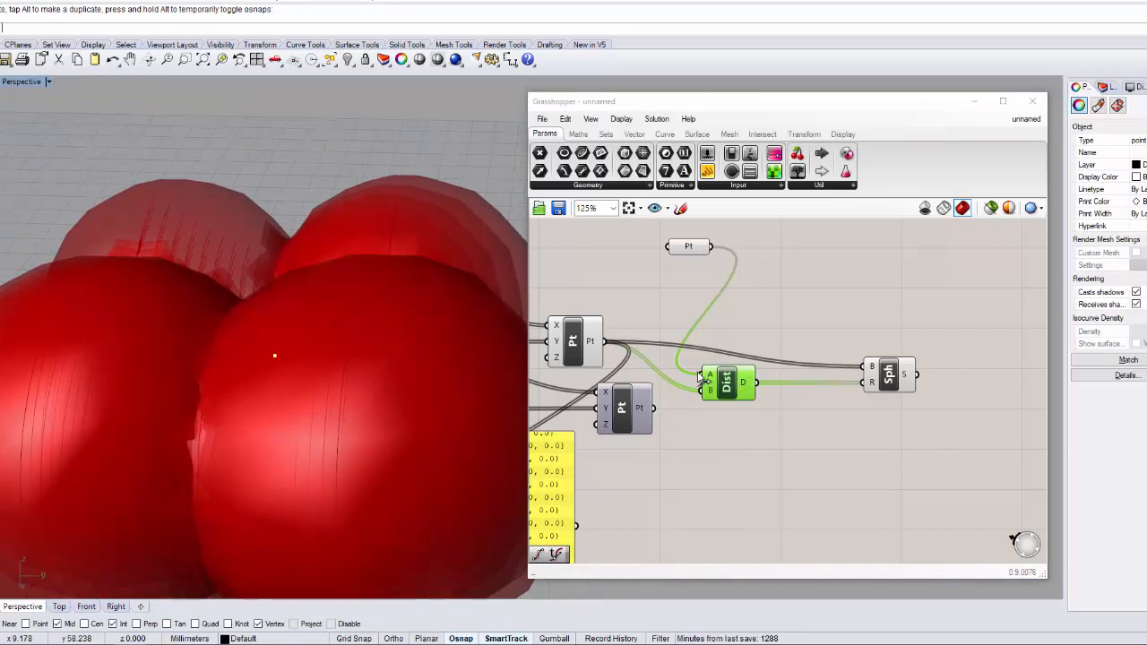
mouse_move(749, 386)
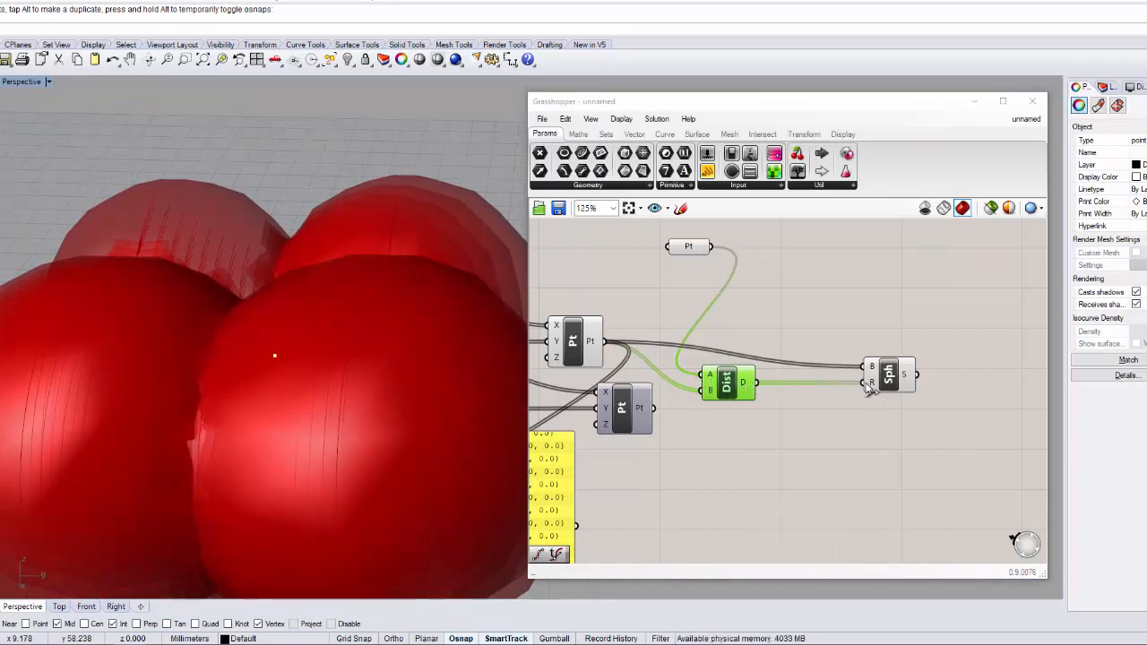
Step: Set both Domain end sliders to 4 and the lower Domain start slider to 1
right_click_drag(643, 417, 922, 394)
scroll(922, 393, "down", 5)
scroll(715, 377, "up", 6)
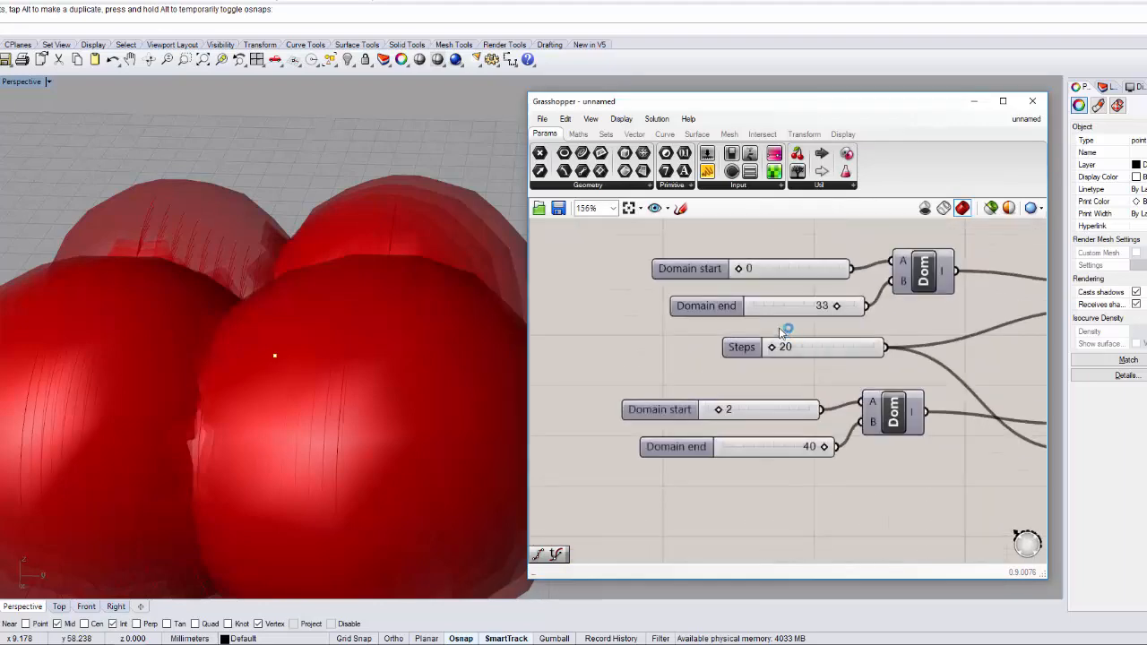
scroll(781, 326, "up", 1)
left_click_drag(851, 301, 760, 303)
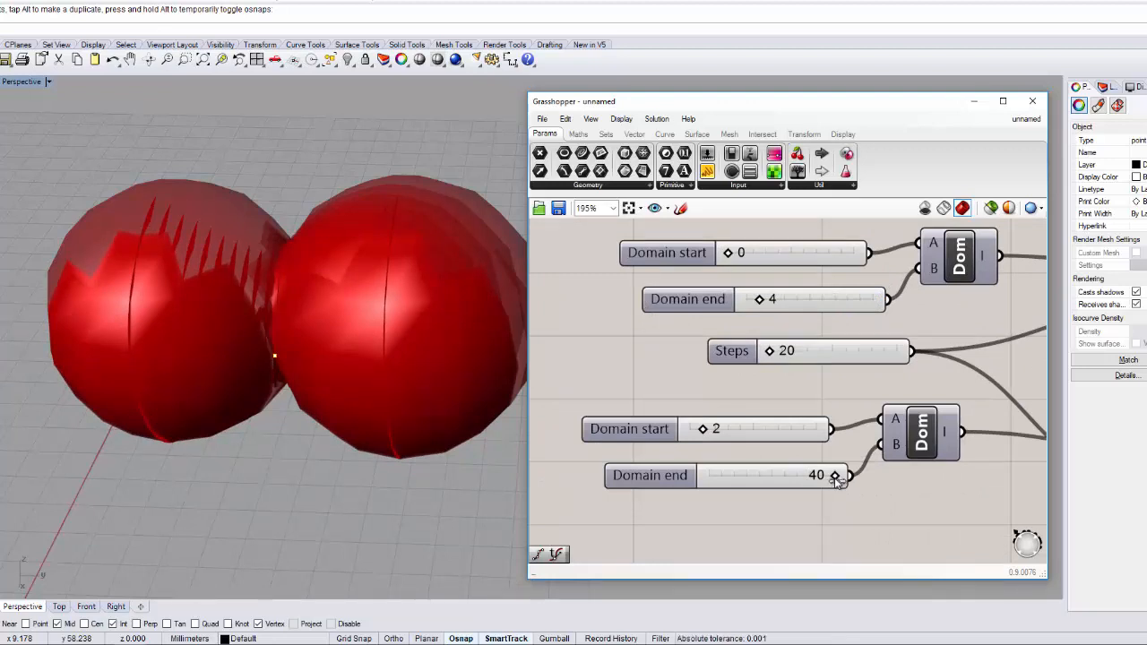
left_click_drag(818, 479, 721, 475)
left_click_drag(704, 431, 699, 431)
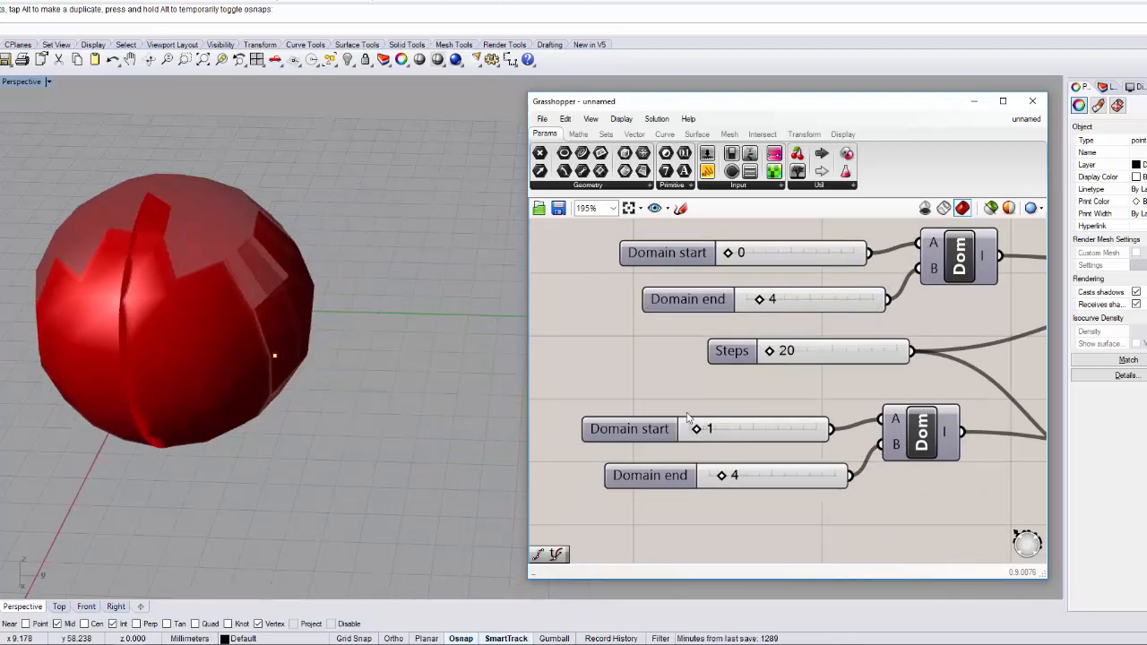
Step: Set the Steps slider to 28 and the upper Domain start slider to 1
right_click_drag(782, 380, 614, 378)
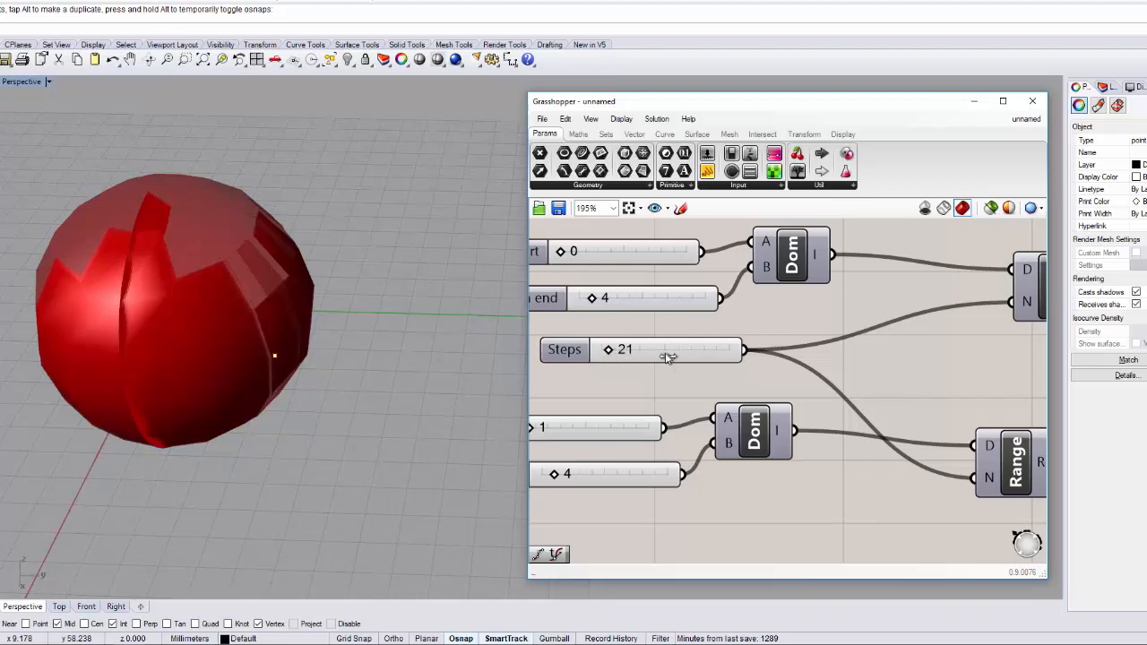
mouse_move(669, 357)
left_mouse_down()
mouse_move(728, 350)
mouse_move(654, 354)
left_mouse_up()
left_click_drag(562, 257, 568, 258)
right_click_drag(561, 370, 772, 353)
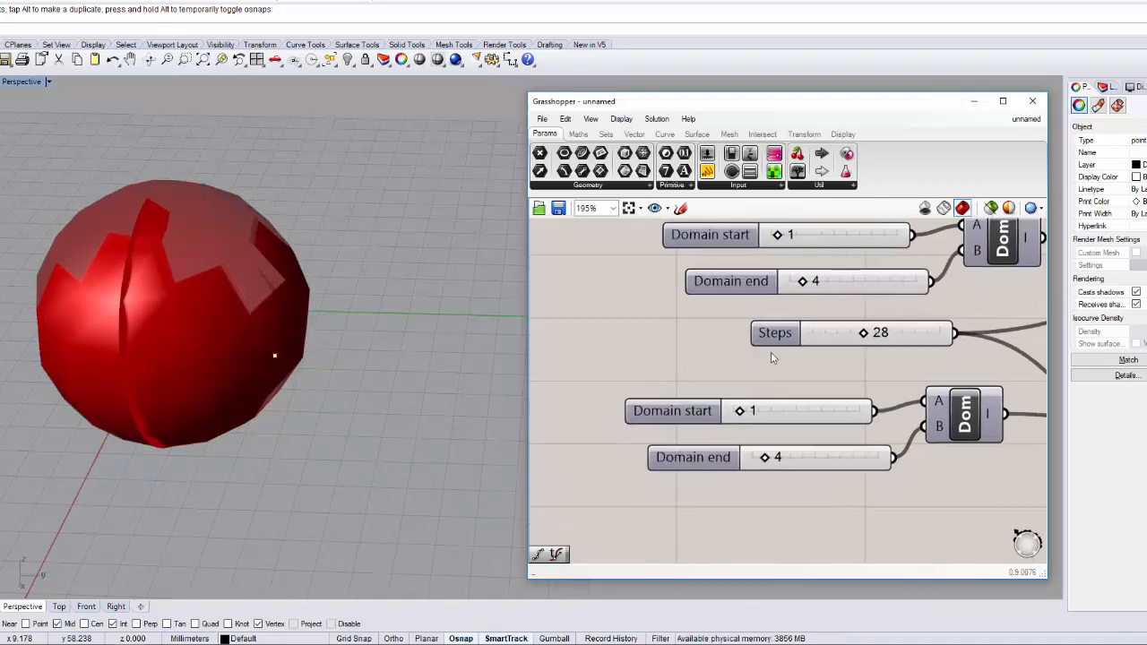
Step: Move the Point parameter that feeds the Distance component slightly farther left on the canvas
right_click_drag(790, 436, 602, 452)
scroll(601, 447, "down", 6)
scroll(957, 448, "up", 4)
left_click(736, 293)
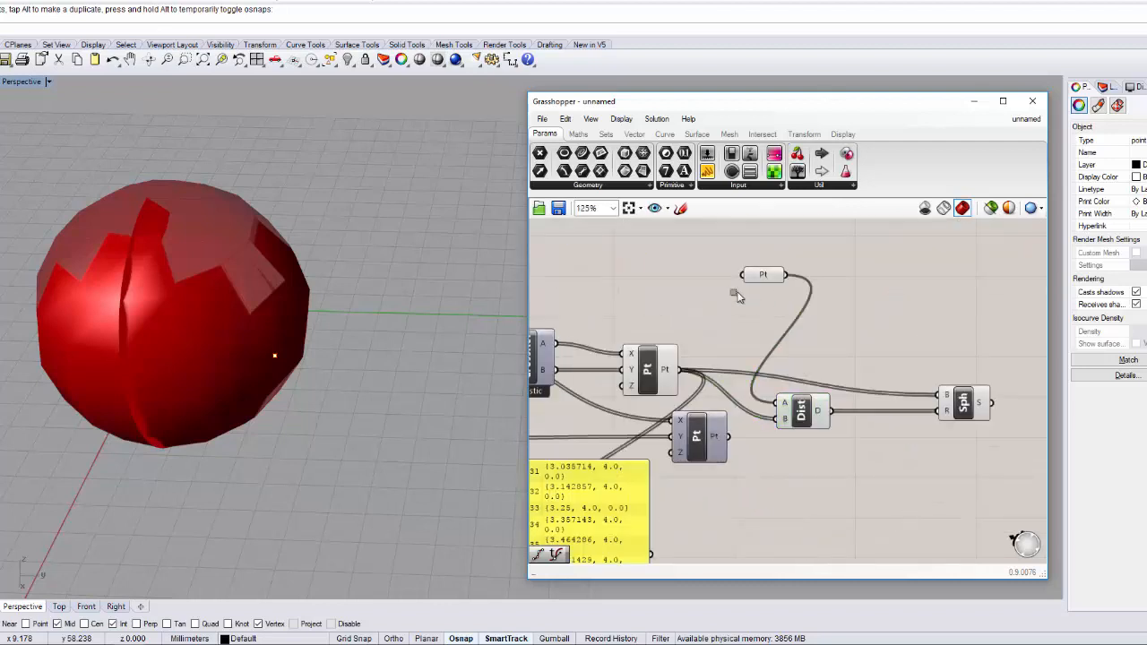
left_click_drag(759, 273, 717, 271)
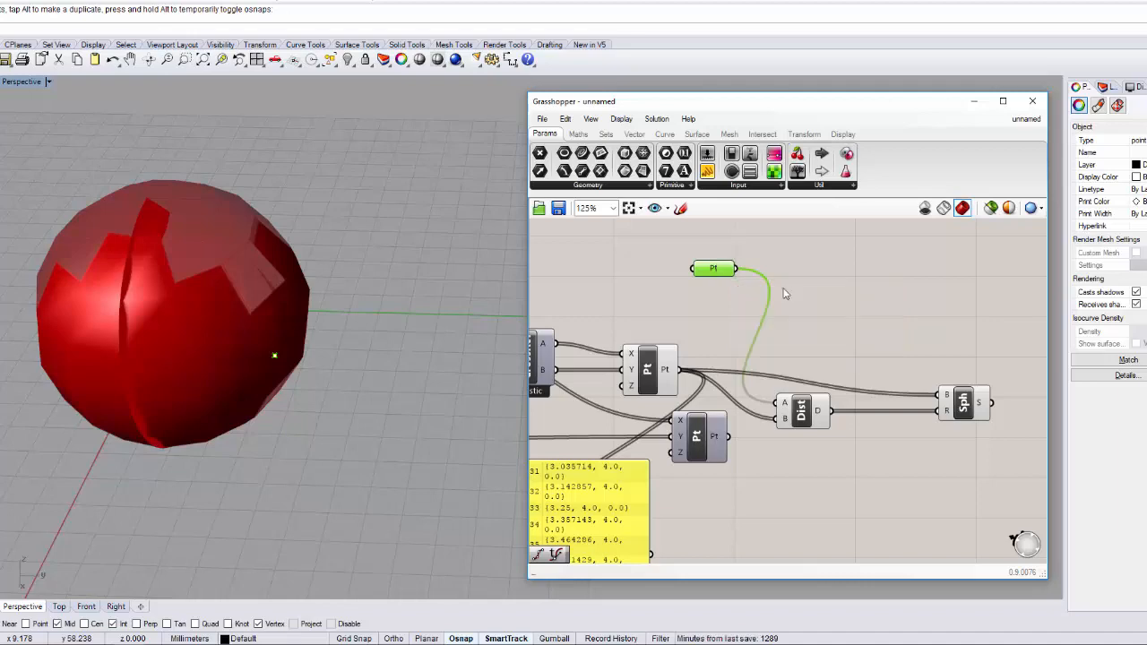
Step: Set both Domain end sliders to 40
right_click_drag(894, 375, 893, 345)
left_click(845, 339)
right_click_drag(609, 359, 1040, 322)
scroll(747, 292, "down", 1)
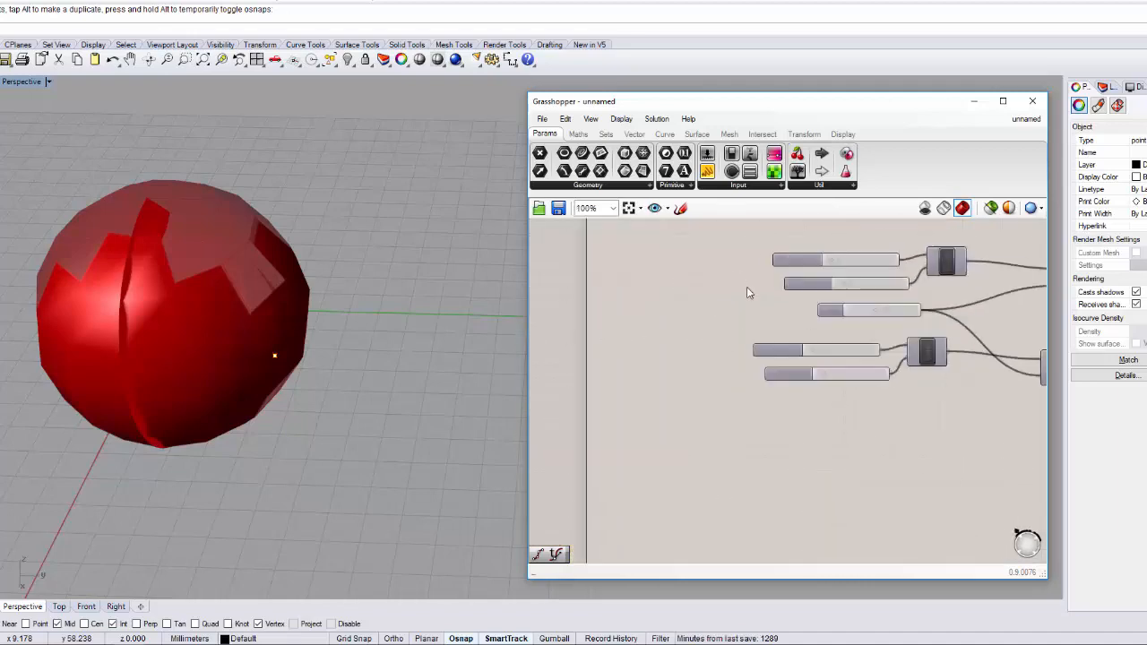
scroll(748, 293, "up", 1)
right_click_drag(815, 299, 670, 348)
left_click_drag(820, 336, 851, 342)
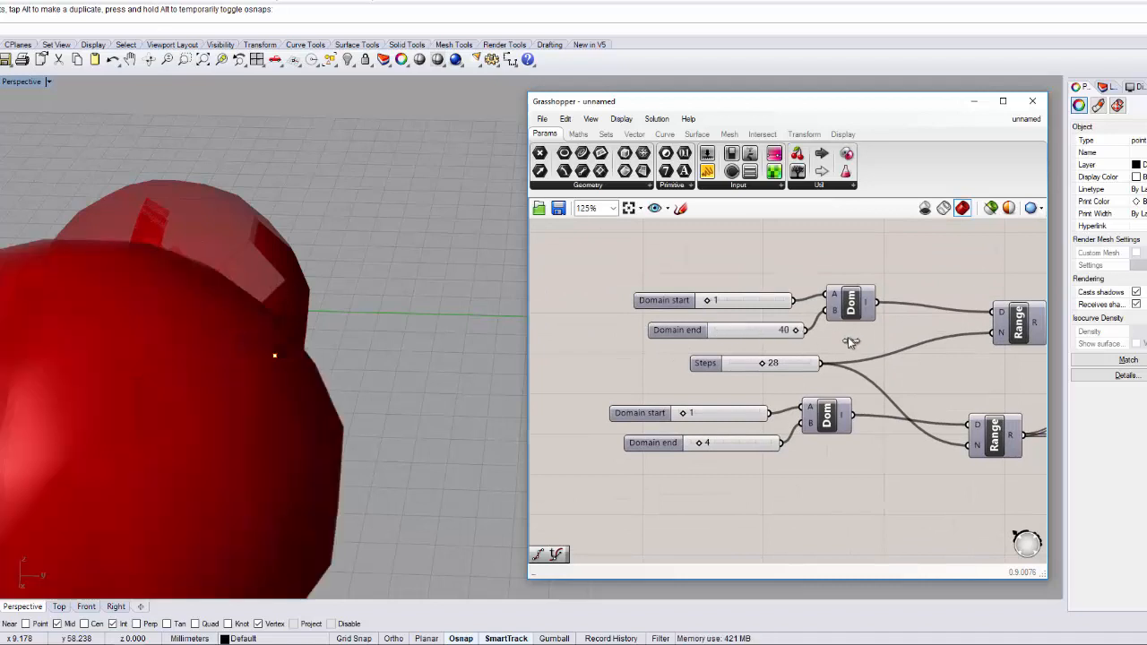
left_click_drag(702, 445, 850, 445)
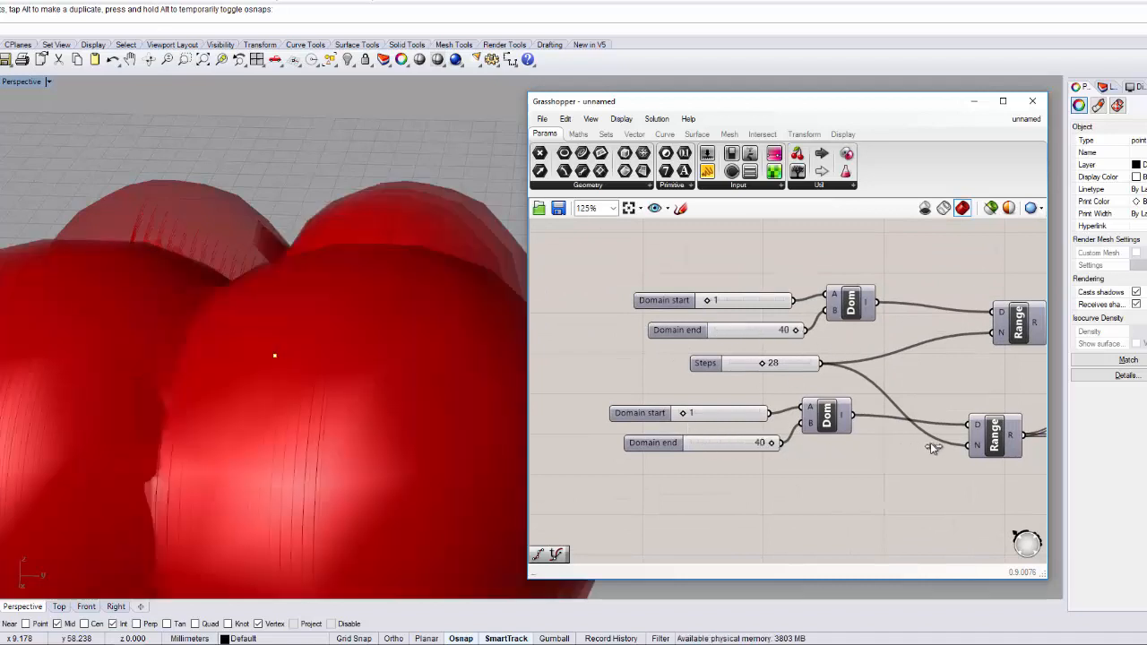
Step: Add a Multiplication component below the Distance component and connect the Distance output to its A input
scroll(789, 353, "down", 3)
right_click_drag(803, 351, 687, 292)
right_click_drag(968, 267, 818, 267)
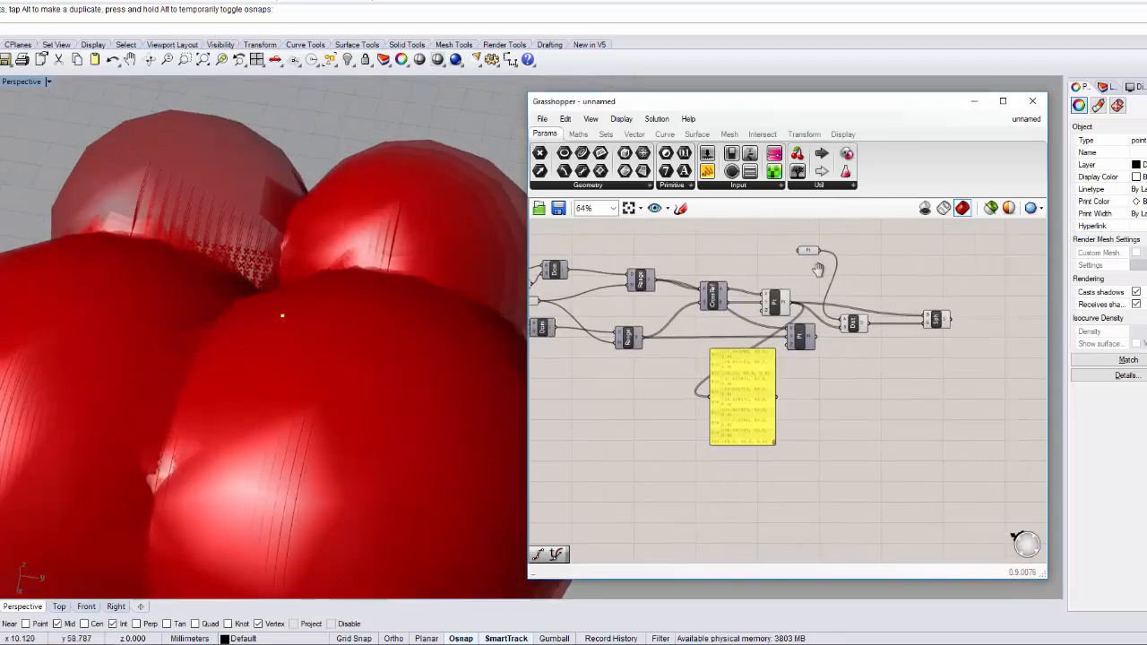
left_click_drag(779, 307, 769, 320)
right_click_drag(768, 322, 728, 333)
scroll(765, 278, "up", 5)
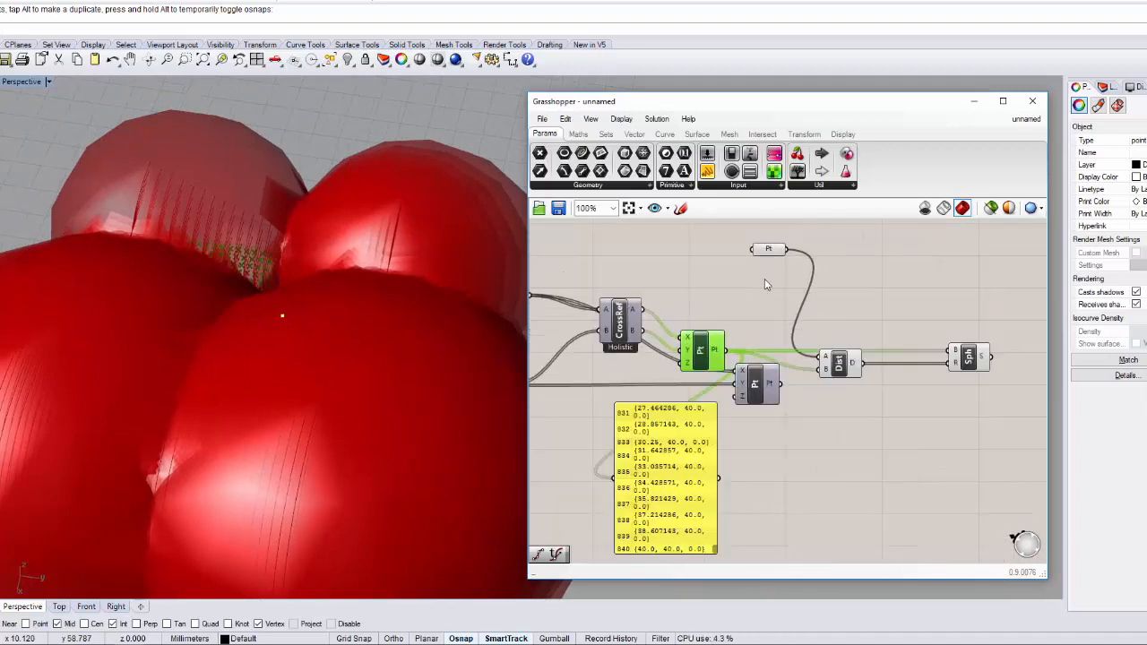
double_click(723, 461)
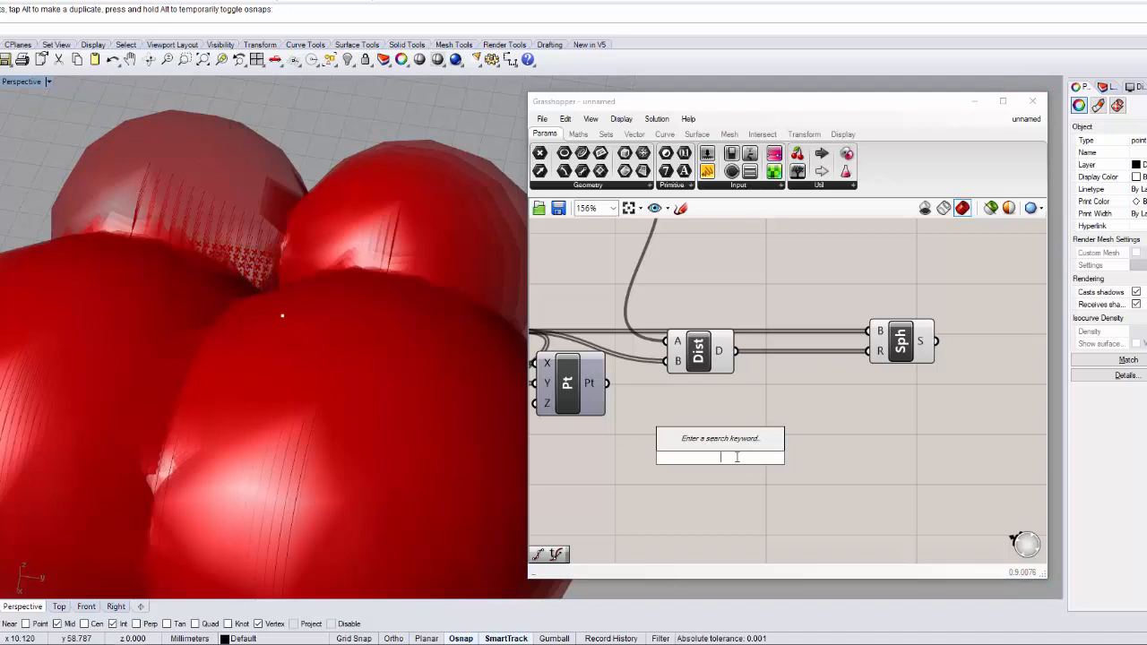
type("mult")
key("Return")
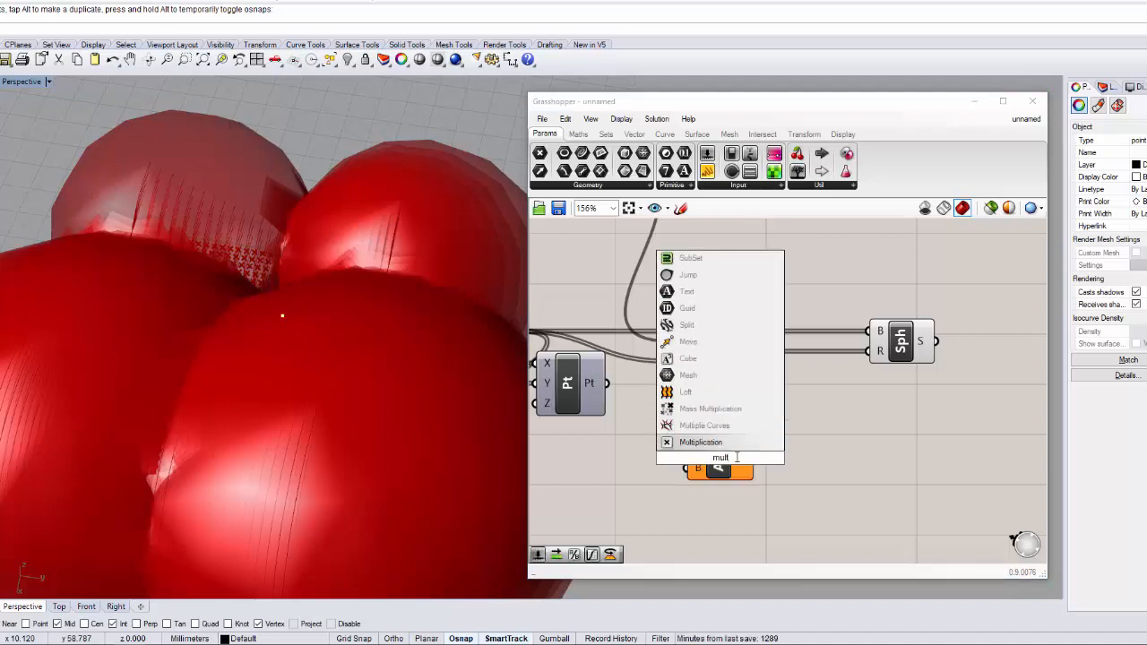
left_click_drag(718, 459, 789, 462)
left_click_drag(734, 350, 763, 452)
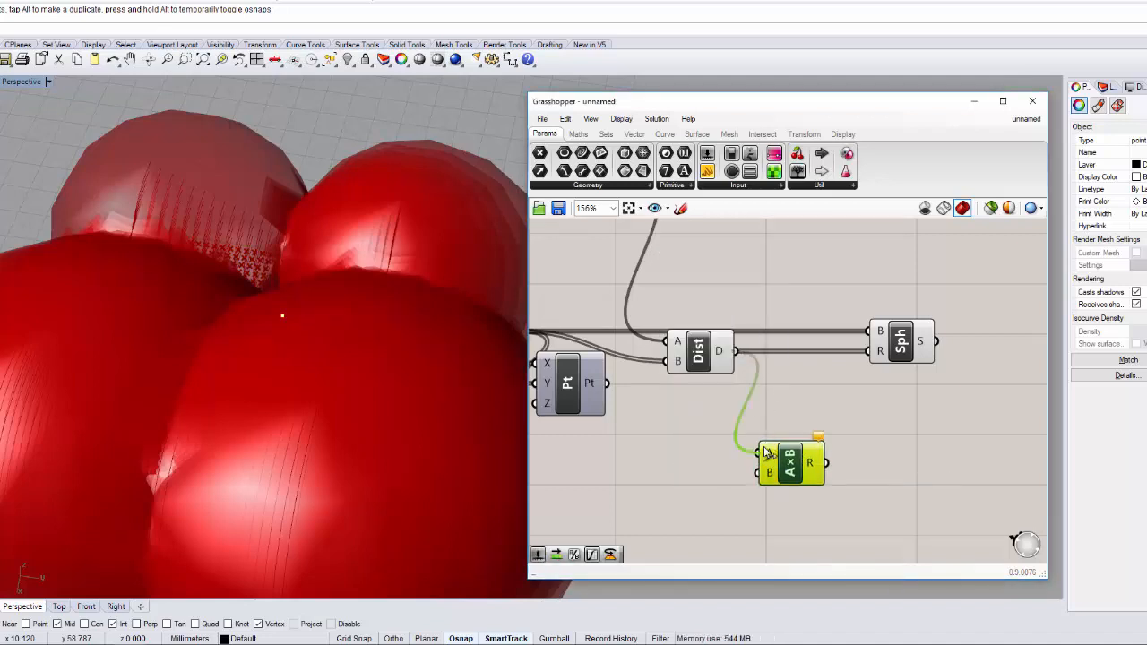
Step: Create a number slider from 0.00, wire it to the Multiplication's B input, and connect the Multiplication result to the Sphere radius
double_click(663, 492)
type("0")
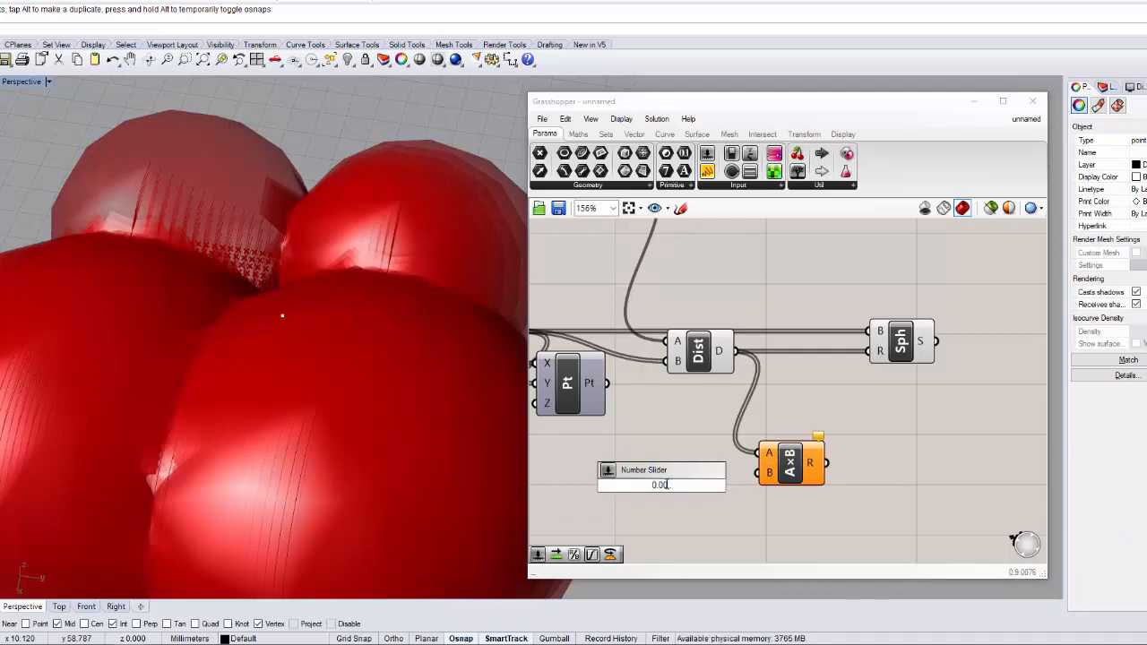
key("Return")
left_click_drag(588, 488, 481, 491)
left_click_drag(638, 488, 671, 488)
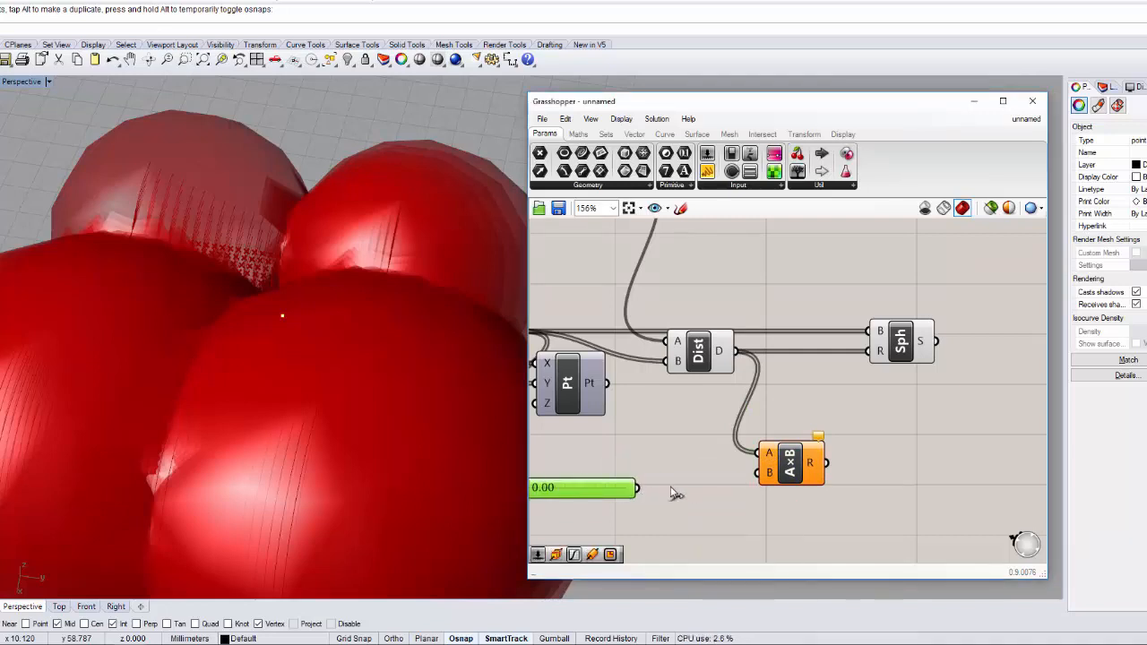
left_click_drag(801, 463, 802, 462)
left_click_drag(865, 421, 750, 501)
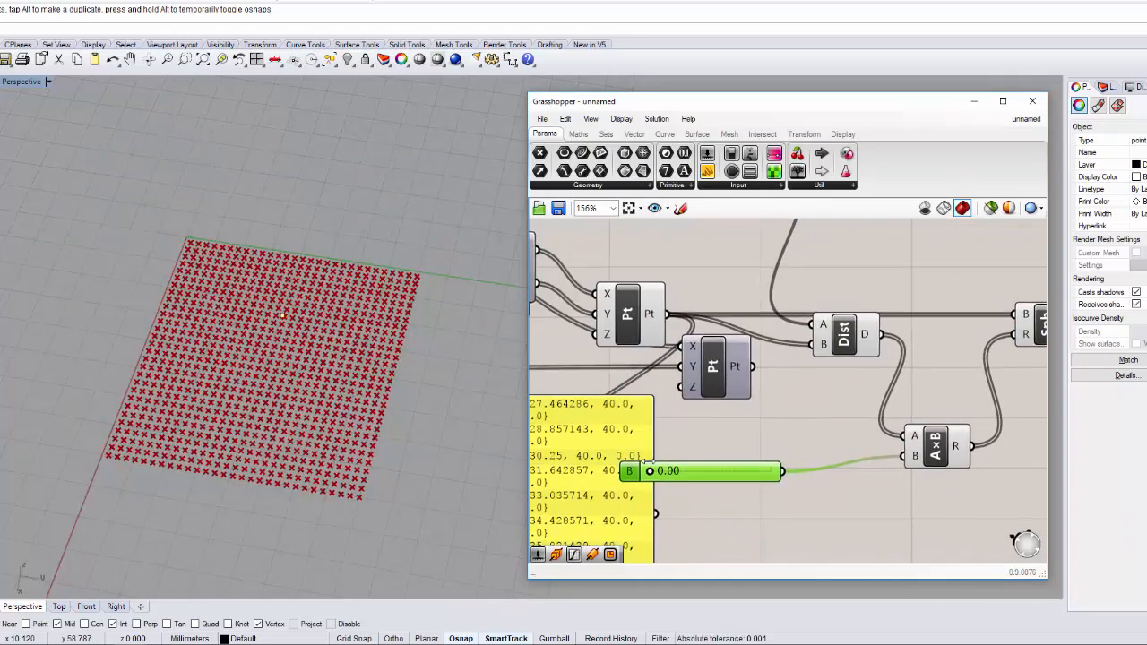
Step: Set the slider feeding the Multiplication's B input to 0.01
scroll(760, 460, "up", 6)
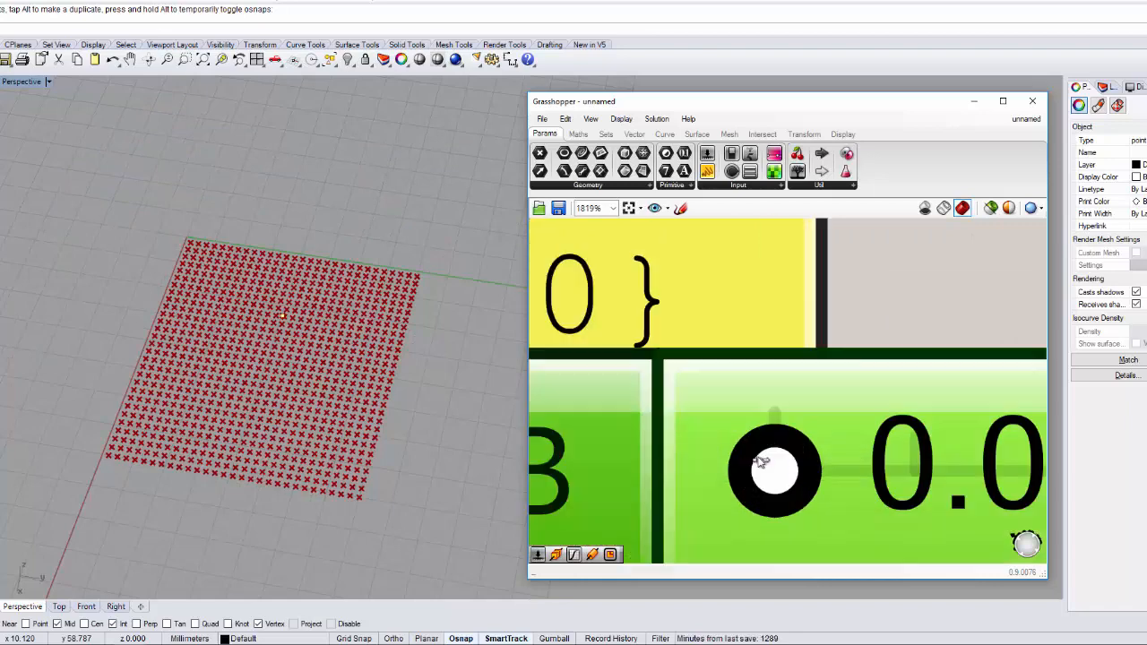
scroll(307, 358, "up", 10)
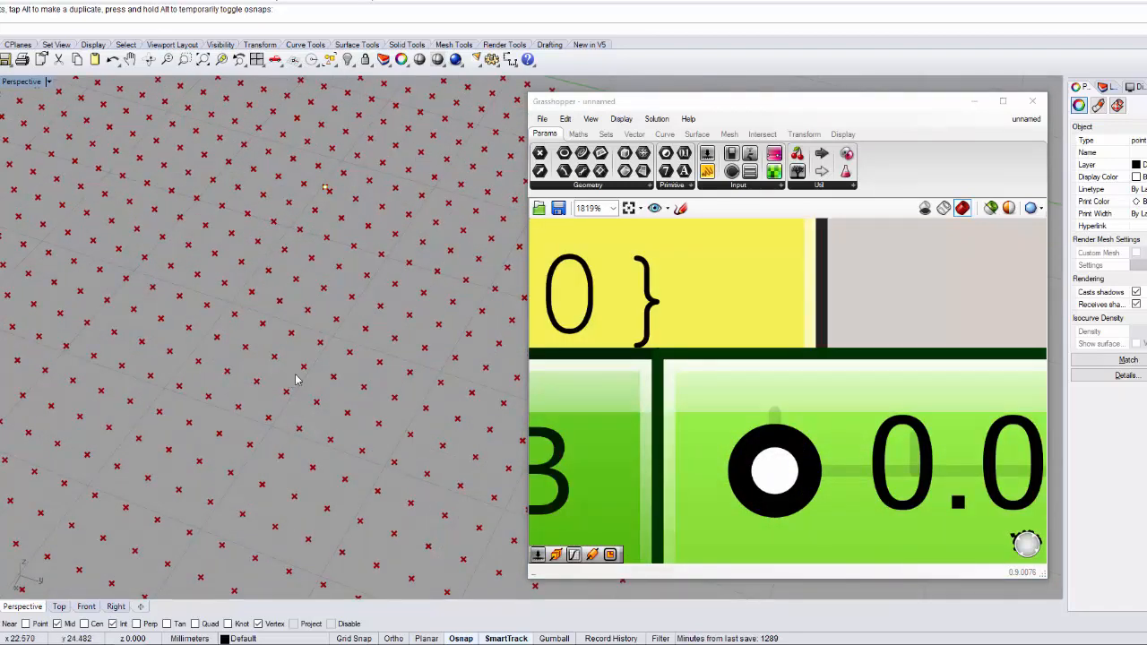
scroll(786, 478, "up", 4)
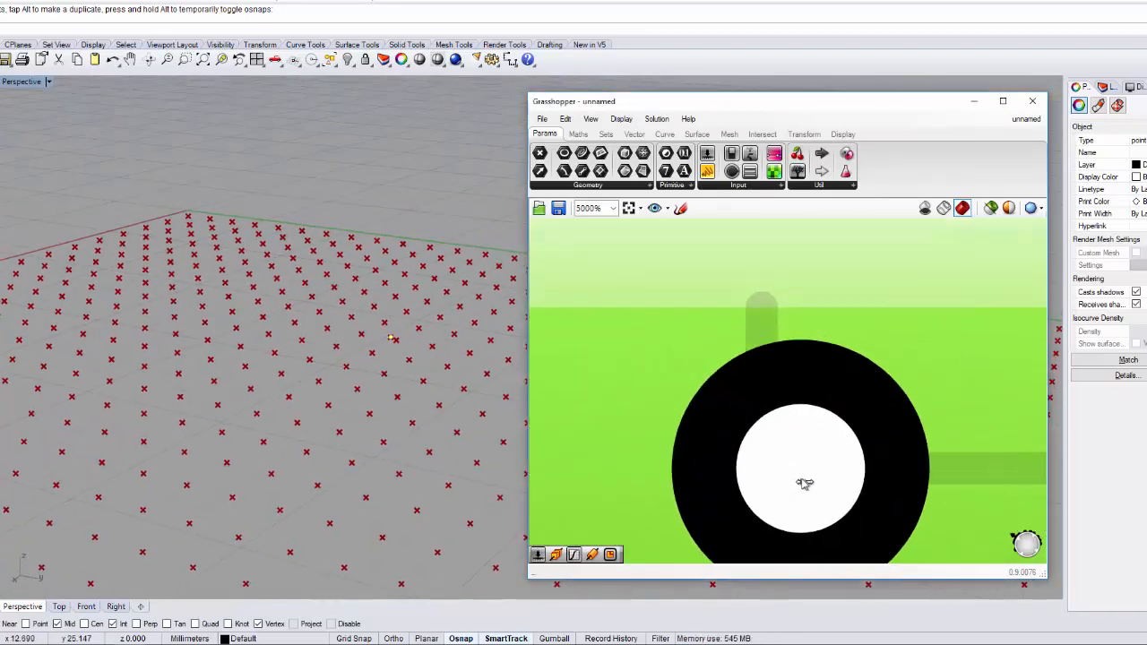
right_click_drag(439, 364, 376, 371)
scroll(340, 369, "down", 8)
scroll(353, 412, "up", 6)
scroll(725, 379, "down", 10)
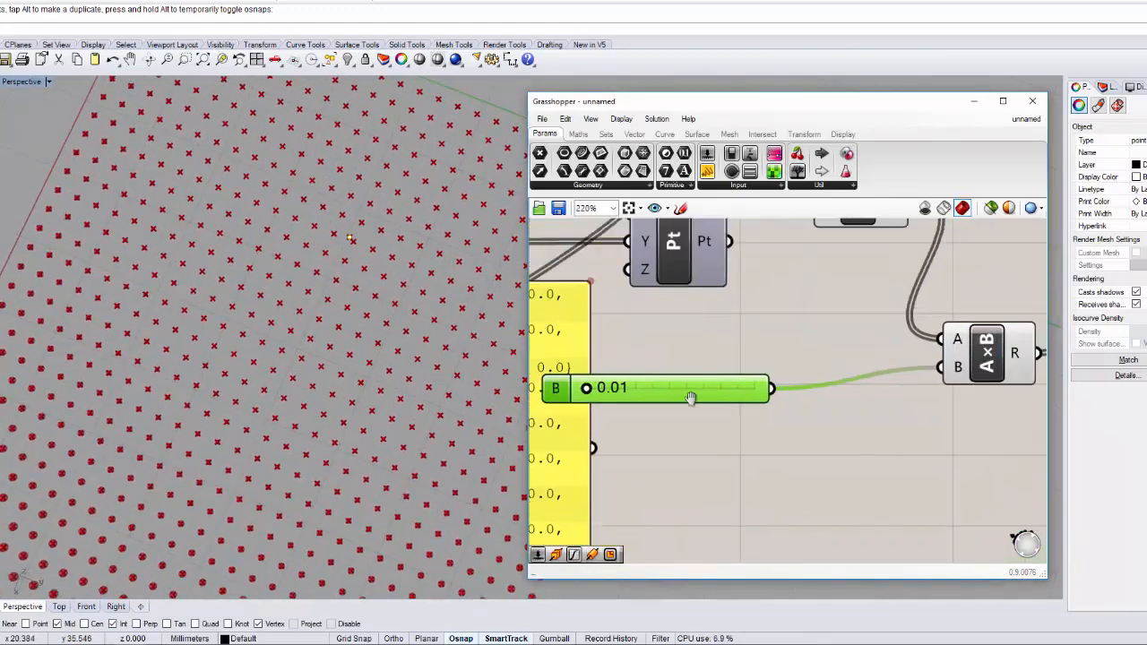
left_click_drag(681, 438, 693, 376)
Step: Turn off the preview of the Construct Point component that supplies the sphere centres
right_click_drag(631, 347, 776, 380)
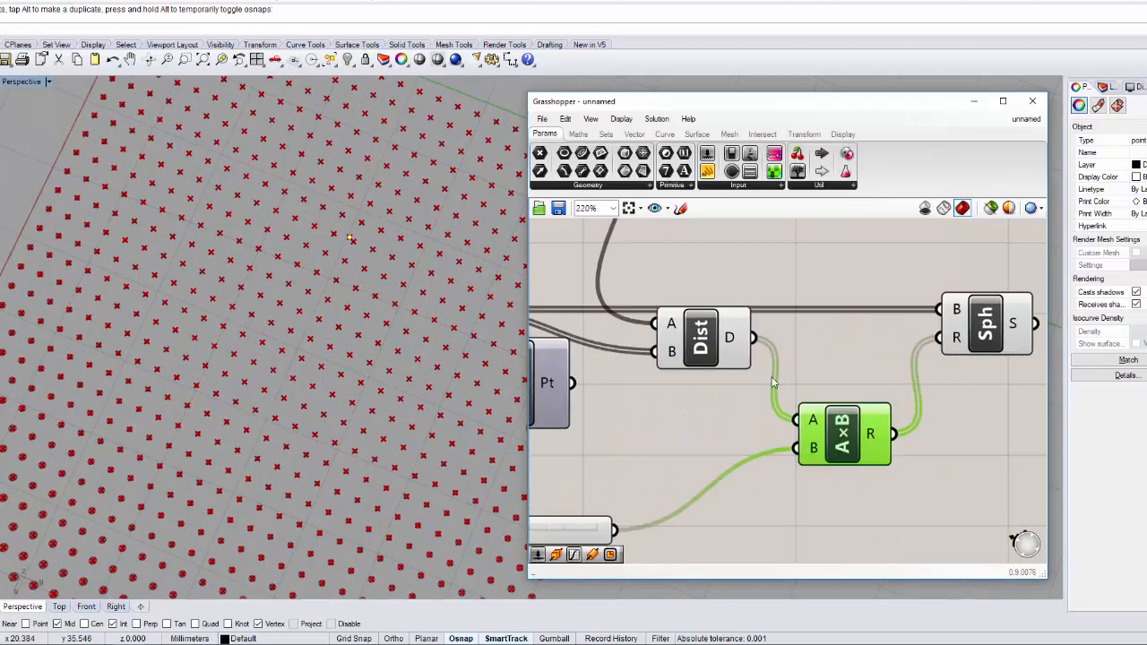
scroll(714, 352, "down", 4)
right_click_drag(648, 321, 790, 379)
left_click(708, 391)
middle_click(818, 392)
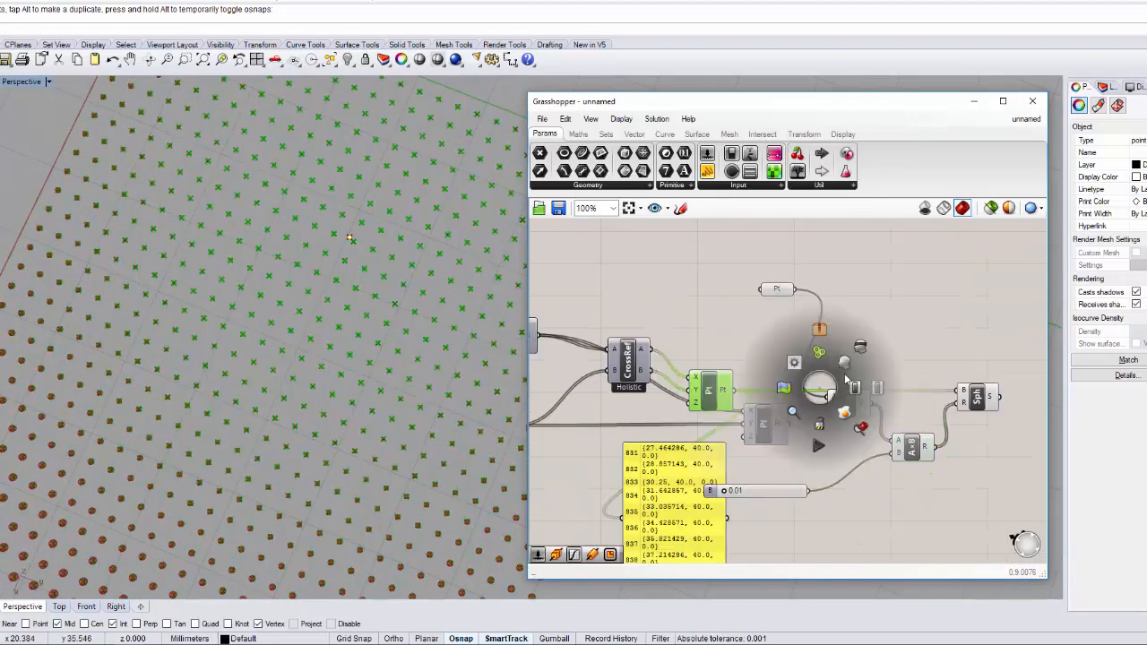
left_click(858, 351)
Step: Raise the Multiplication factor slider to 0.02
right_click_drag(412, 368, 388, 266)
scroll(389, 266, "down", 4)
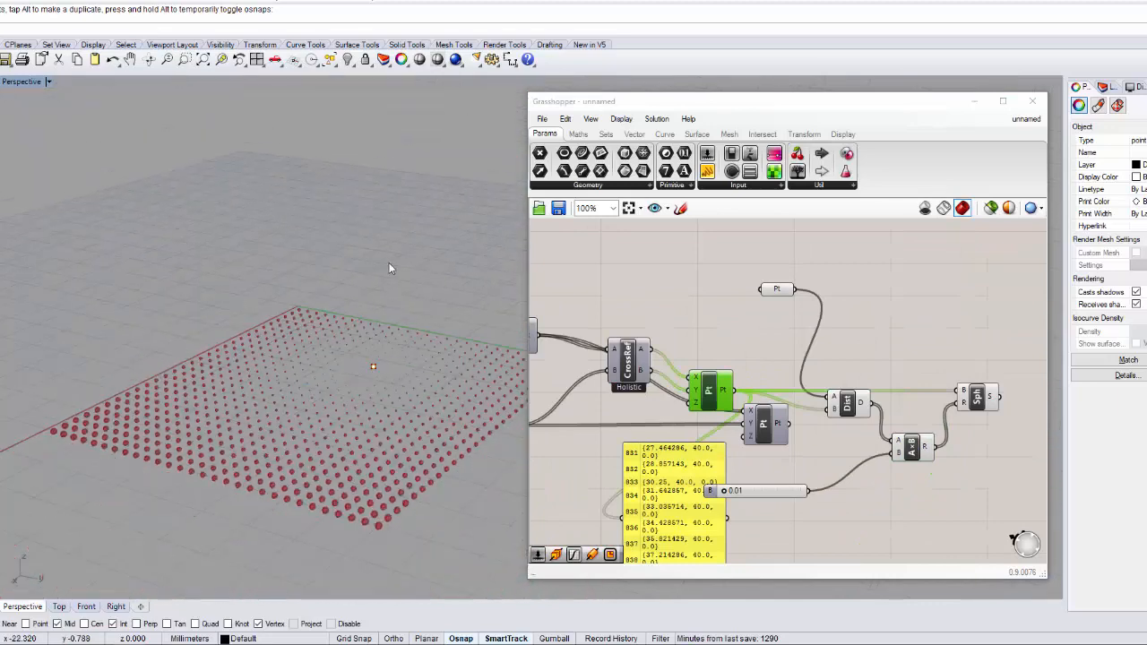
scroll(371, 381, "up", 4)
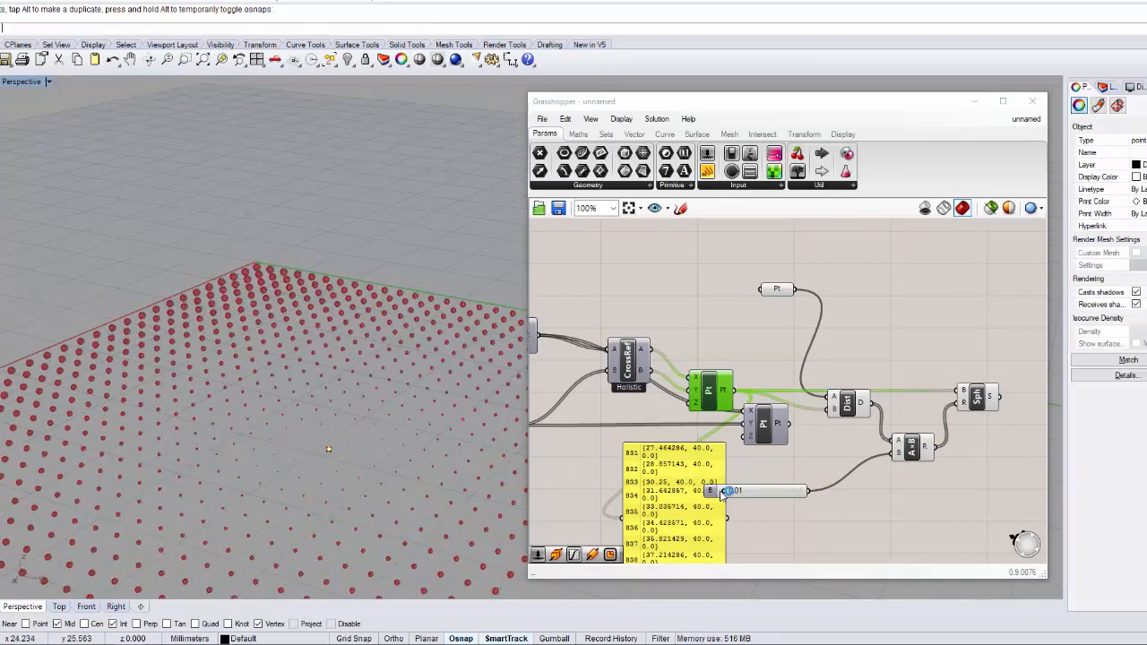
mouse_move(724, 493)
left_mouse_down()
mouse_move(740, 493)
mouse_move(726, 501)
left_mouse_up()
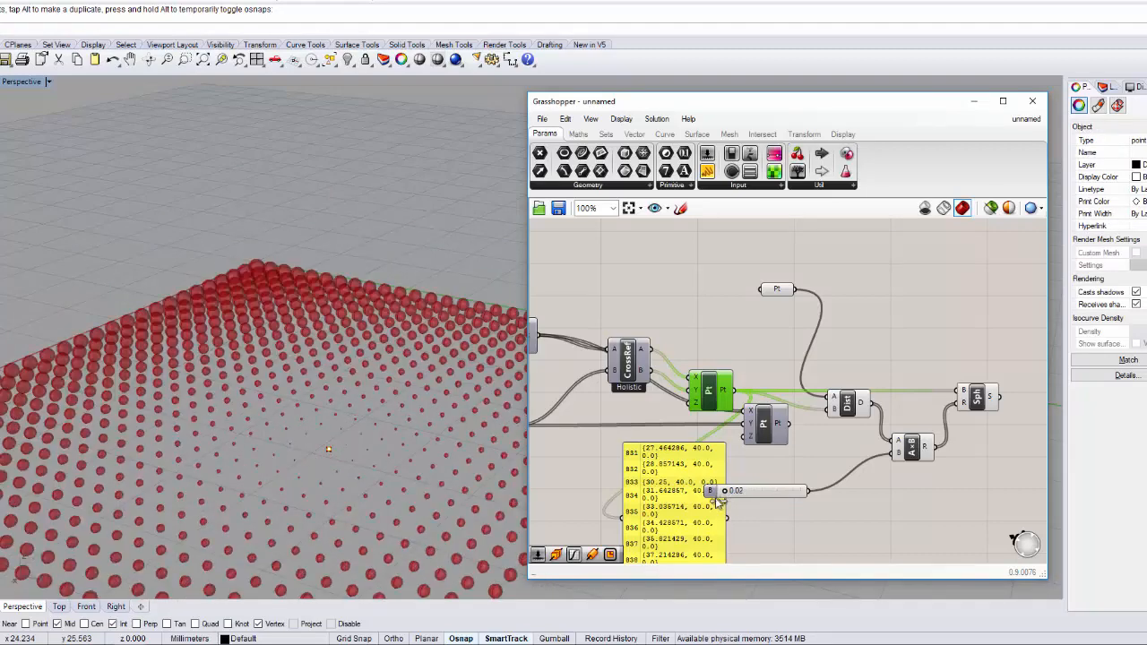
Step: Examine how the sphere sizes vary around the referenced point across the grid in the Perspective view
scroll(716, 503, "down", 5)
right_click_drag(489, 381, 273, 341)
scroll(485, 410, "up", 3)
scroll(341, 387, "down", 2)
scroll(291, 345, "up", 3)
right_click_drag(389, 381, 405, 477)
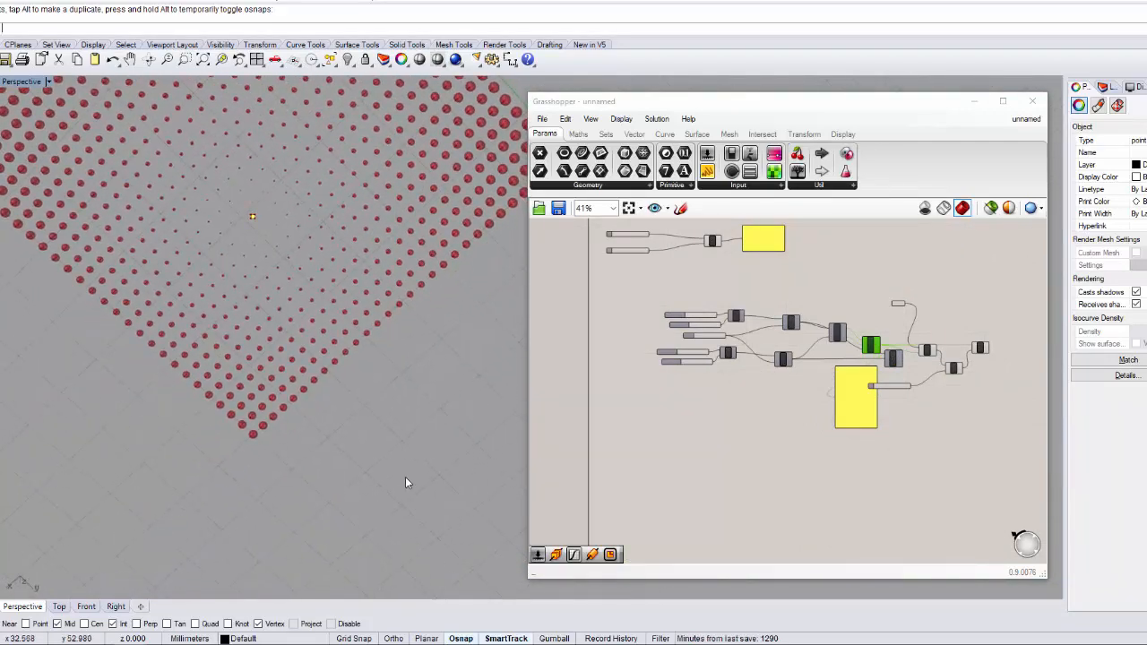
scroll(397, 341, "down", 3)
scroll(402, 345, "up", 3)
scroll(950, 364, "down", 2)
scroll(858, 383, "up", 4)
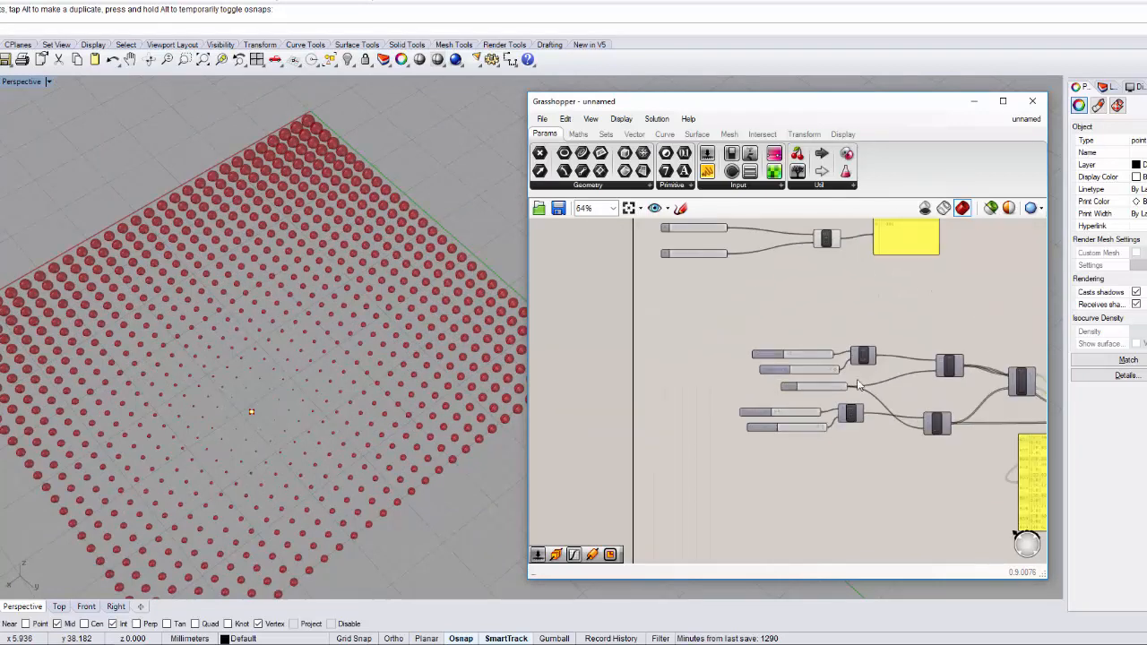
Step: Set the upper Domain start slider to 2 and the upper Domain end slider to 28
scroll(786, 334, "up", 5)
scroll(706, 319, "down", 10)
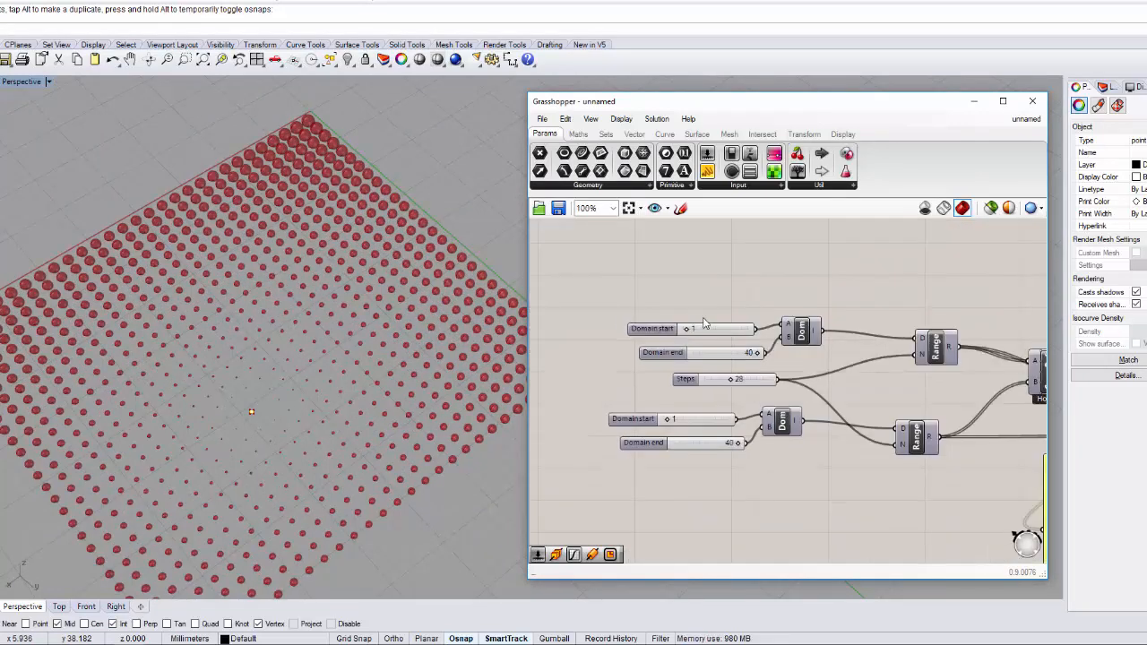
right_click_drag(726, 431, 595, 440)
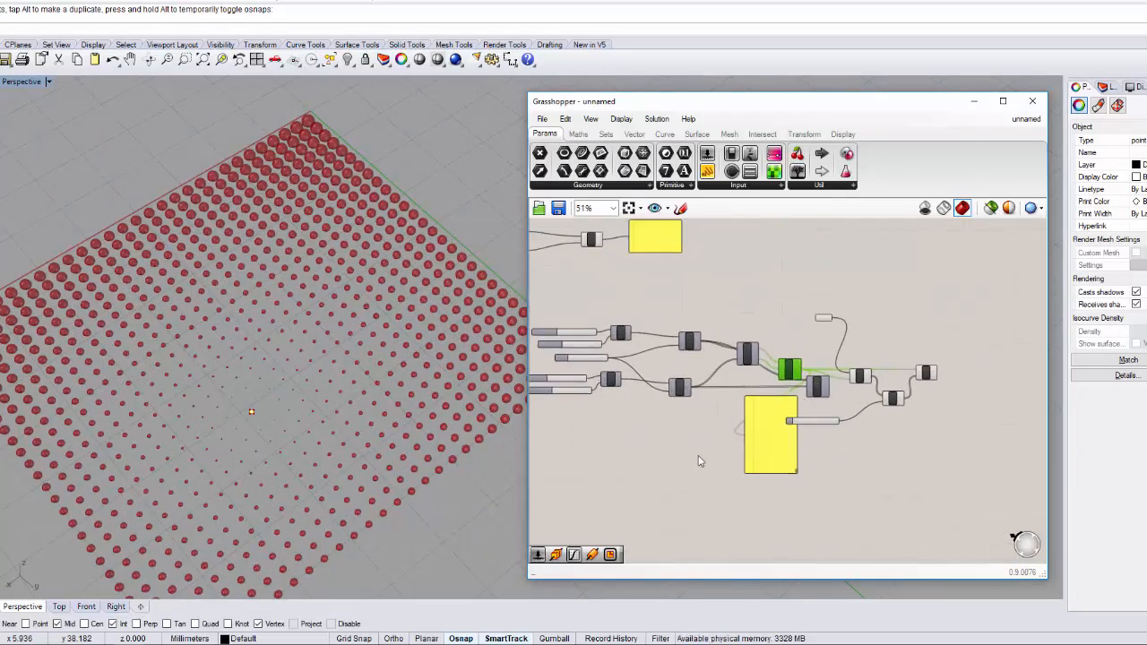
right_click_drag(596, 370, 725, 383)
scroll(701, 343, "up", 10)
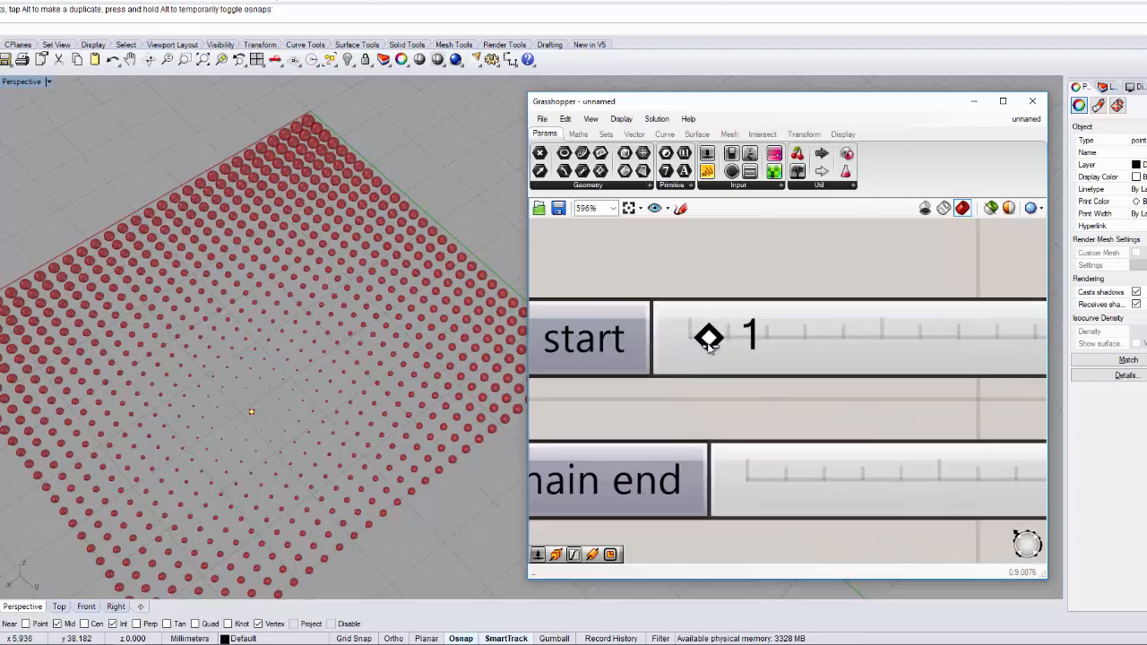
left_click_drag(707, 341, 724, 344)
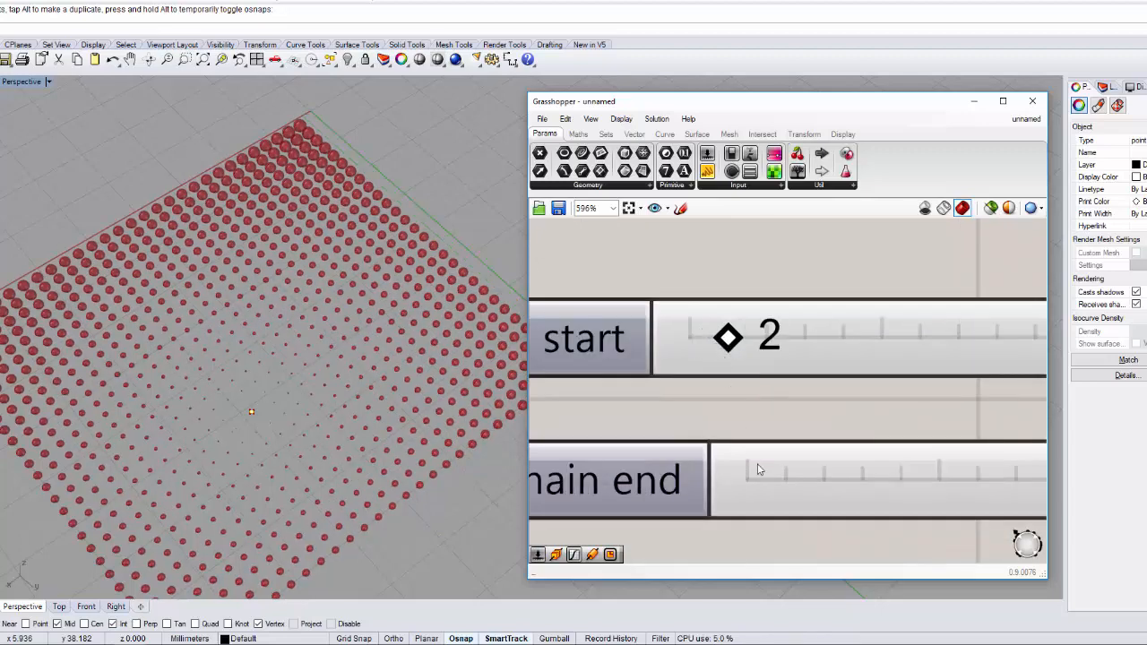
right_click_drag(757, 470, 724, 363)
left_click_drag(1018, 364, 902, 361)
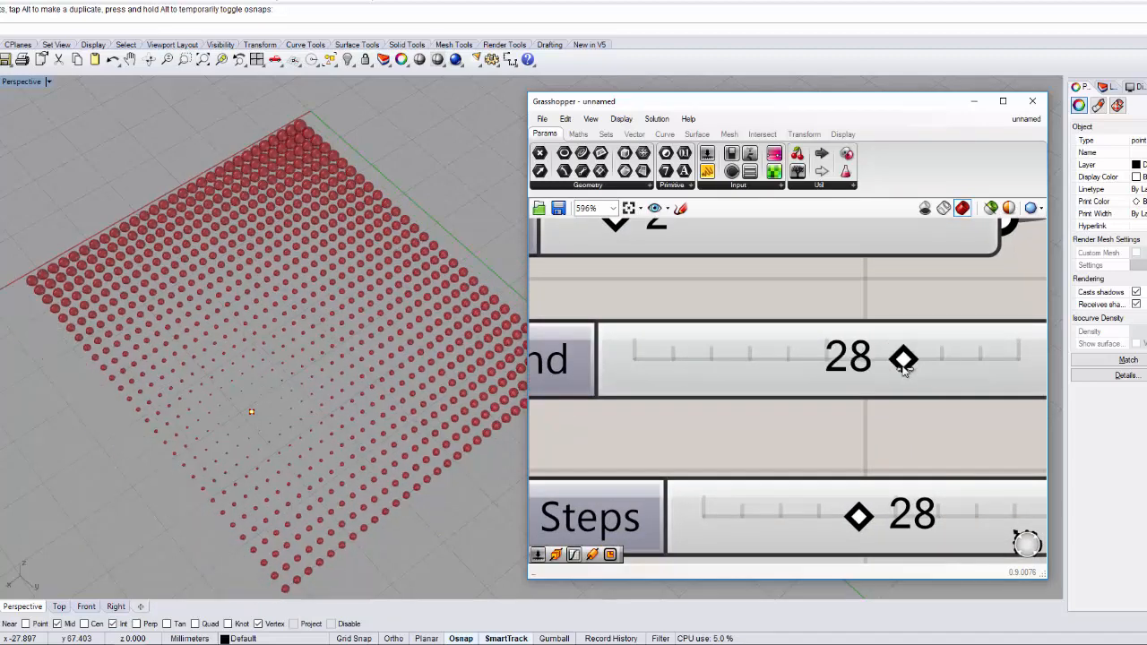
Step: Set the Steps slider to 32 and the lower Domain start slider to 16
right_click_drag(860, 531, 774, 429)
left_click_drag(774, 428, 844, 424)
scroll(761, 451, "down", 4)
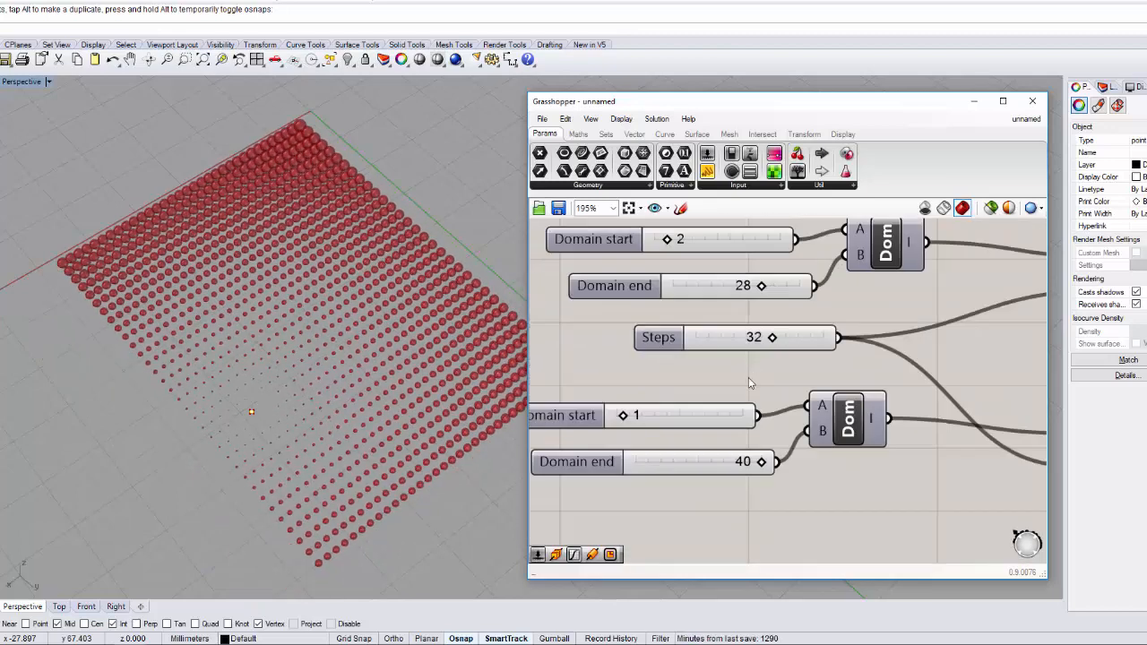
scroll(618, 419, "up", 3)
left_click_drag(619, 419, 781, 448)
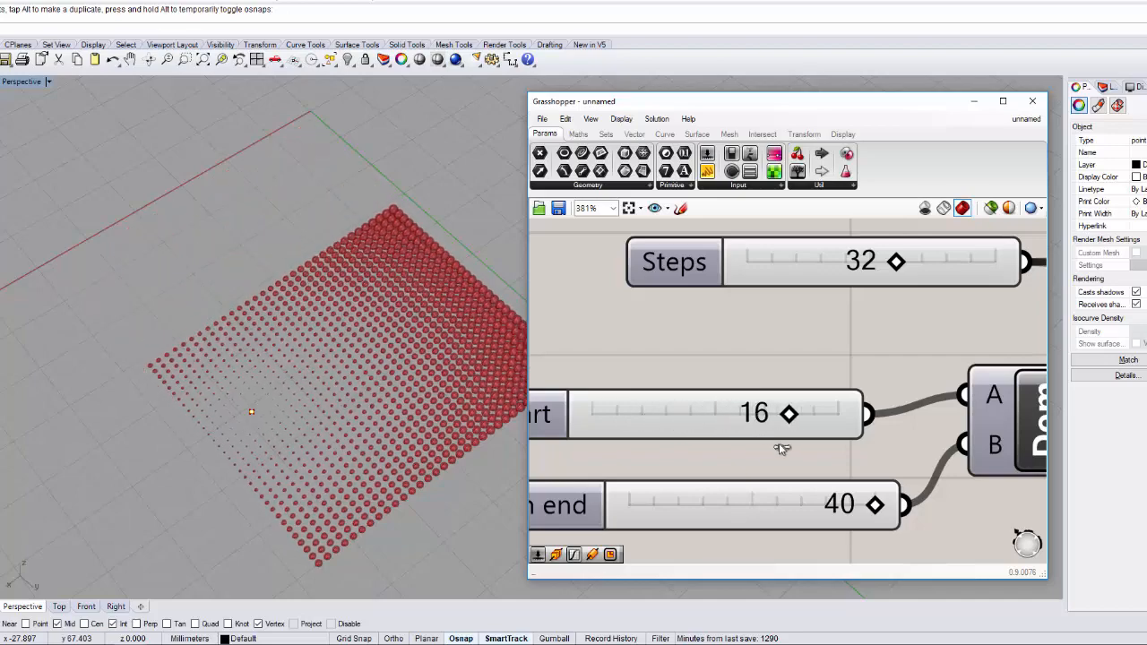
Step: Inspect the updated sphere grid from several angles and distances in the Perspective view
right_click_drag(314, 362, 390, 373)
scroll(391, 374, "up", 4)
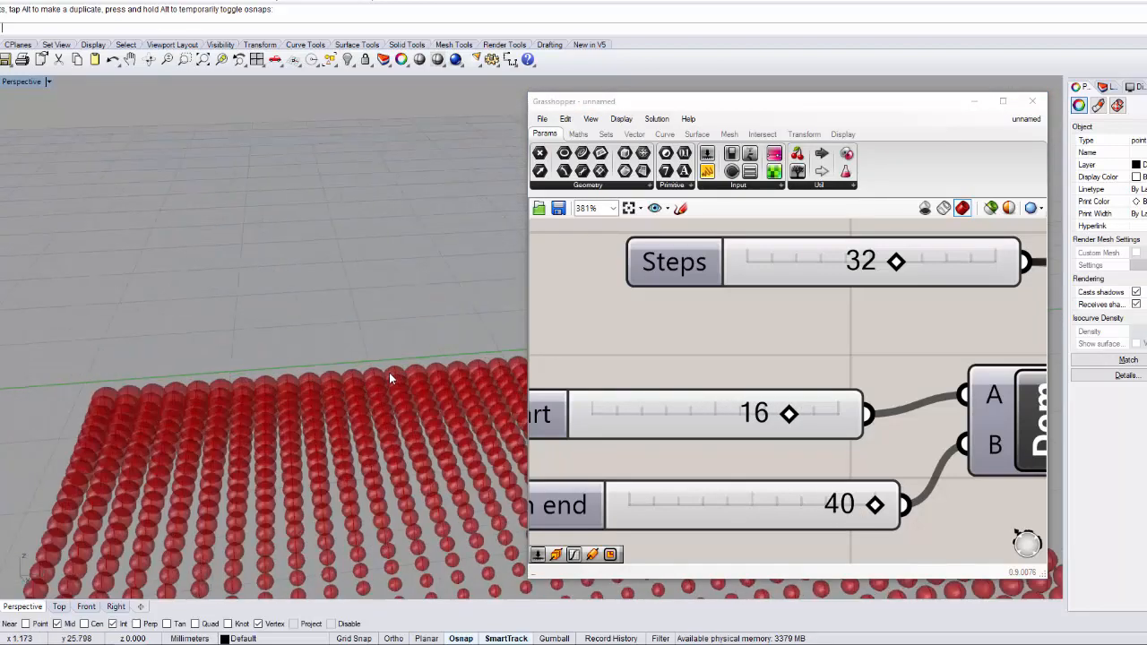
scroll(412, 392, "down", 4)
right_click_drag(436, 412, 271, 478)
left_click_drag(269, 476, 363, 337)
left_click_drag(305, 485, 304, 484)
right_click_drag(339, 596, 199, 375)
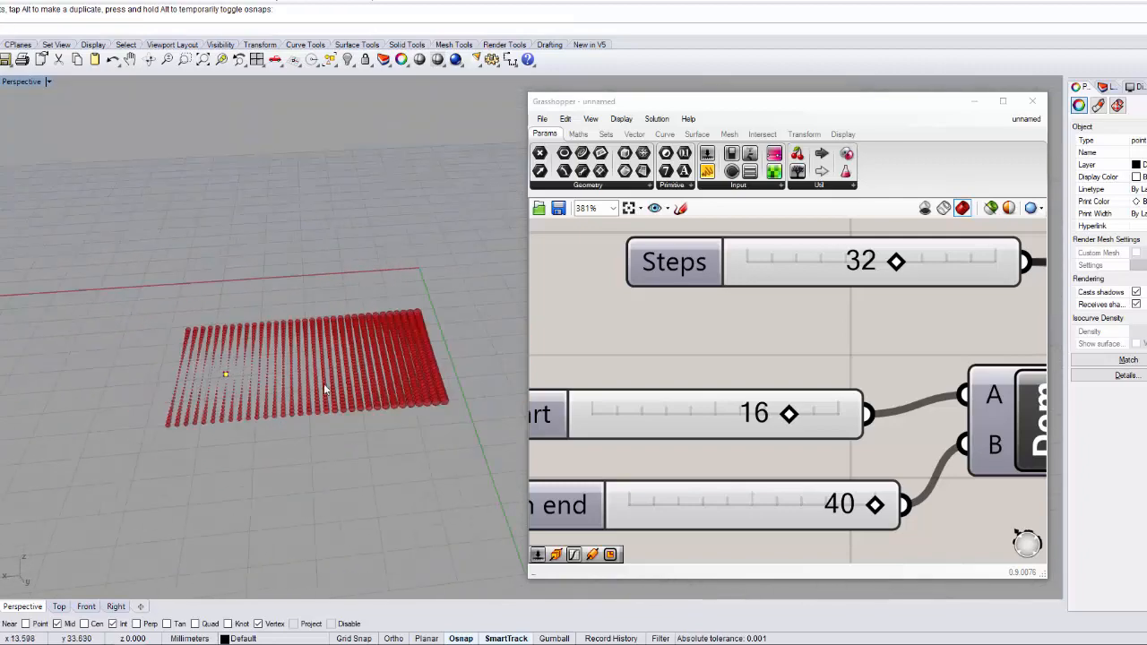
right_click_drag(323, 383, 375, 404)
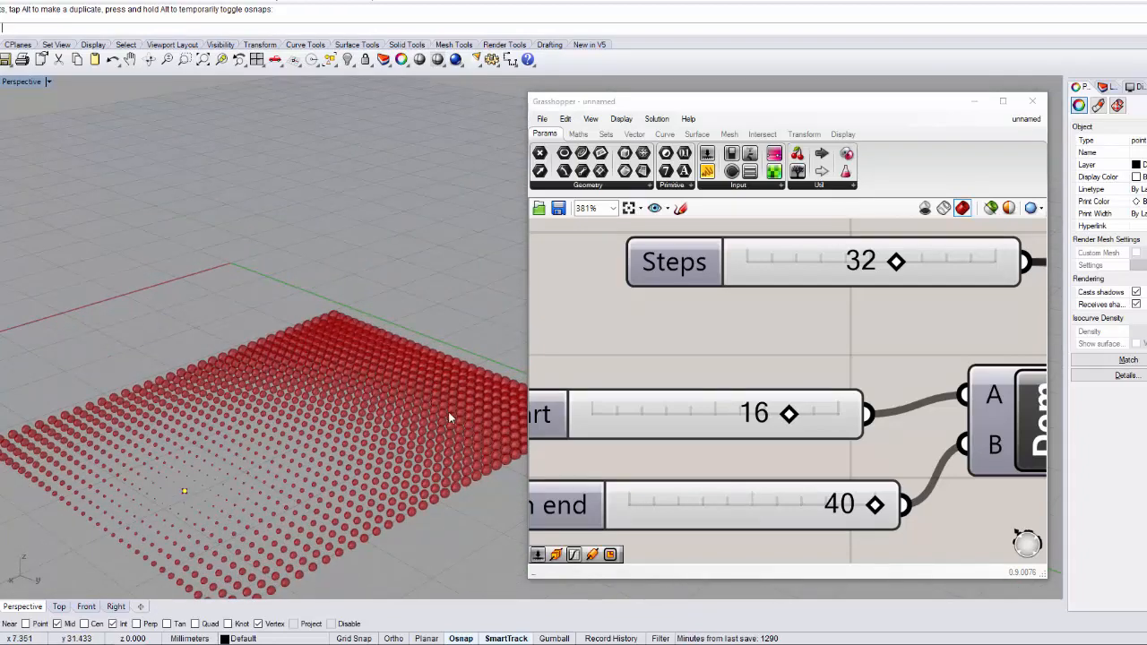
right_click_drag(240, 516, 228, 488)
Step: Bake the Sphere component's output into Rhino geometry
scroll(652, 345, "down", 8)
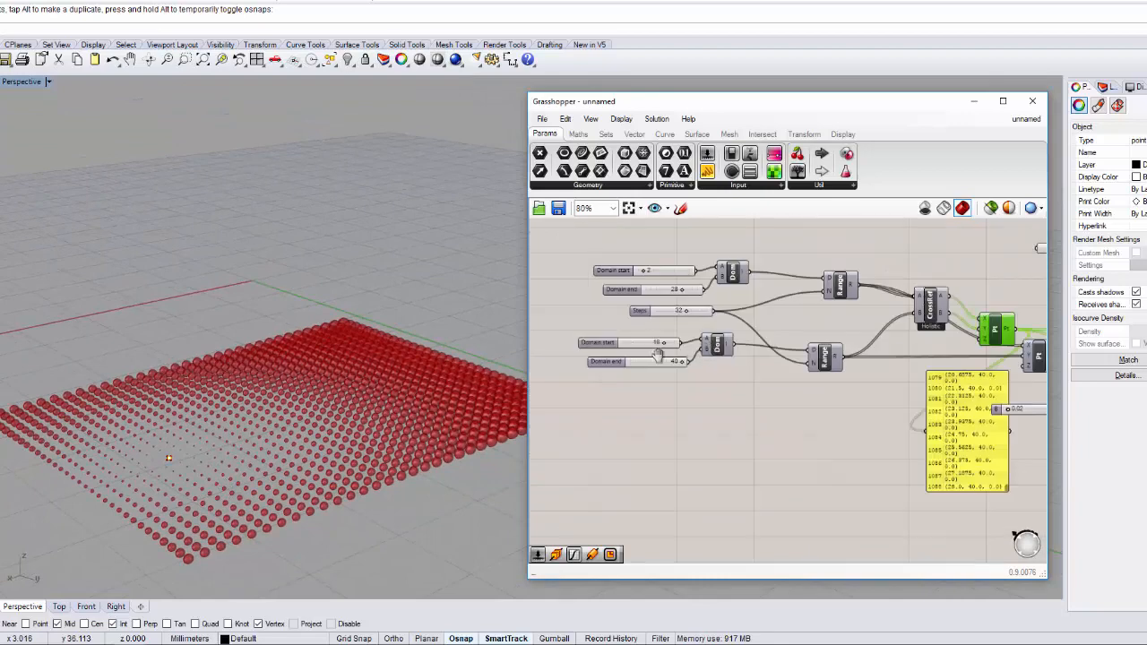
scroll(762, 326, "up", 5)
left_click(816, 334)
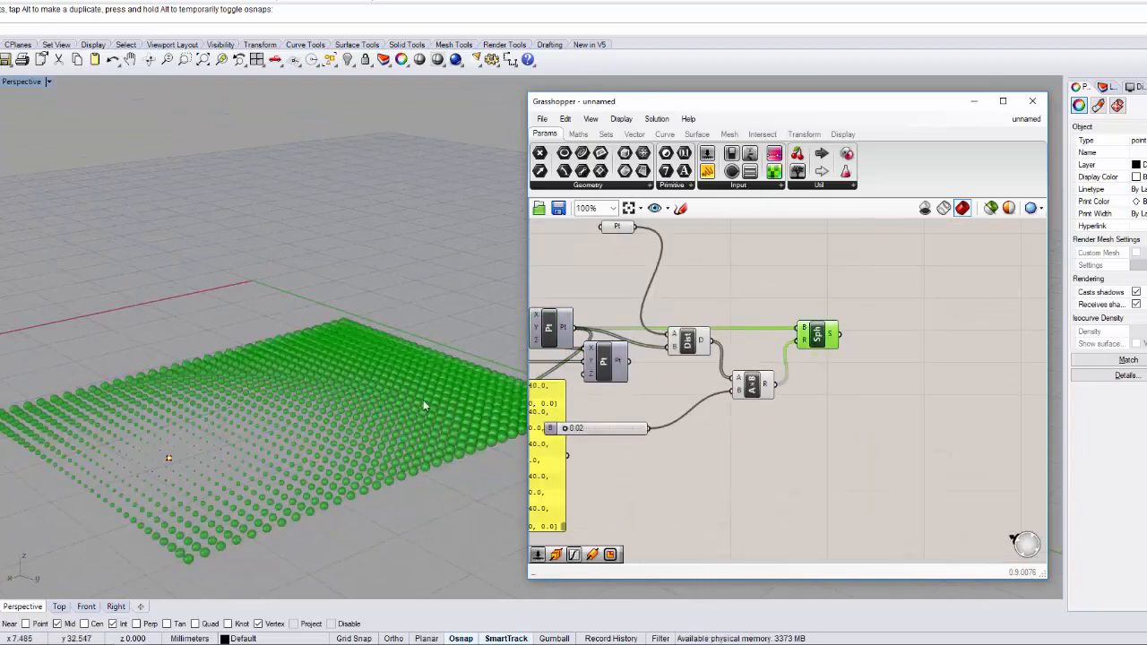
right_click_drag(425, 400, 415, 431)
middle_click(898, 408)
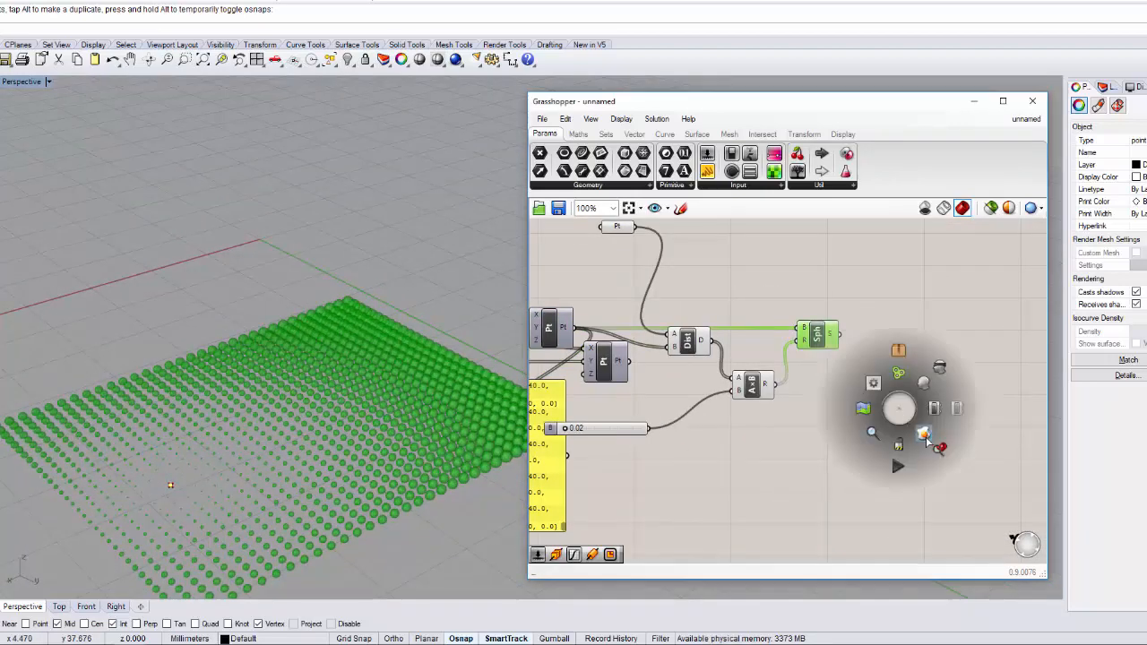
left_click(356, 397)
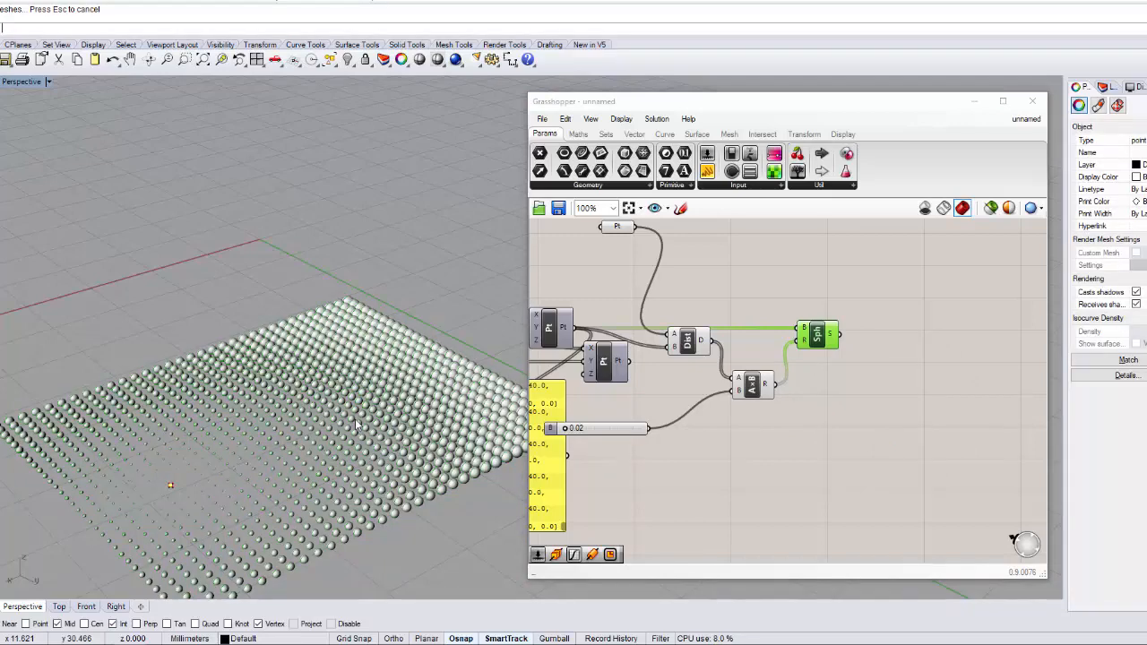
Step: Select all the baked spheres together with the referenced point and move them clear of the Grasshopper preview in the Perspective view
scroll(355, 418, "down", 5)
left_click_drag(228, 321, 510, 570)
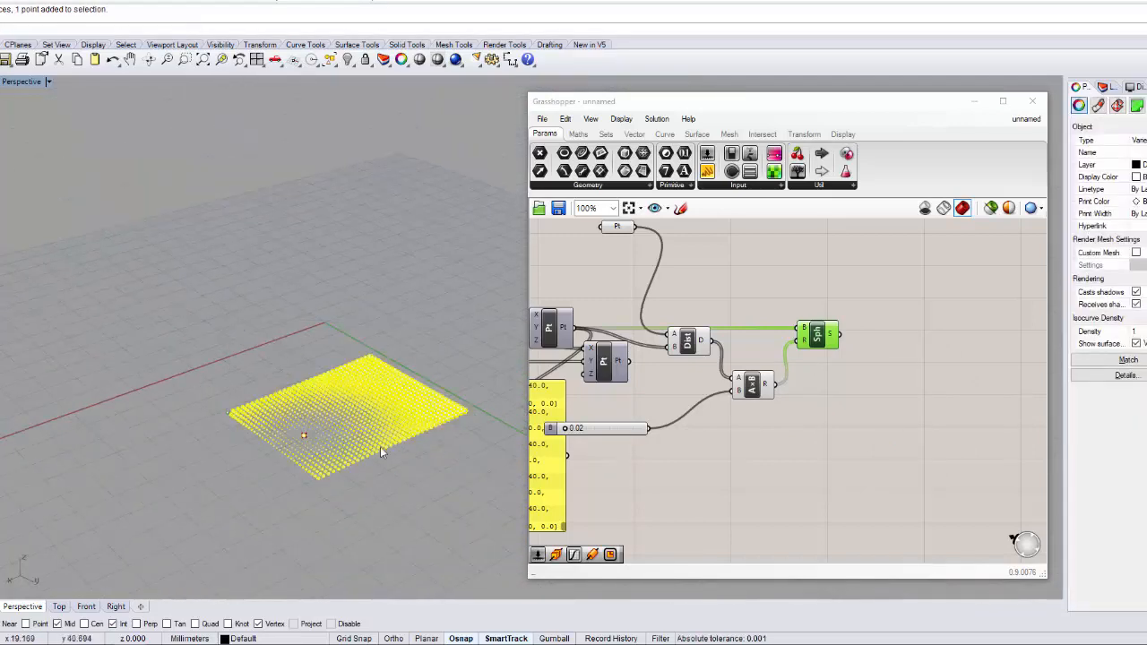
left_click_drag(408, 433, 395, 248)
left_click_drag(424, 311, 381, 255)
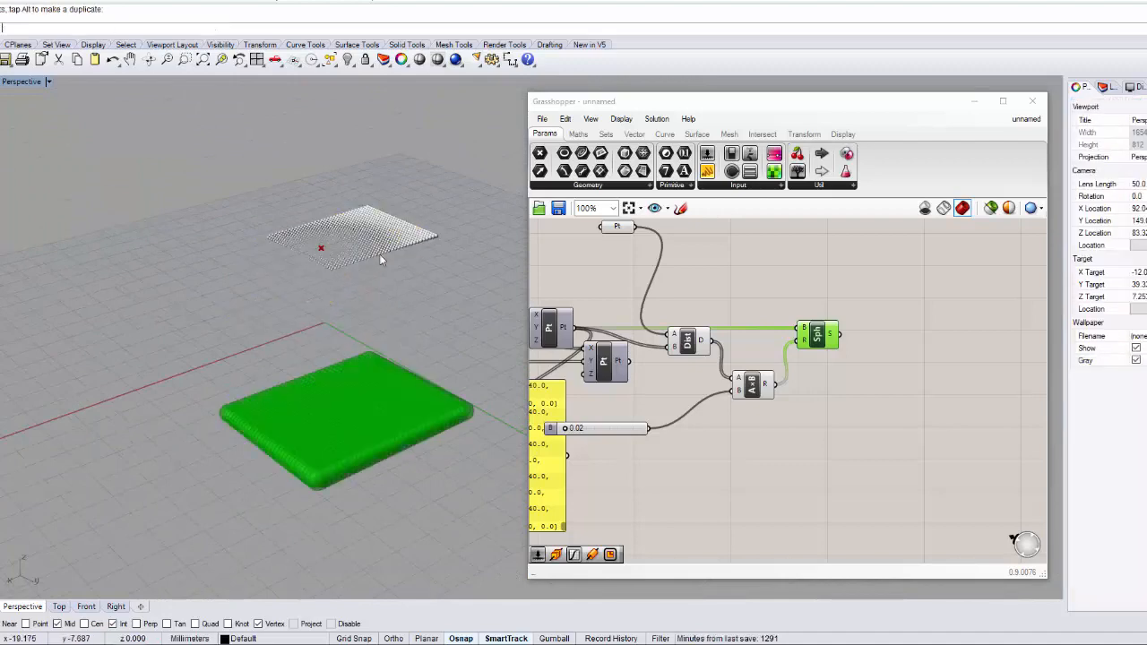
Step: Zoom to the moved baked spheres with the Grasshopper window out of the way and examine their size gradient from oblique and overhead angles
scroll(381, 255, "up", 8)
left_click_drag(43, 158, 516, 568)
left_click(148, 138)
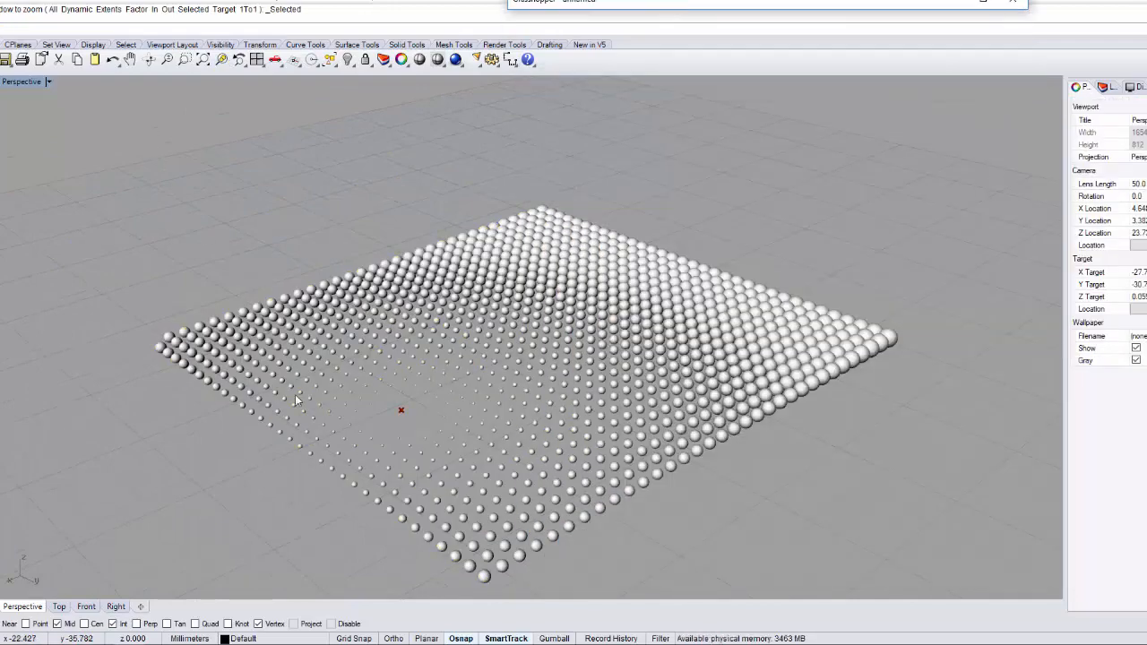
mouse_move(295, 401)
right_mouse_down()
mouse_move(466, 340)
mouse_move(524, 338)
mouse_move(492, 360)
mouse_move(377, 390)
mouse_move(376, 541)
right_mouse_up()
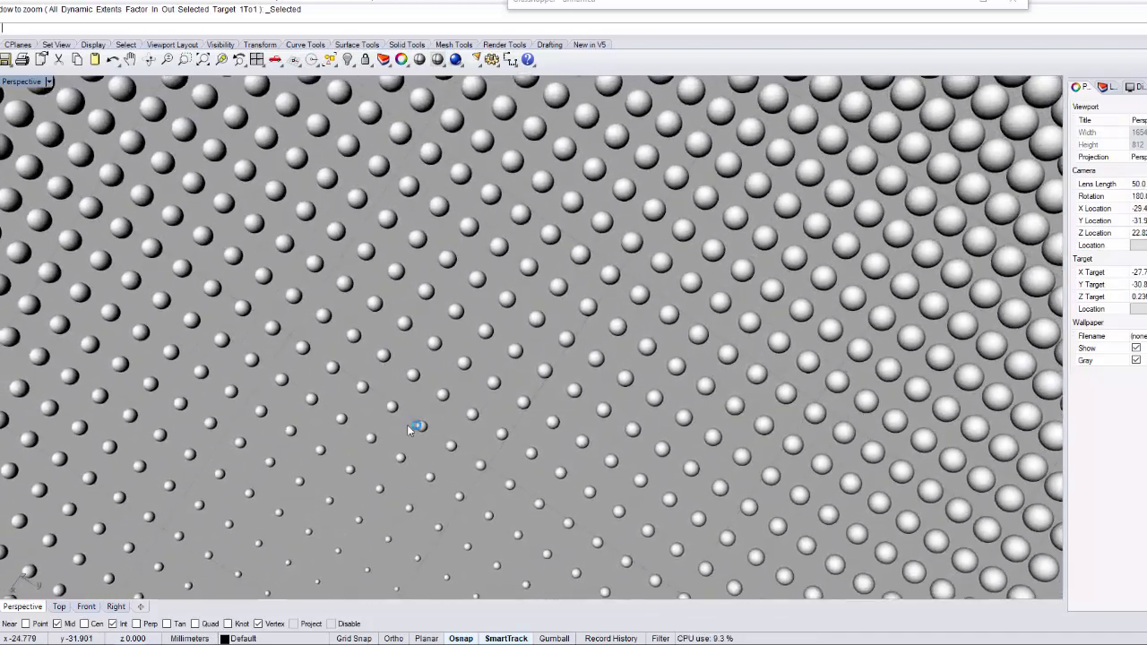
scroll(409, 425, "down", 9)
right_click_drag(407, 423, 409, 416)
scroll(638, 363, "down", 4)
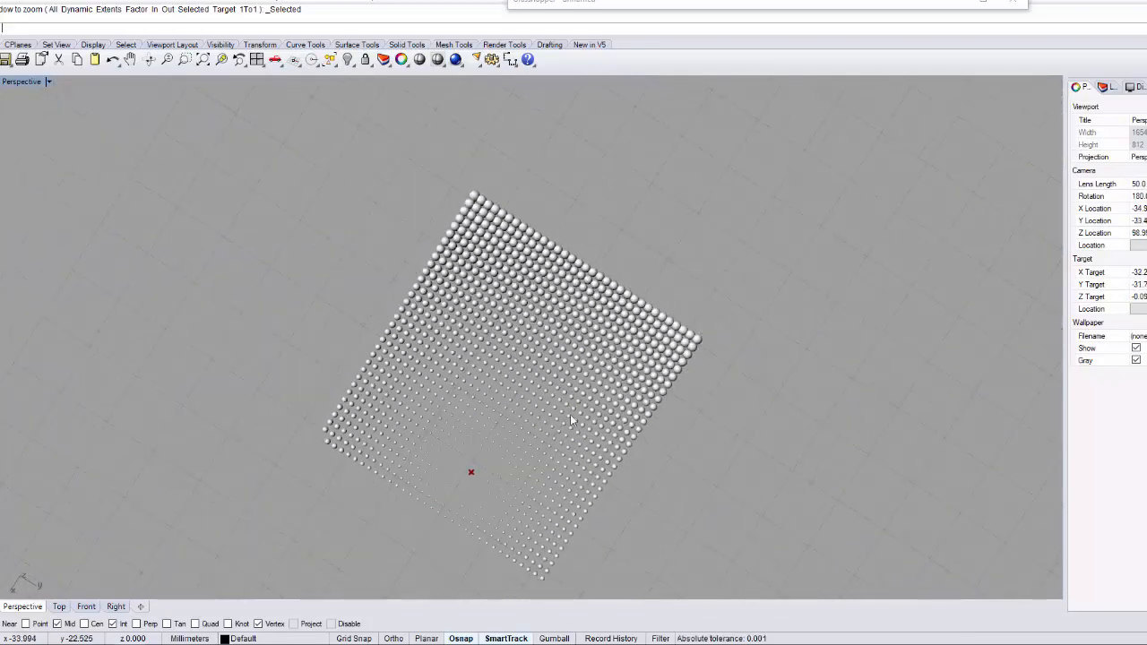
right_click_drag(454, 508, 562, 508)
scroll(538, 516, "up", 4)
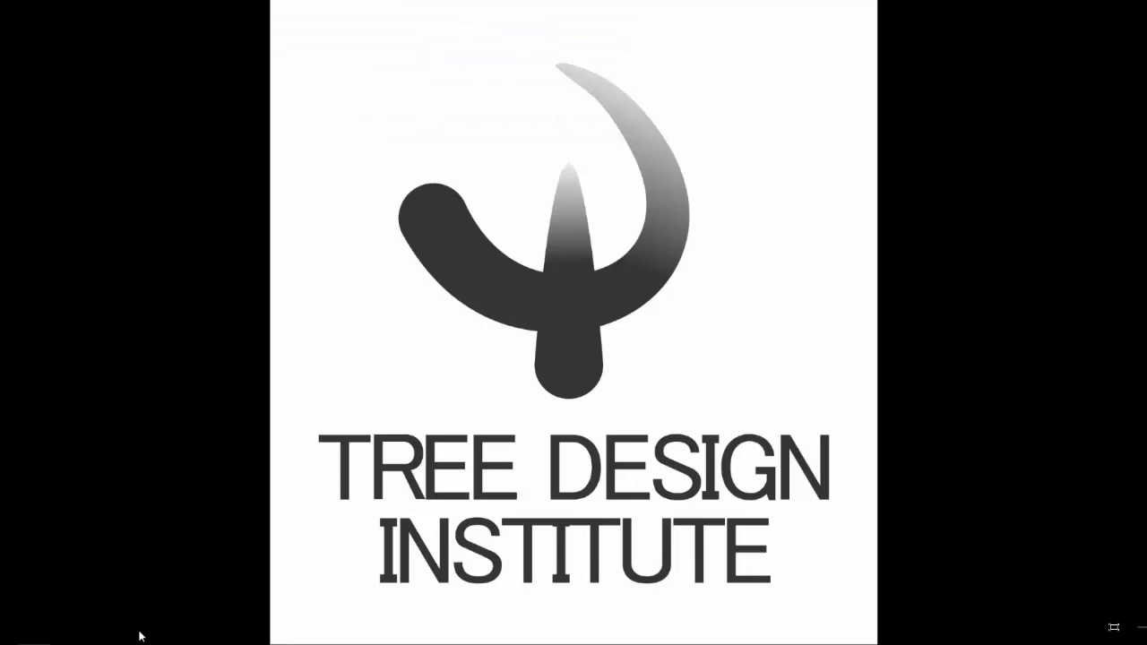
mouse_move(160, 644)
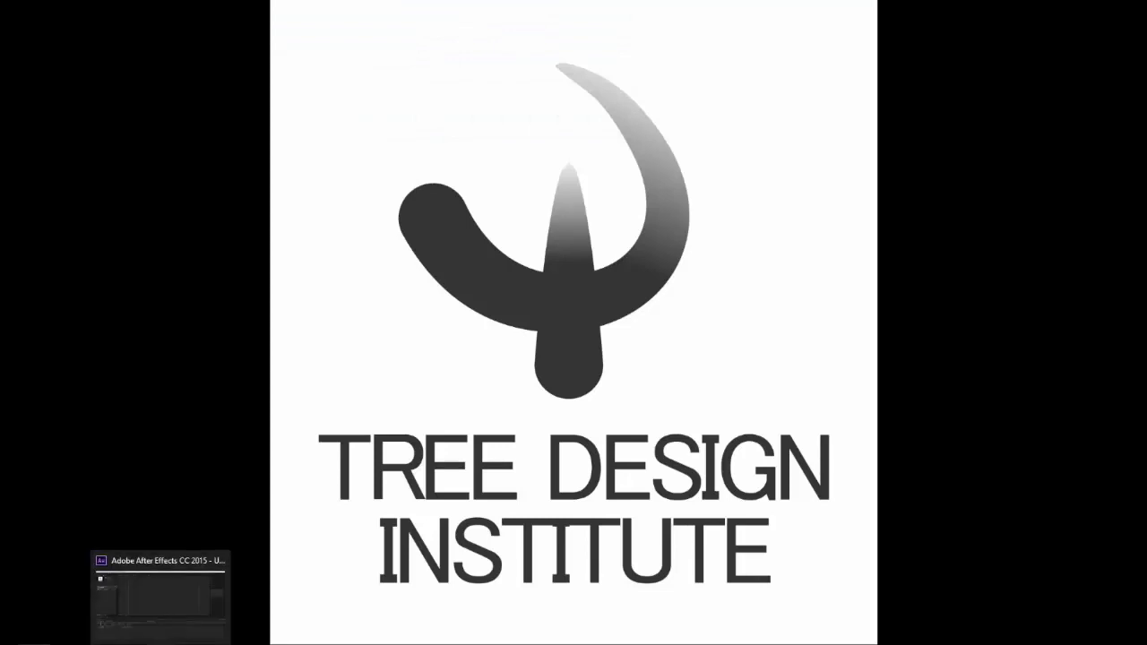
left_click(296, 641)
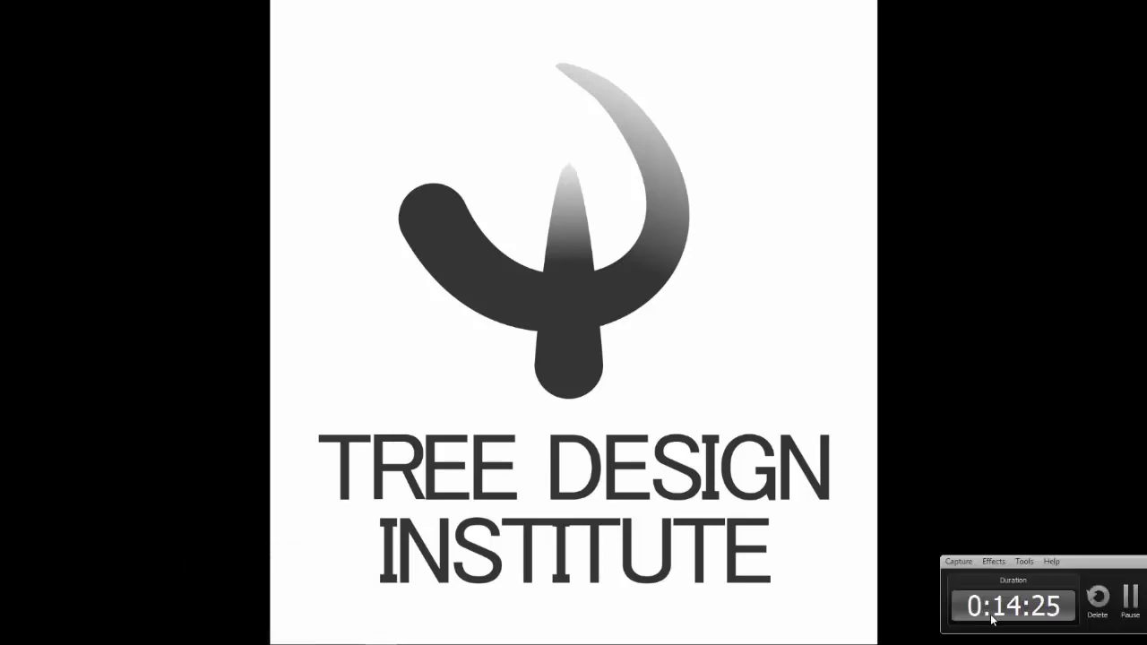